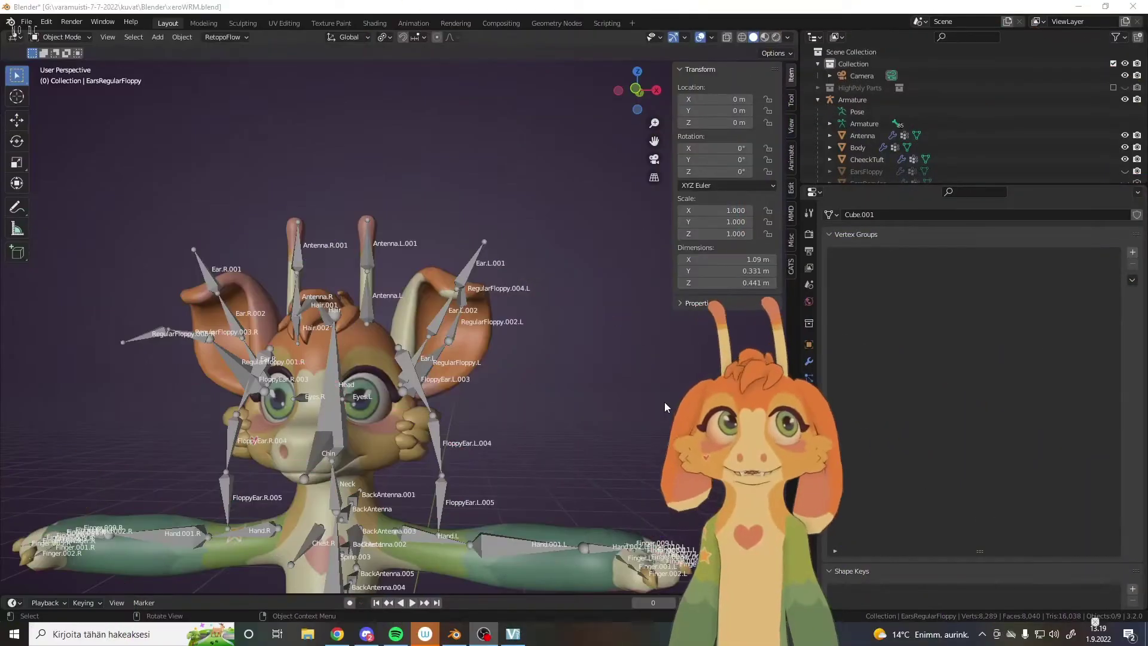
# Examine the ear meshes and ear bones on the character's head from the front and the side
pyautogui.scroll(-3, 532, 356)
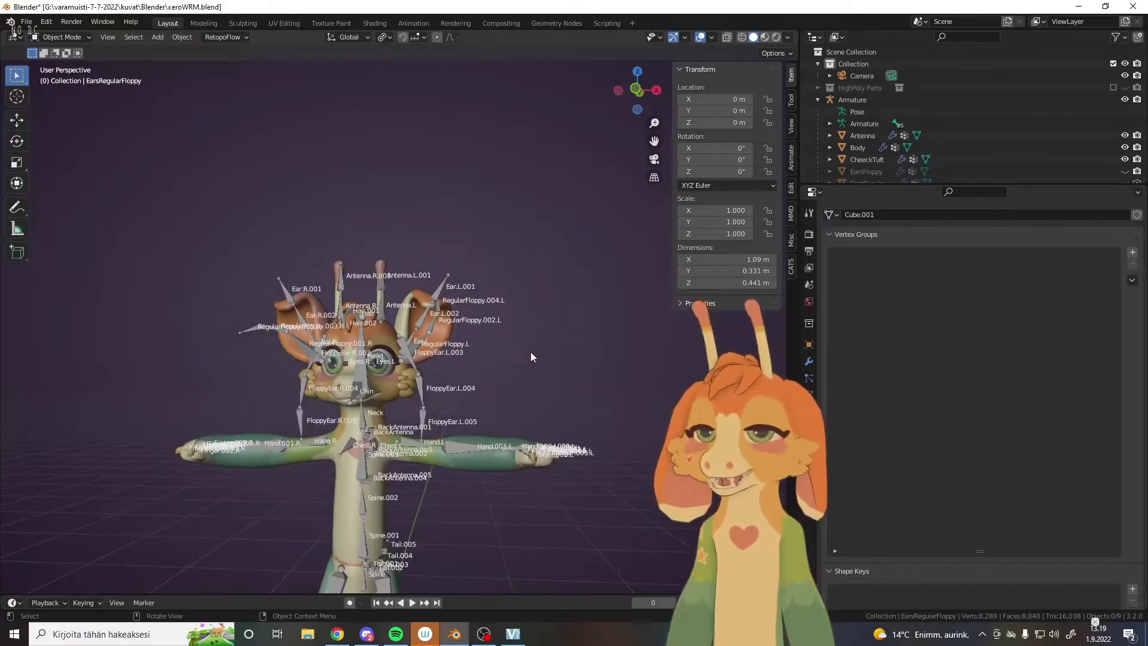
pyautogui.scroll(4, 537, 376)
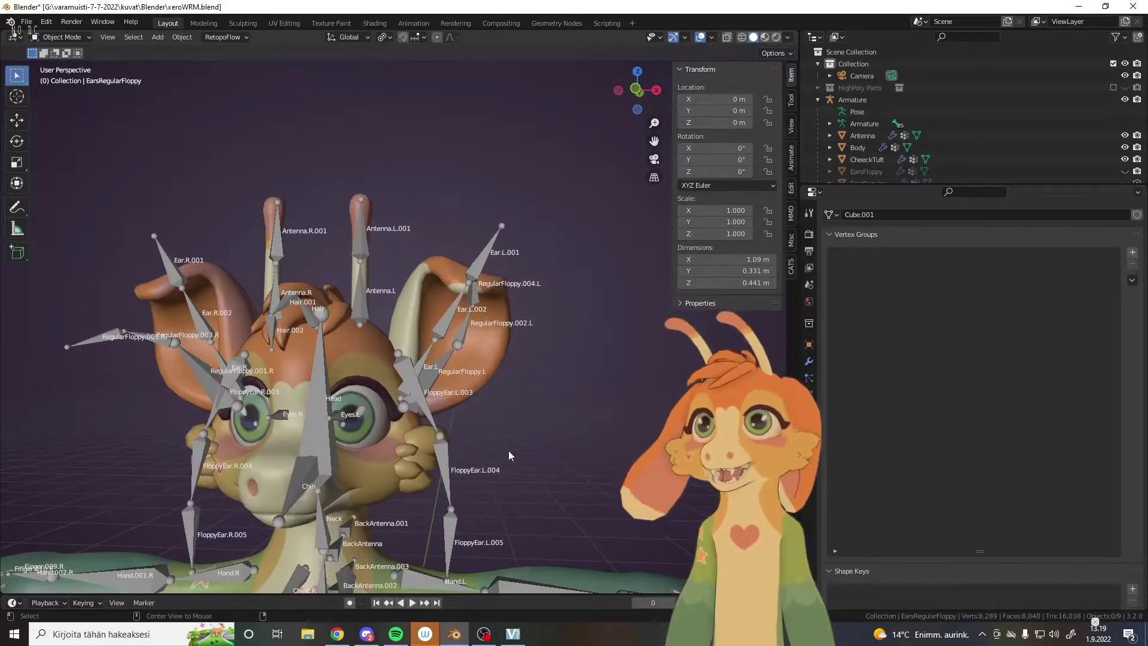
pyautogui.moveTo(508, 450)
pyautogui.keyDown('alt'); pyautogui.mouseDown(button='middle')
pyautogui.moveTo(530, 498)
pyautogui.moveTo(521, 435)
pyautogui.mouseUp(button='middle'); pyautogui.keyUp('alt')
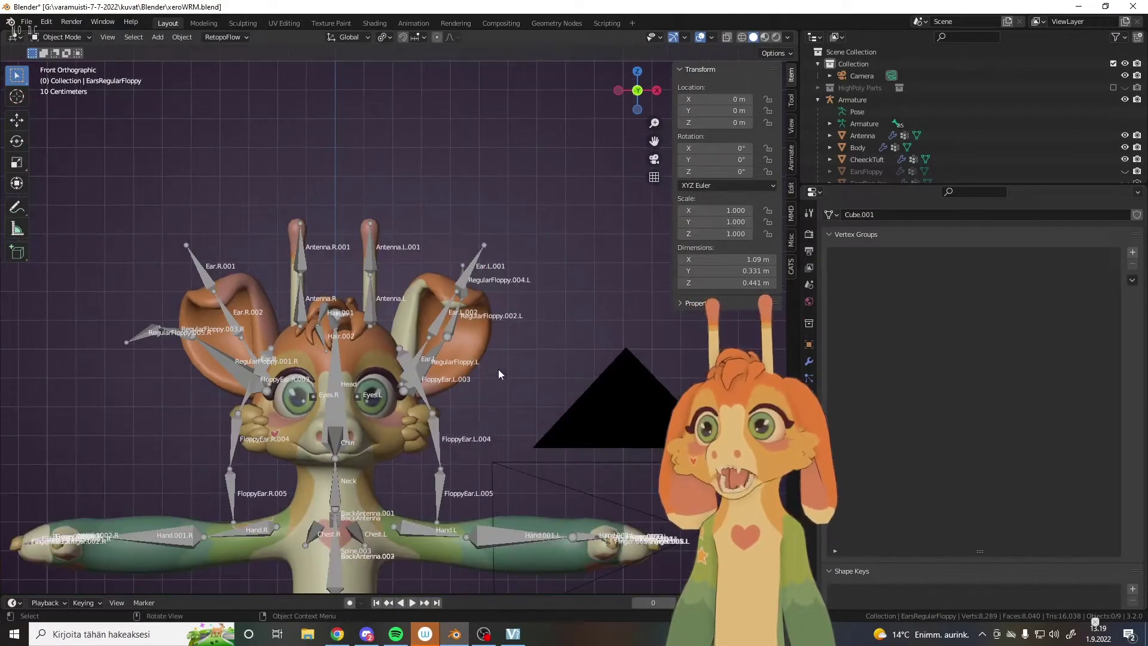
pyautogui.moveTo(499, 374); pyautogui.dragTo(445, 283, button='middle')
pyautogui.scroll(5, 493, 392)
pyautogui.moveTo(492, 396); pyautogui.dragTo(480, 447, button='middle')
pyautogui.scroll(-4, 452, 436)
pyautogui.scroll(3, 479, 447)
# Switch the armature to Pose Mode and clear all transforms on every bone
pyautogui.click(524, 328)
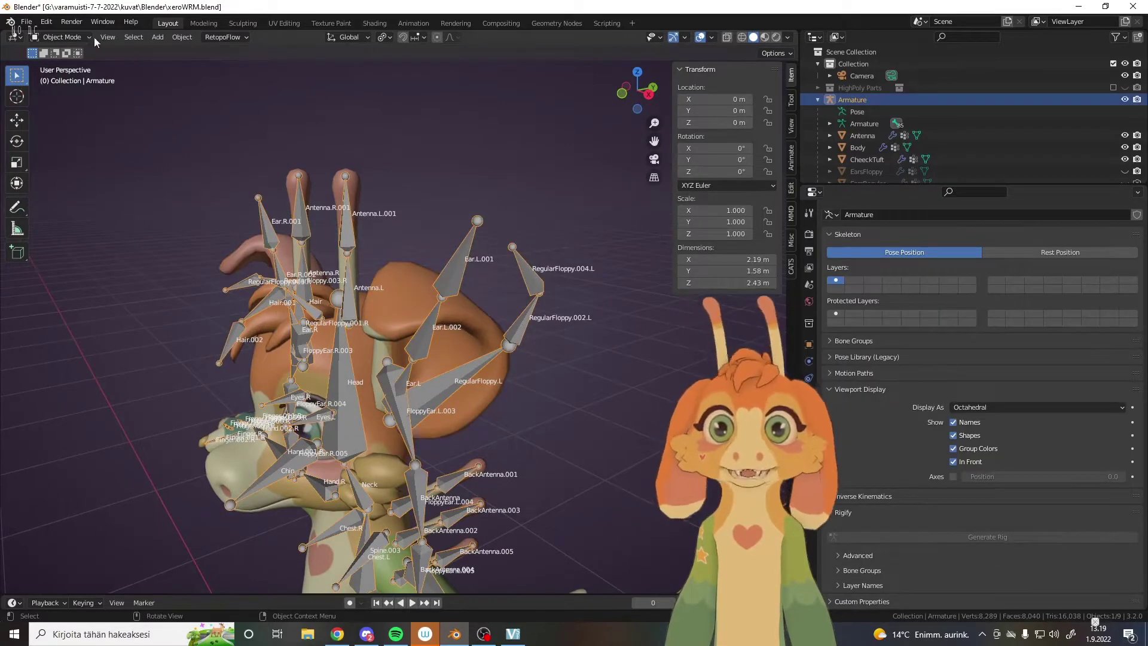
pyautogui.click(66, 37)
pyautogui.click(66, 77)
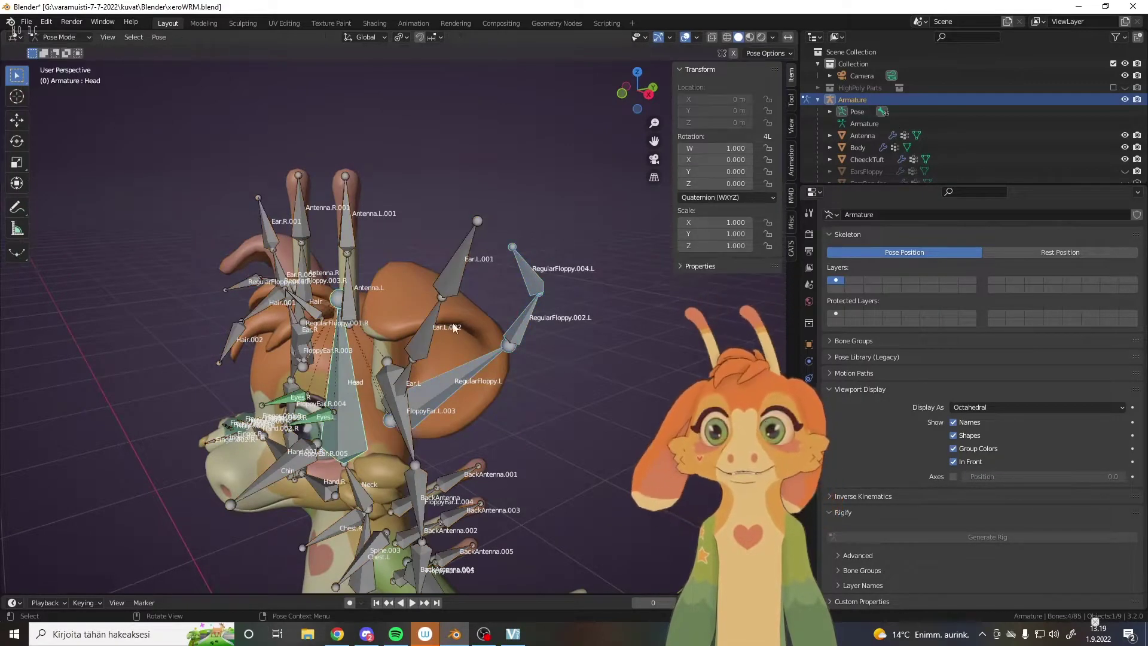
pyautogui.click(159, 37)
pyautogui.moveTo(192, 67)
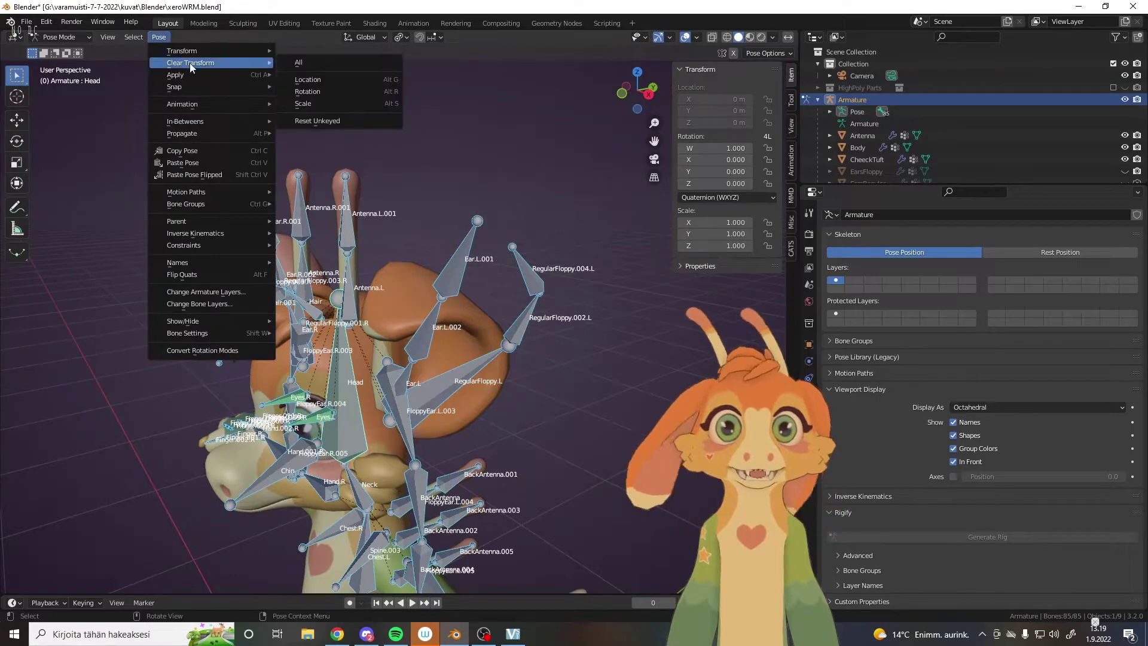
pyautogui.moveTo(240, 51)
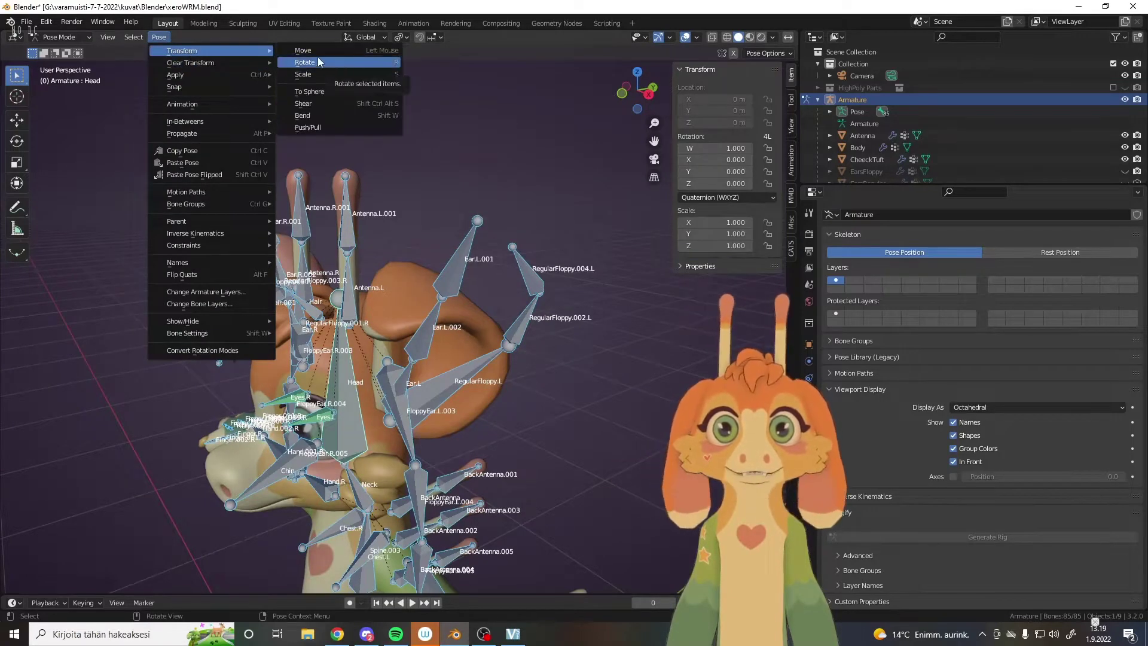
pyautogui.click(160, 37)
pyautogui.moveTo(192, 65)
pyautogui.click(316, 62)
pyautogui.click(458, 146)
pyautogui.moveTo(478, 240); pyautogui.dragTo(533, 228, button='middle')
# Check the left ear bones individually, return the armature to Object Mode and select the EarsRegularFloppy mesh
pyautogui.click(483, 292)
pyautogui.moveTo(485, 293); pyautogui.dragTo(347, 412, button='middle')
pyautogui.scroll(-5, 466, 325)
pyautogui.scroll(4, 487, 267)
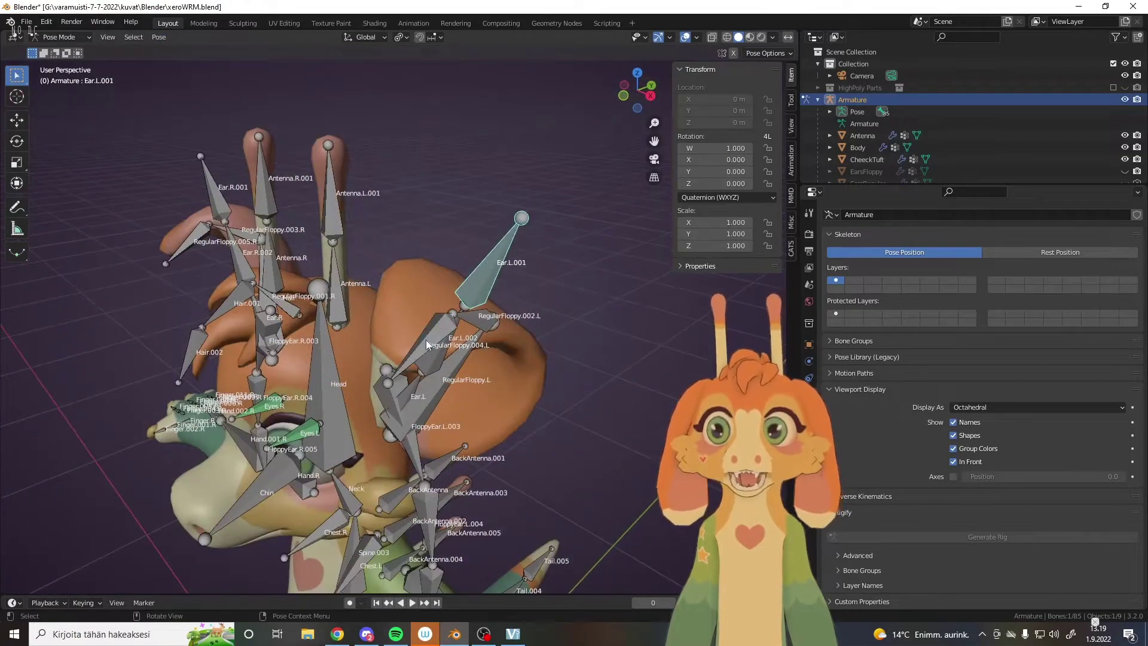
pyautogui.click(410, 335)
pyautogui.moveTo(429, 356); pyautogui.dragTo(507, 406, button='middle')
pyautogui.click(61, 38)
pyautogui.click(69, 53)
pyautogui.click(510, 363)
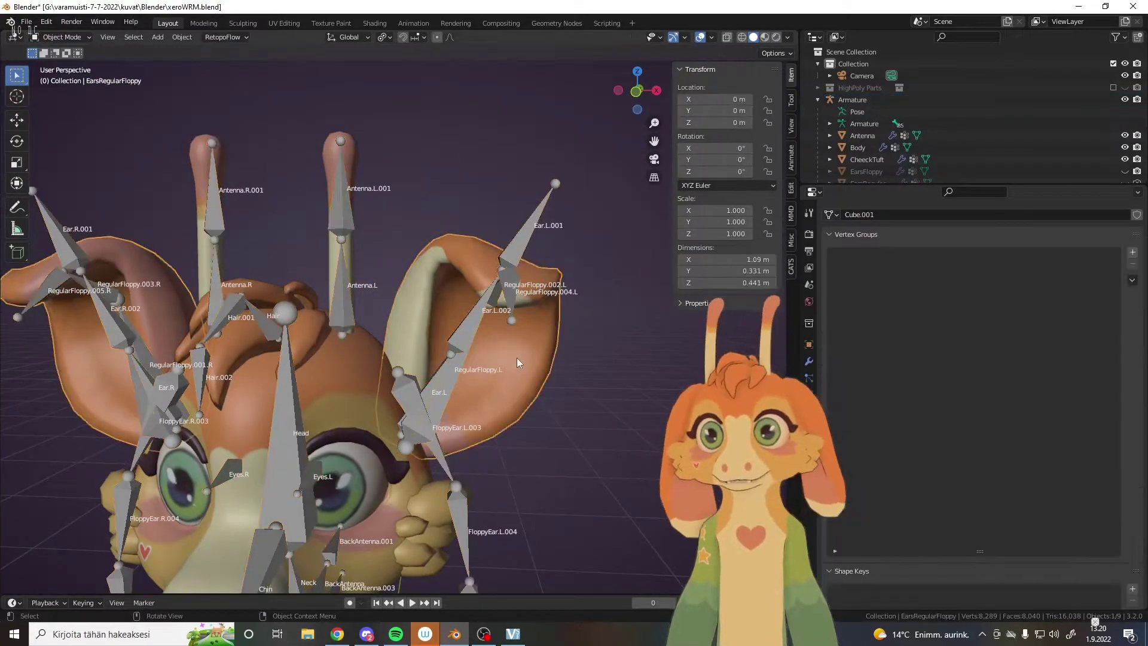
# Select the armature and toggle its Names and In Front viewport display options off and back on
pyautogui.click(512, 288)
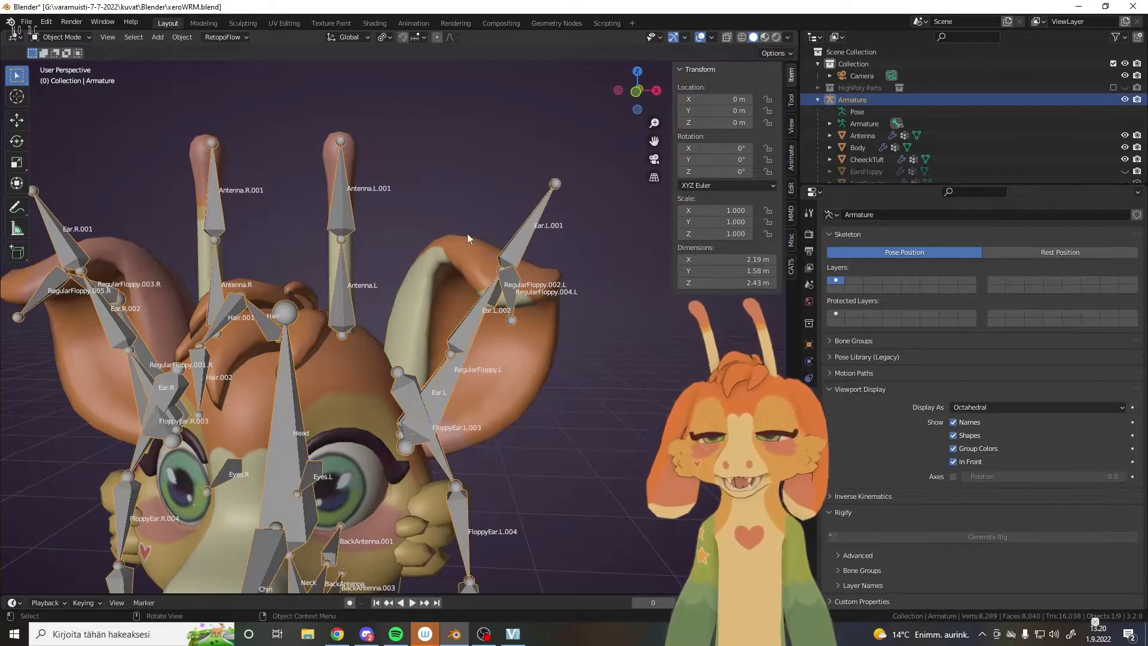
pyautogui.moveTo(515, 290); pyautogui.dragTo(541, 328, button='middle')
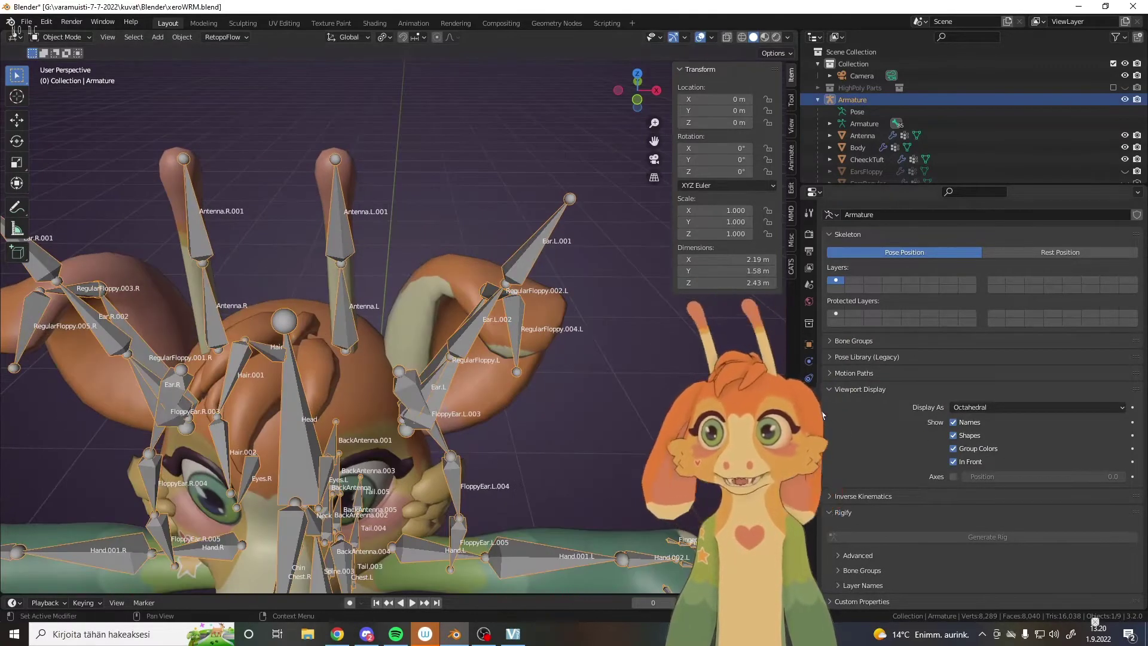
pyautogui.click(544, 382)
pyautogui.click(515, 292)
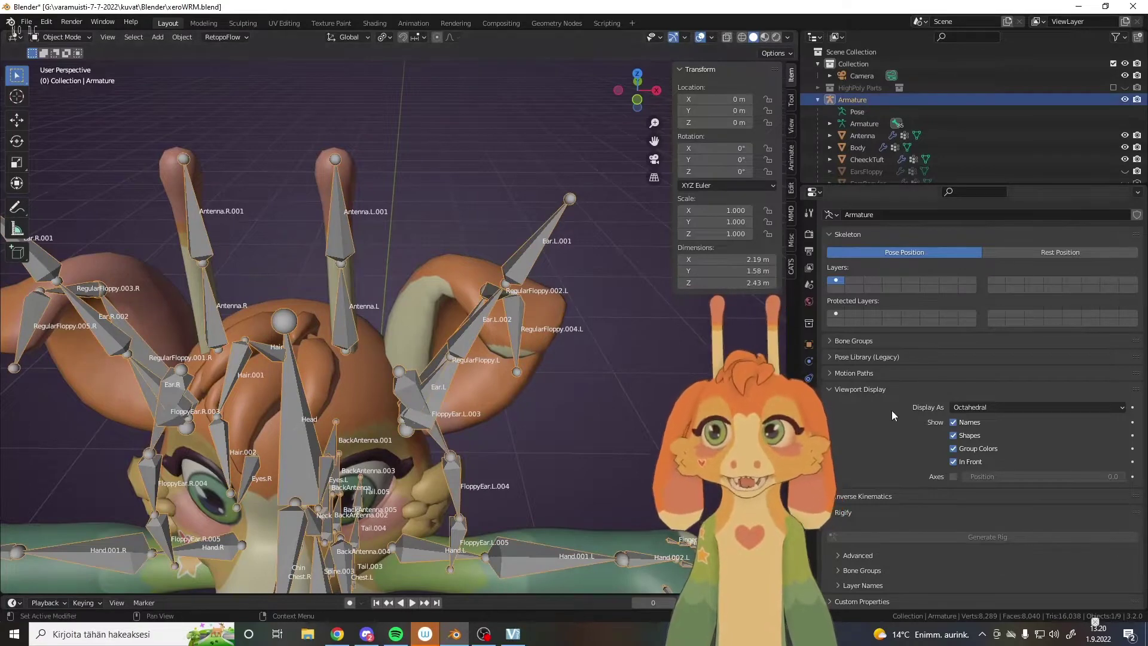
pyautogui.click(953, 423)
pyautogui.click(953, 422)
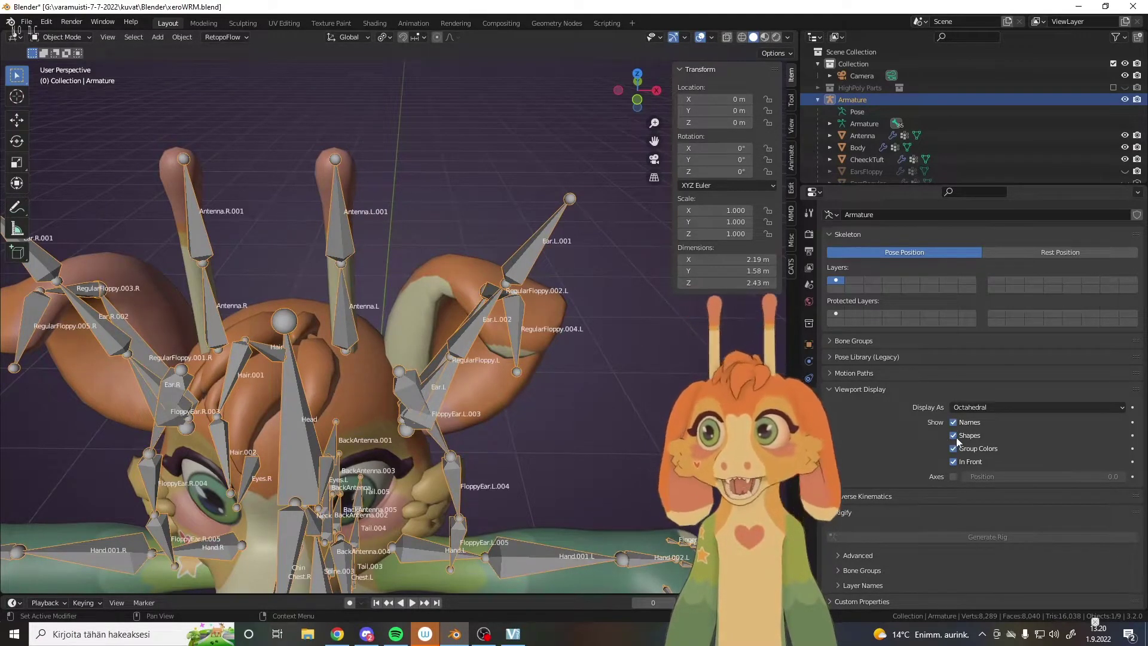
pyautogui.click(953, 462)
pyautogui.click(954, 462)
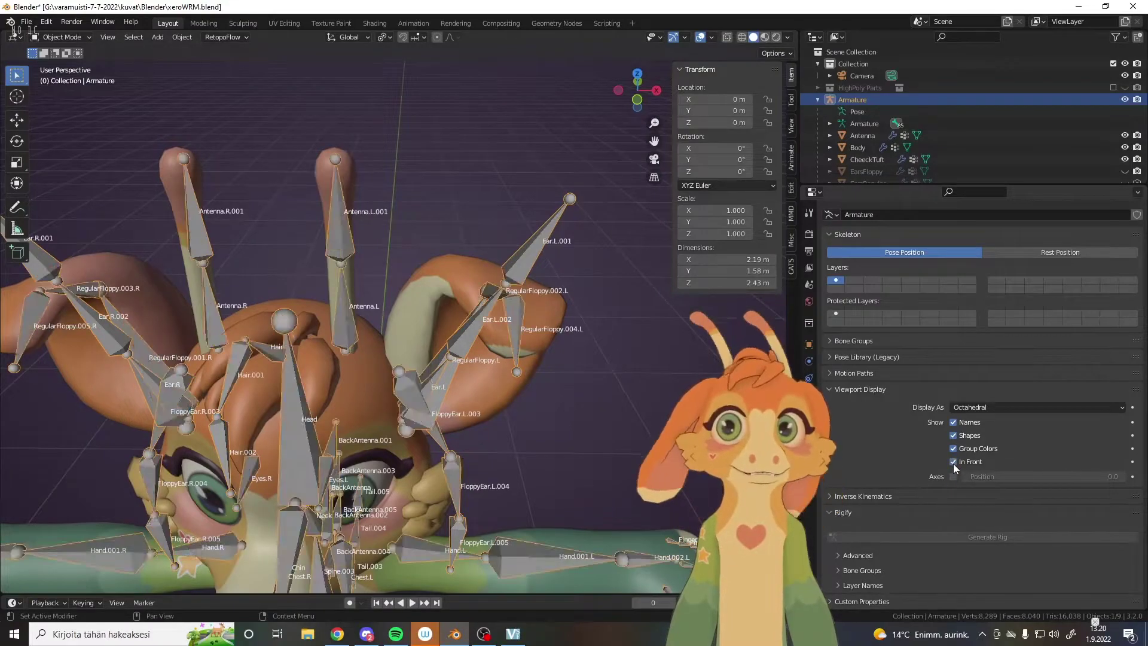
pyautogui.click(953, 462)
pyautogui.click(954, 462)
# Select the EarsRegularFloppy mesh and shorten its Vertex Groups and Shape Keys lists so both fit together
pyautogui.scroll(-6, 536, 388)
pyautogui.moveTo(536, 391); pyautogui.dragTo(476, 389, button='middle')
pyautogui.scroll(6, 475, 432)
pyautogui.moveTo(475, 431); pyautogui.dragTo(490, 358, button='middle')
pyautogui.click(490, 358)
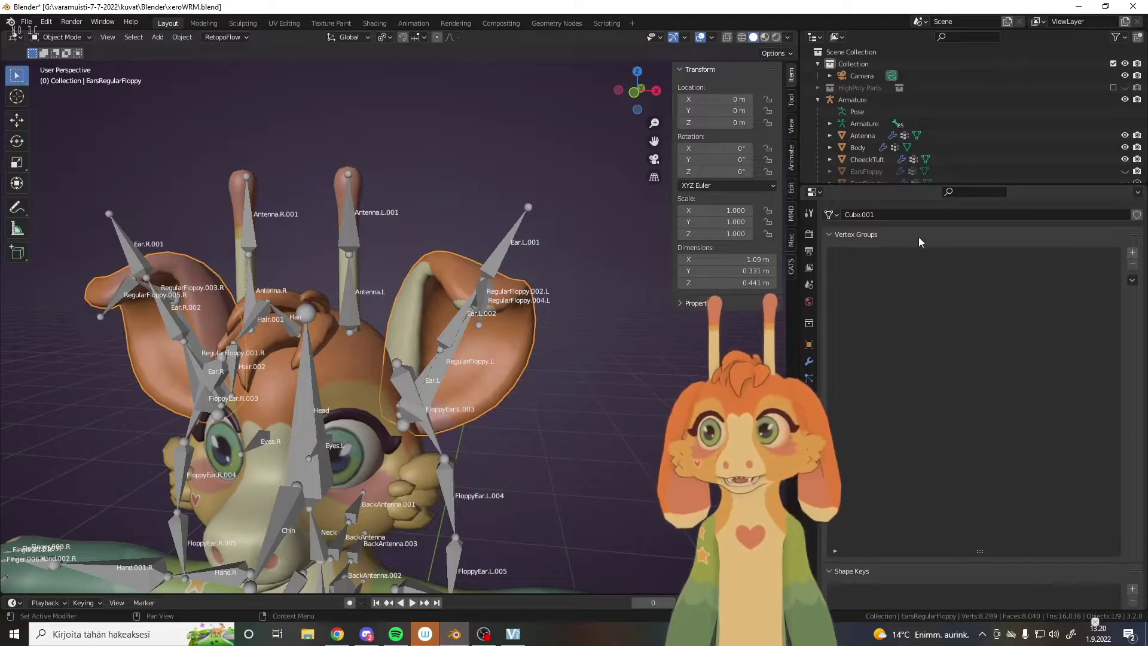
pyautogui.moveTo(979, 551); pyautogui.dragTo(972, 407)
pyautogui.scroll(-3, 935, 487)
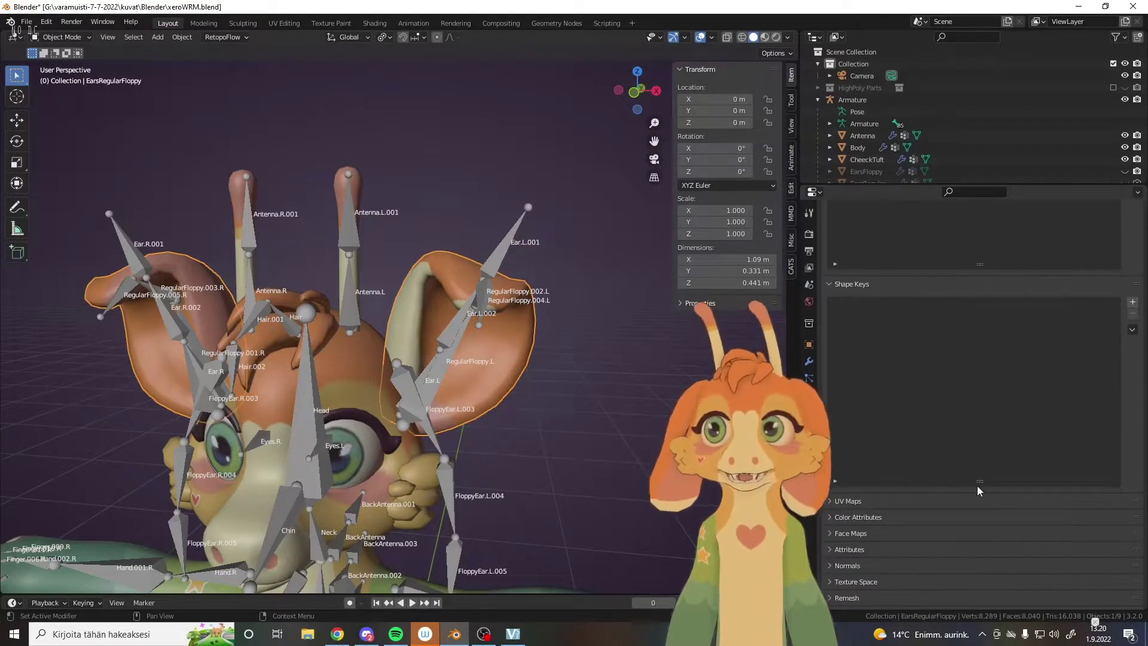
pyautogui.moveTo(979, 479); pyautogui.dragTo(981, 415)
pyautogui.scroll(5, 985, 383)
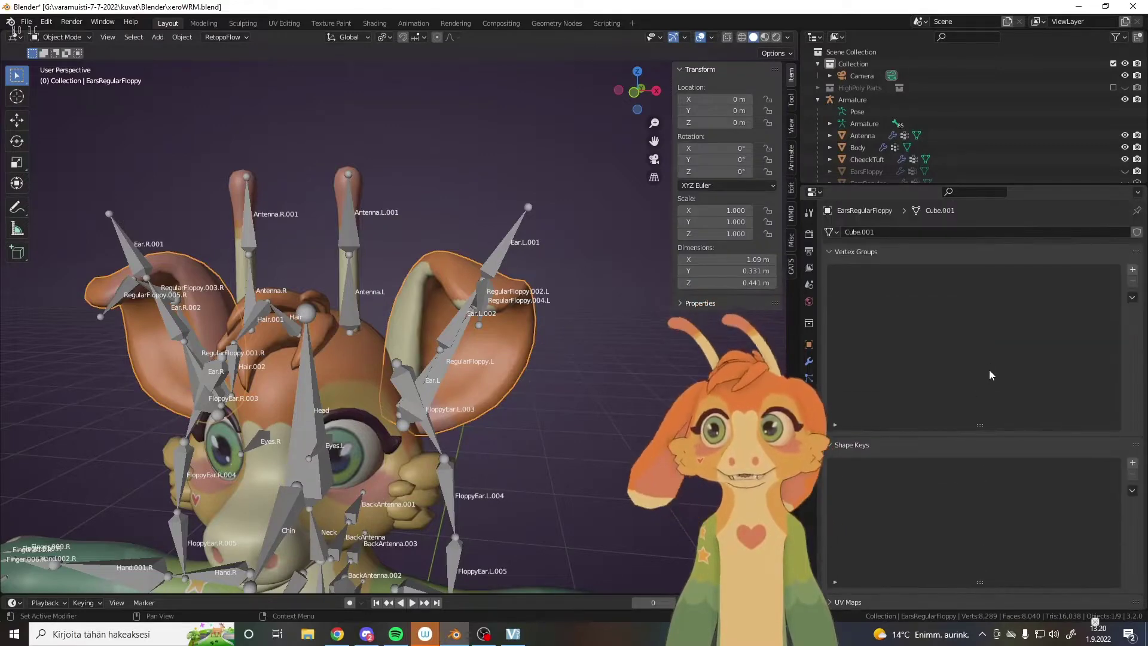
# Select the EarsRegularFloppy mesh plus the armature and parent the mesh to the armature With Empty Groups
pyautogui.scroll(-2, 526, 389)
pyautogui.moveTo(537, 400); pyautogui.dragTo(587, 408, button='middle')
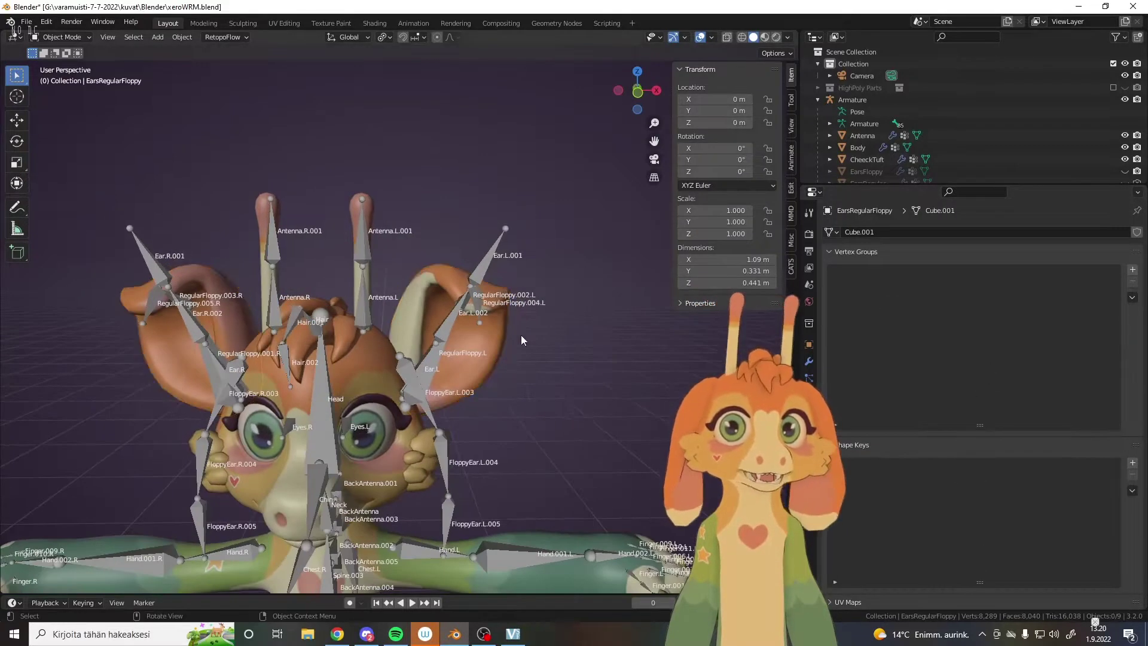
pyautogui.click(493, 331)
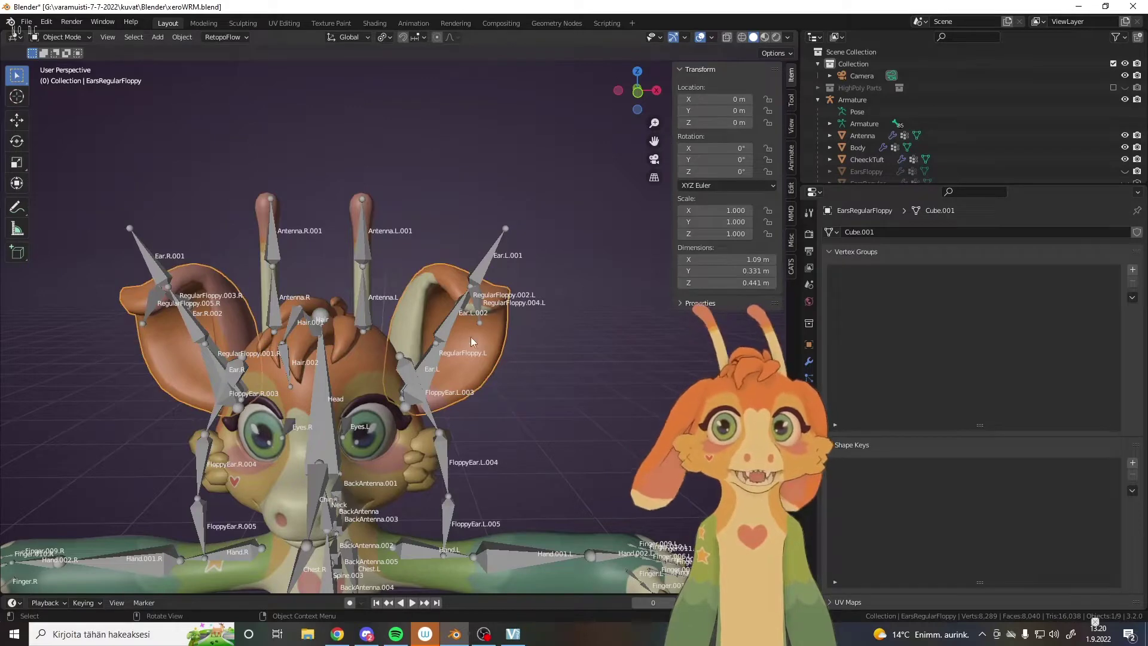
pyautogui.moveTo(542, 486); pyautogui.dragTo(474, 447, button='middle')
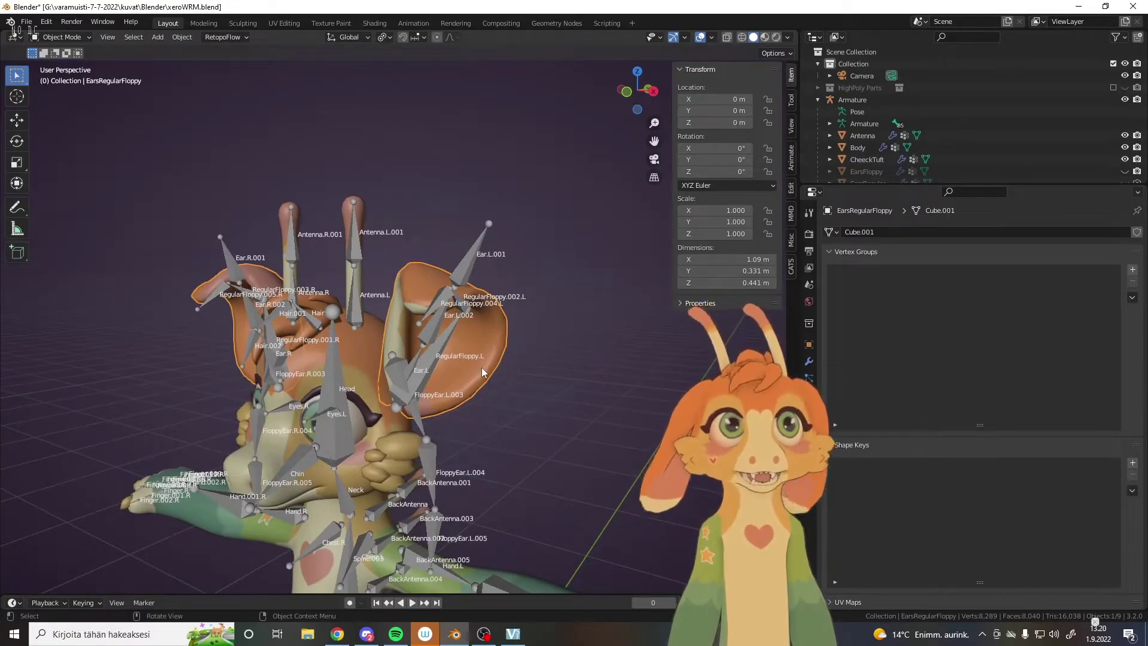
pyautogui.moveTo(506, 437); pyautogui.dragTo(547, 449, button='middle')
pyautogui.click(482, 259)
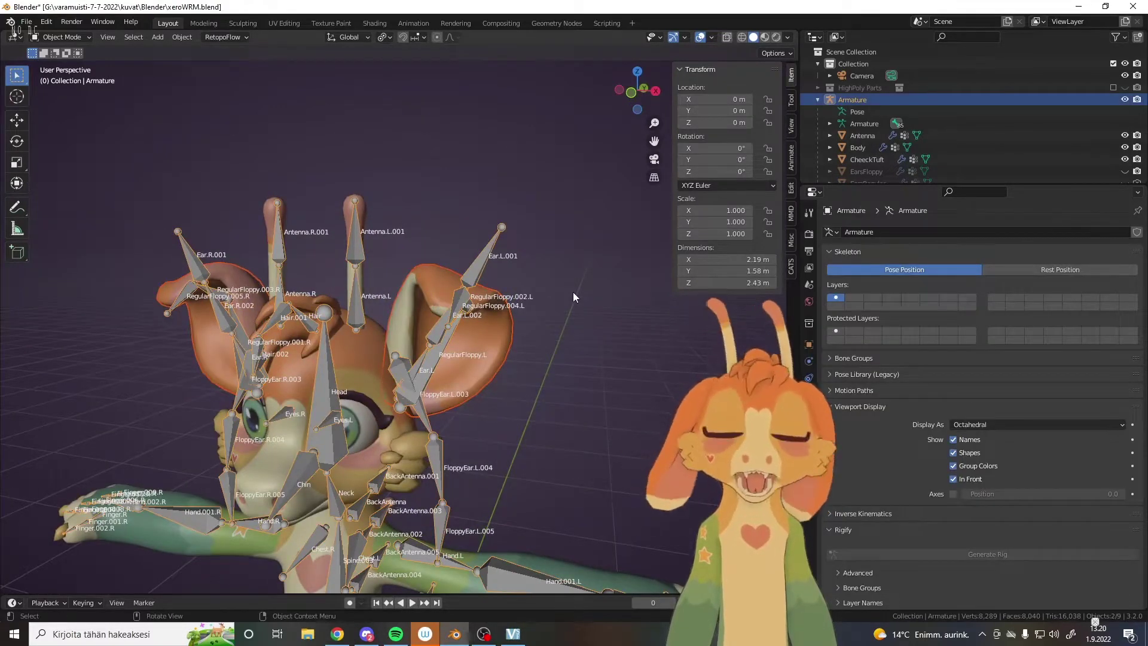
pyautogui.hotkey('ctrl', 'p')
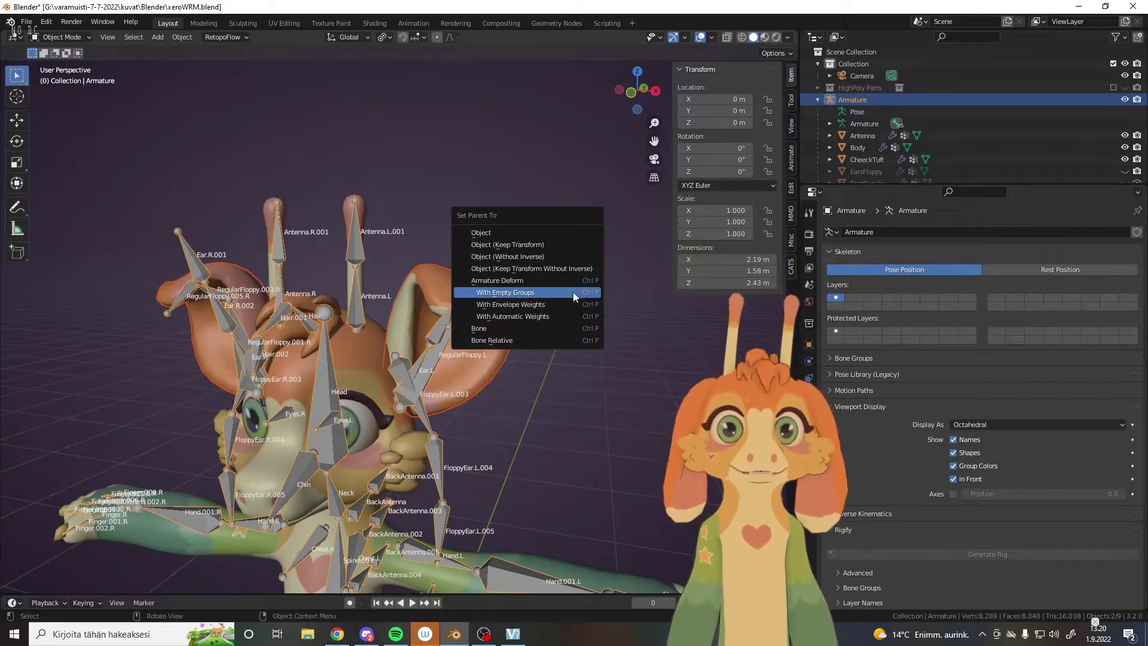
pyautogui.click(182, 37)
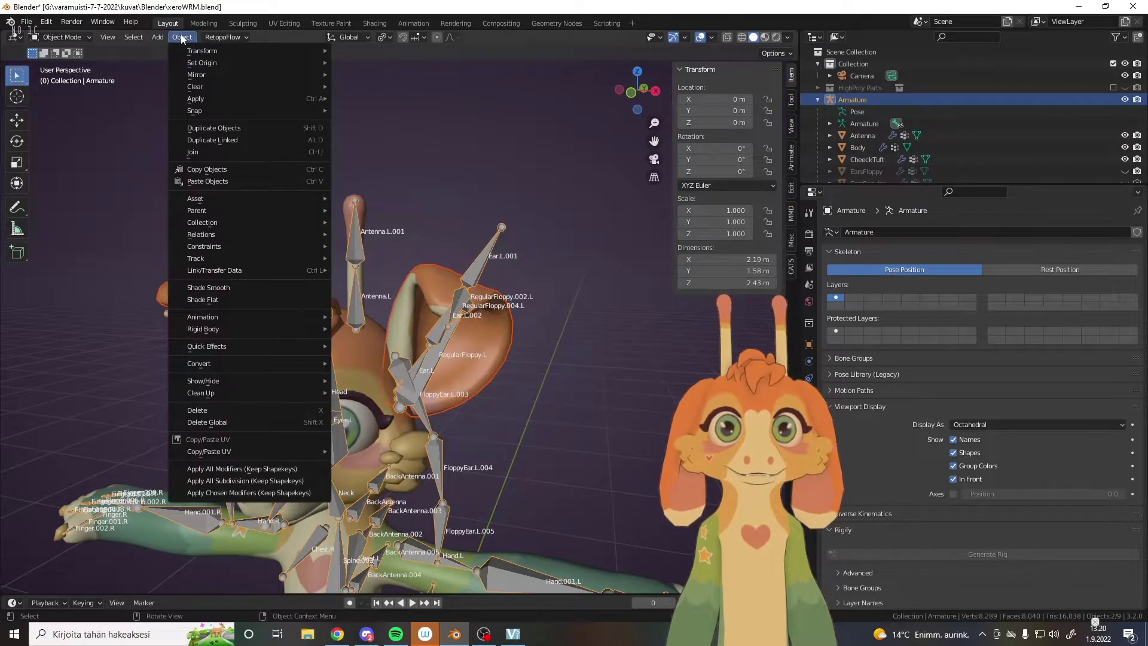
pyautogui.moveTo(301, 211)
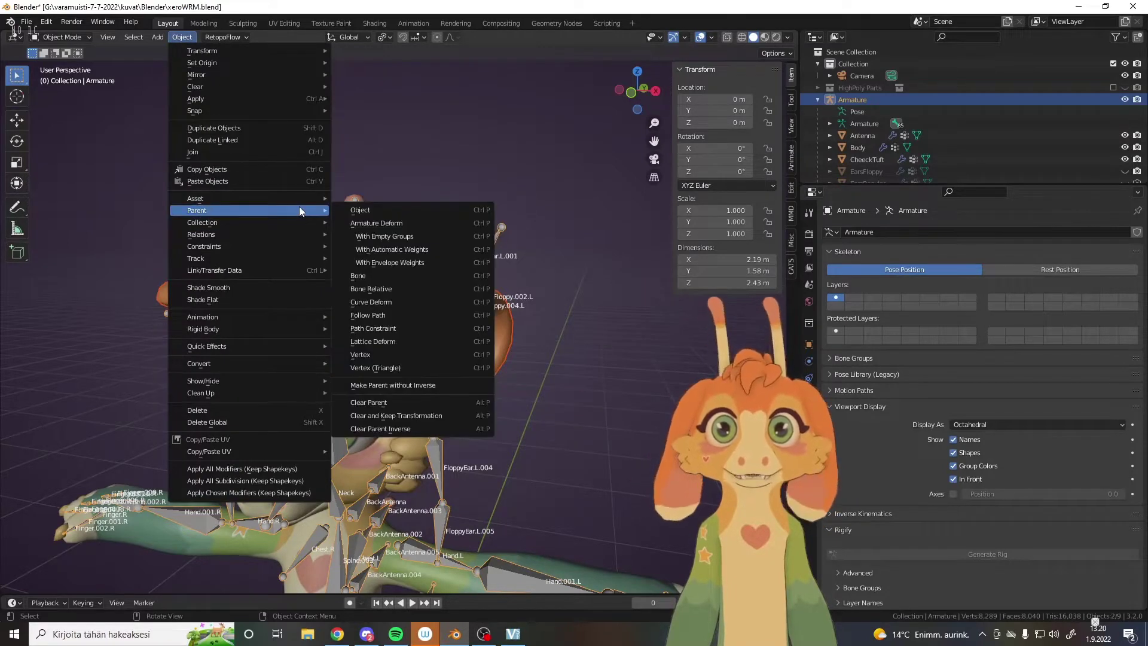
pyautogui.click(421, 238)
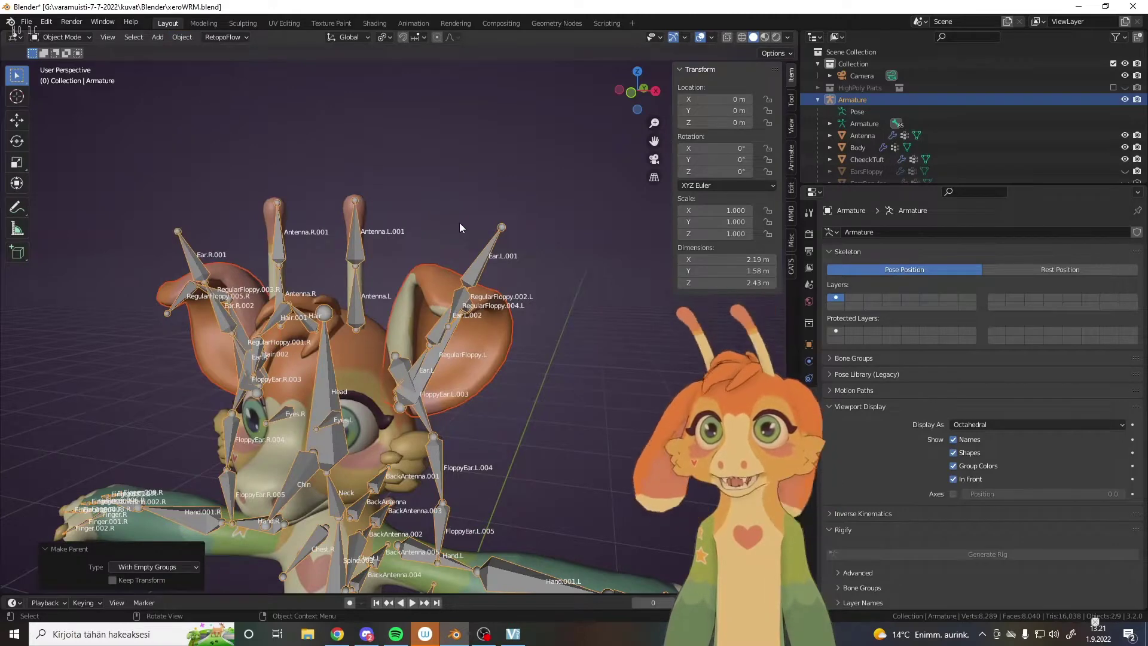
# Select only the EarsRegularFloppy mesh and look through its list of vertex groups
pyautogui.moveTo(525, 356); pyautogui.dragTo(688, 407, button='middle')
pyautogui.click(499, 307)
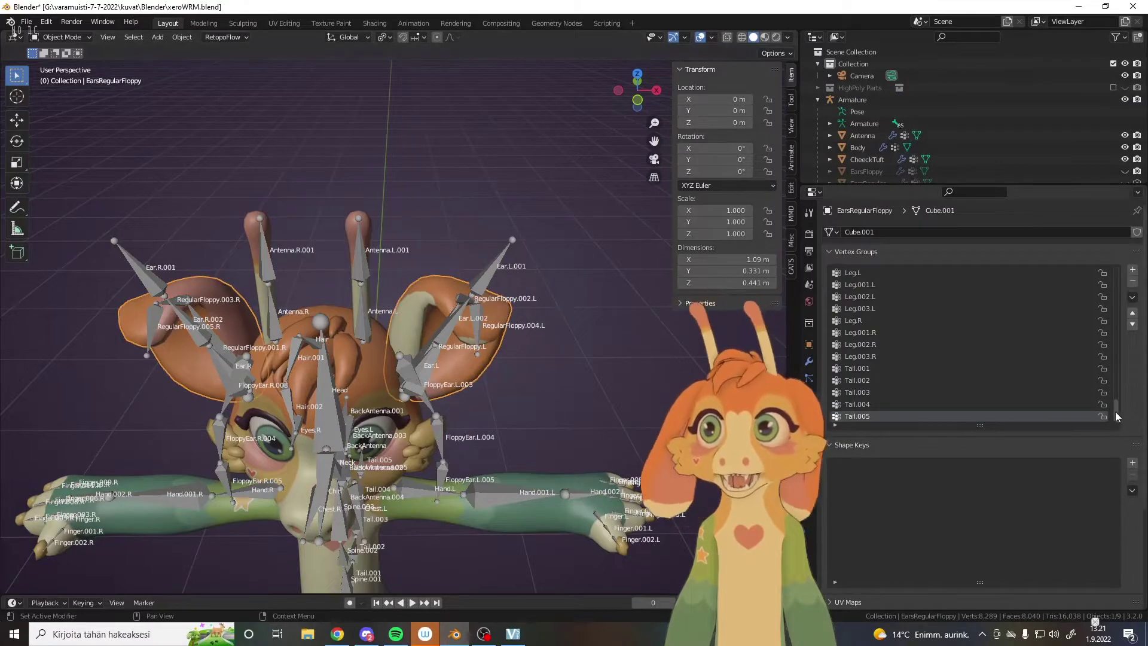
pyautogui.scroll(10, 1122, 387)
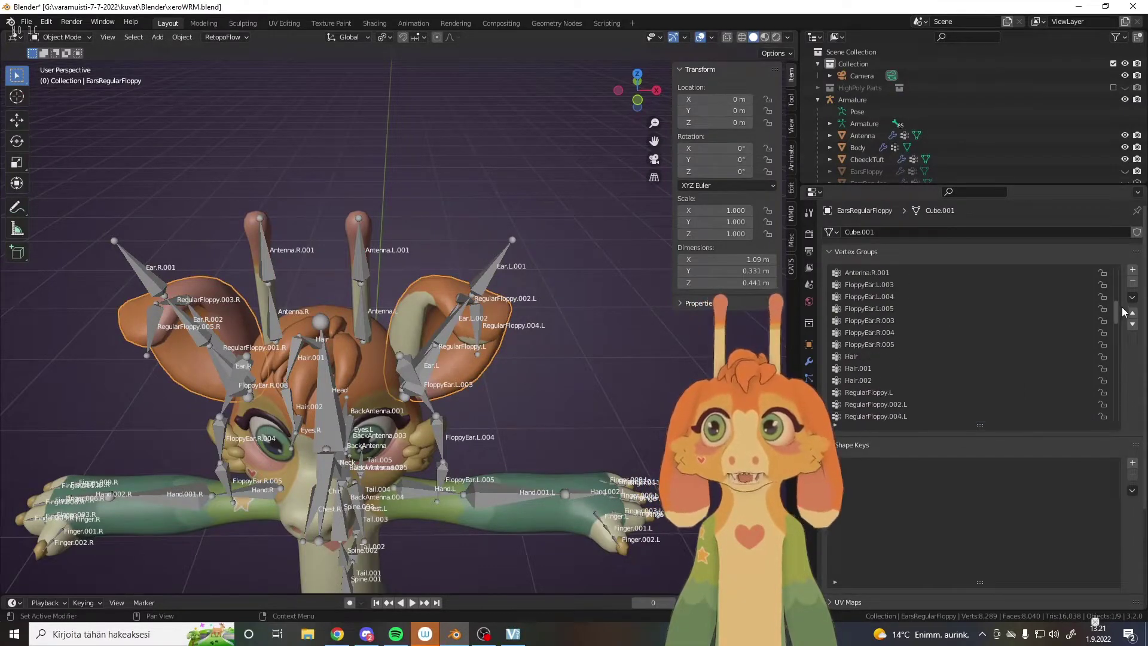
pyautogui.moveTo(1120, 379); pyautogui.dragTo(1120, 417)
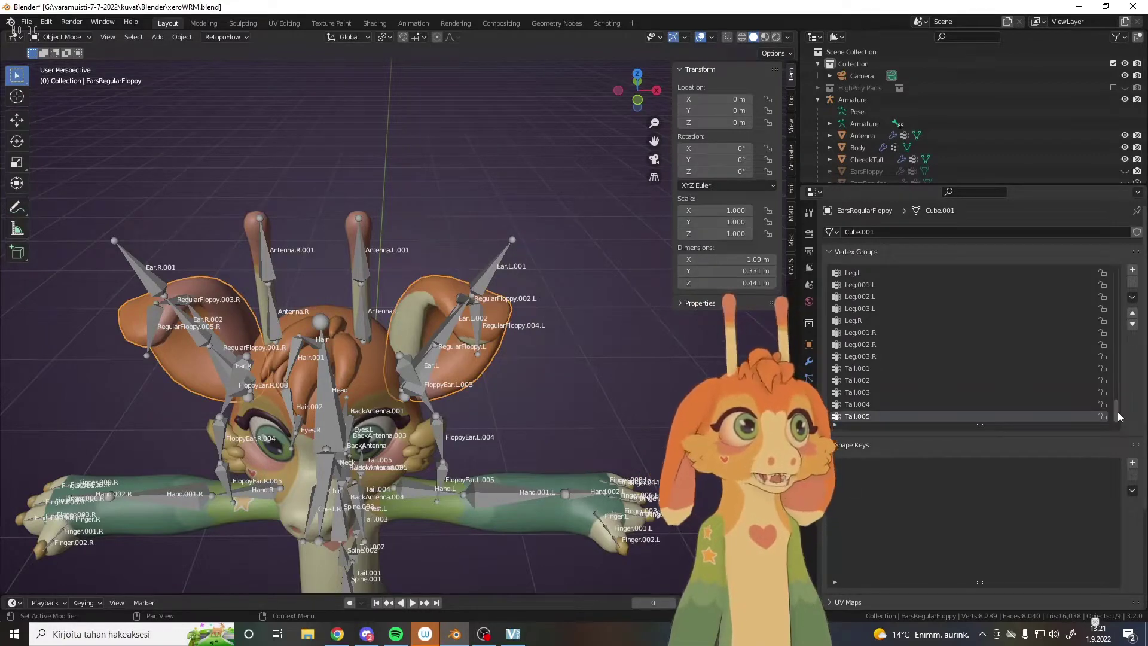
pyautogui.moveTo(1121, 417)
pyautogui.mouseDown()
pyautogui.moveTo(1127, 269)
pyautogui.moveTo(1135, 400)
pyautogui.mouseUp()
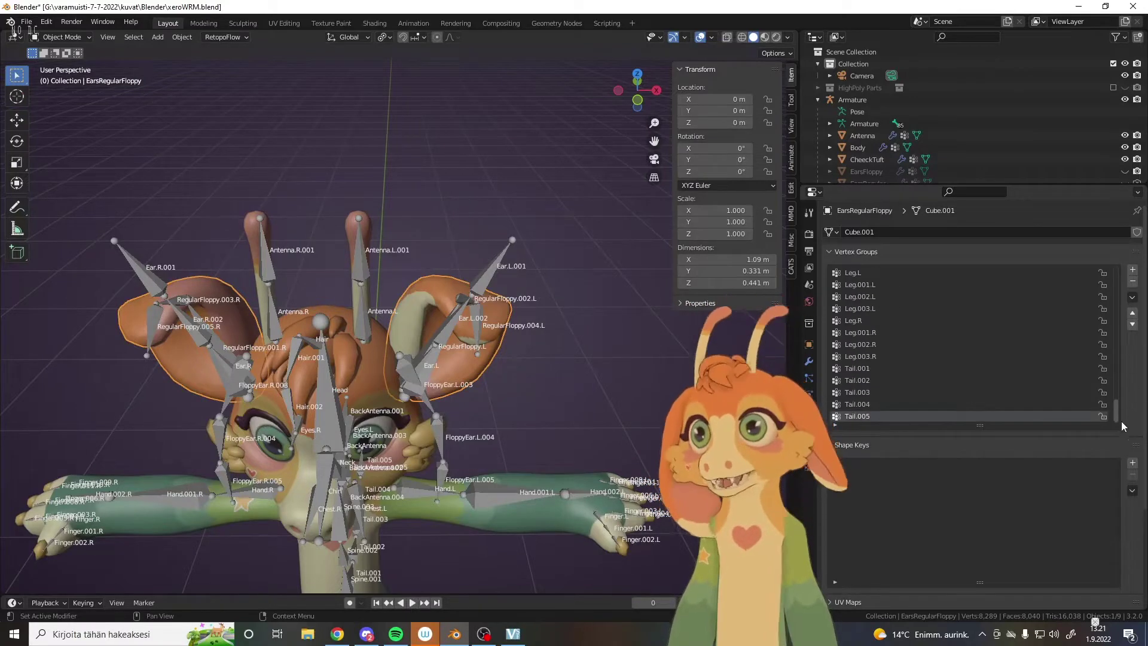
pyautogui.scroll(-7, 1102, 417)
pyautogui.moveTo(532, 406); pyautogui.dragTo(527, 350, button='middle')
pyautogui.click(935, 369)
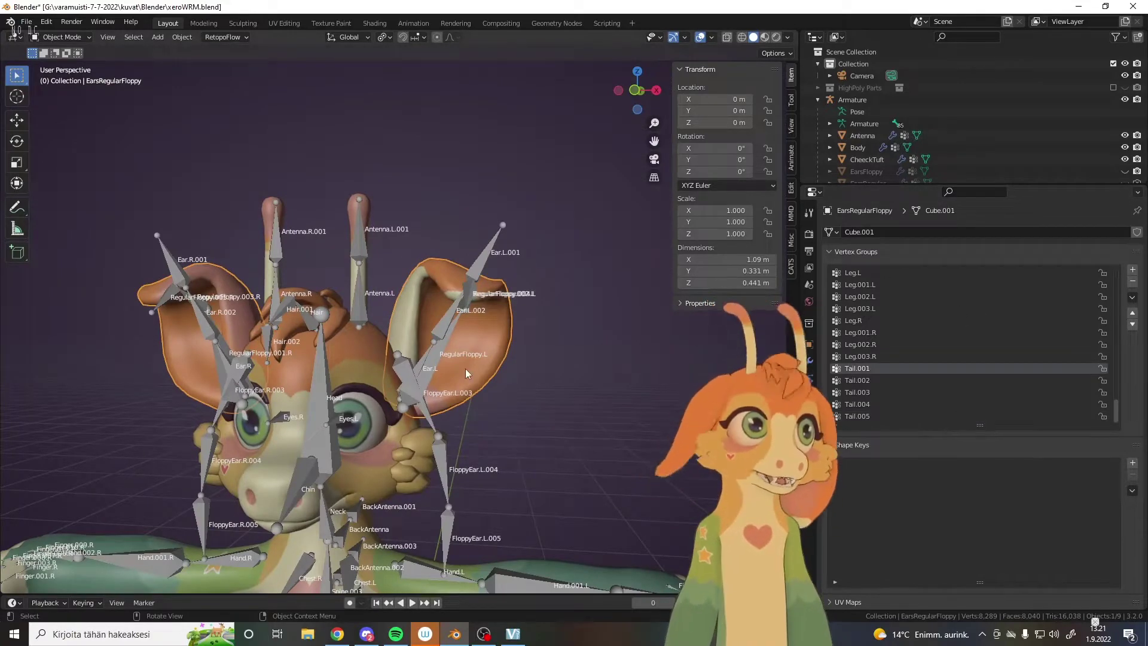
# Enter Edit Mode on the EarsRegularFloppy mesh and select a face loop around the fold of the character's left ear
pyautogui.moveTo(465, 360); pyautogui.dragTo(189, 184, button='middle')
pyautogui.click(45, 37)
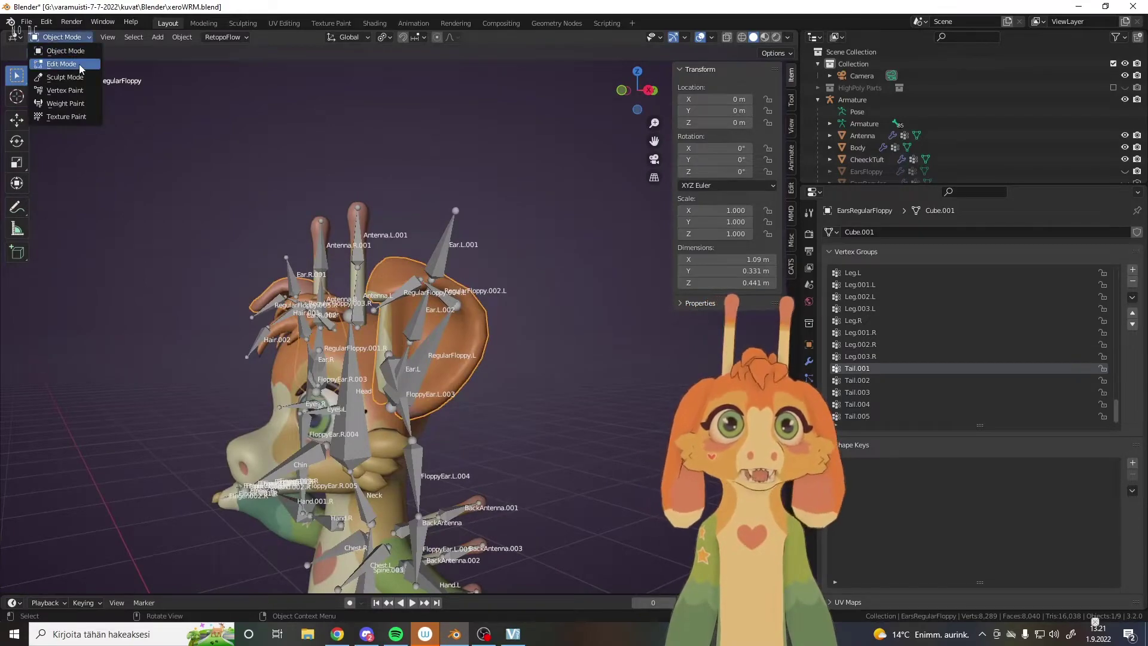
pyautogui.click(79, 64)
pyautogui.moveTo(113, 164); pyautogui.dragTo(460, 394, button='middle')
pyautogui.scroll(5, 460, 394)
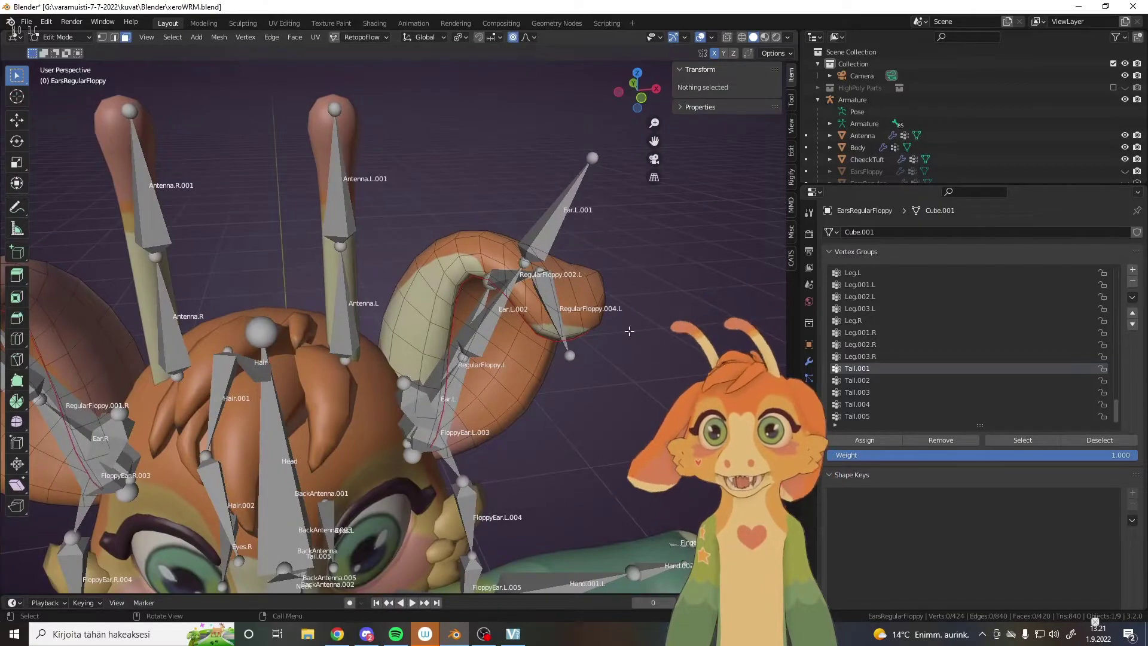
pyautogui.moveTo(616, 264); pyautogui.dragTo(574, 350, button='middle')
pyautogui.keyDown('alt'); pyautogui.click(533, 291); pyautogui.keyUp('alt')
pyautogui.moveTo(533, 291); pyautogui.dragTo(559, 357, button='middle')
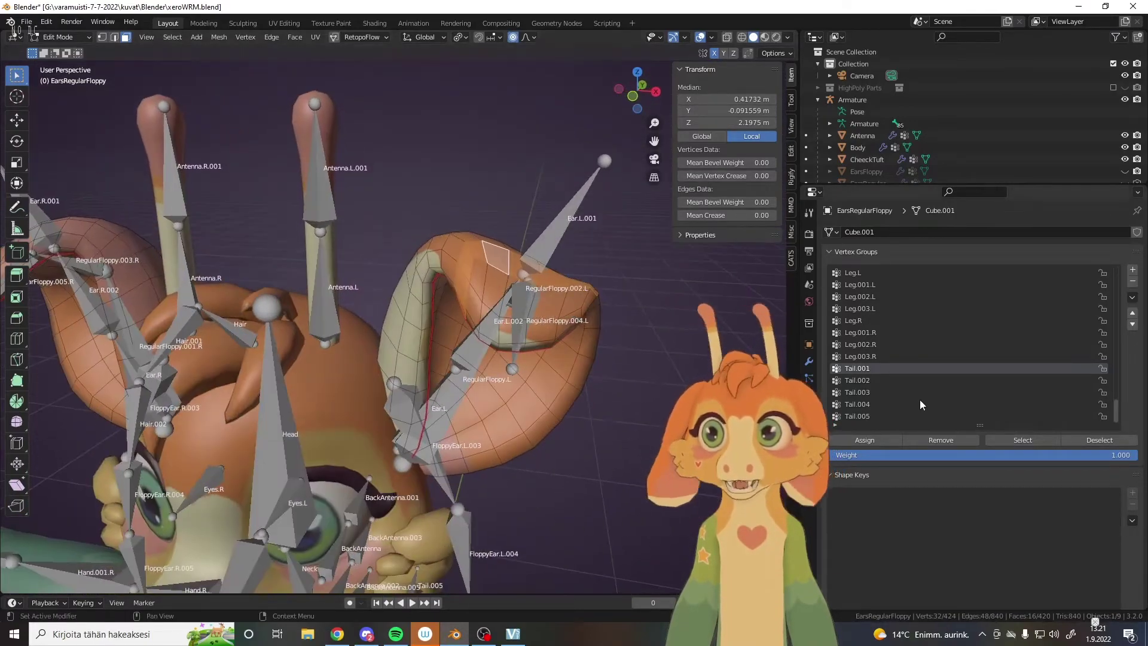
# Make RegularFloppy.004.L the active vertex group for the selected left ear faces
pyautogui.moveTo(1116, 420); pyautogui.dragTo(1116, 390)
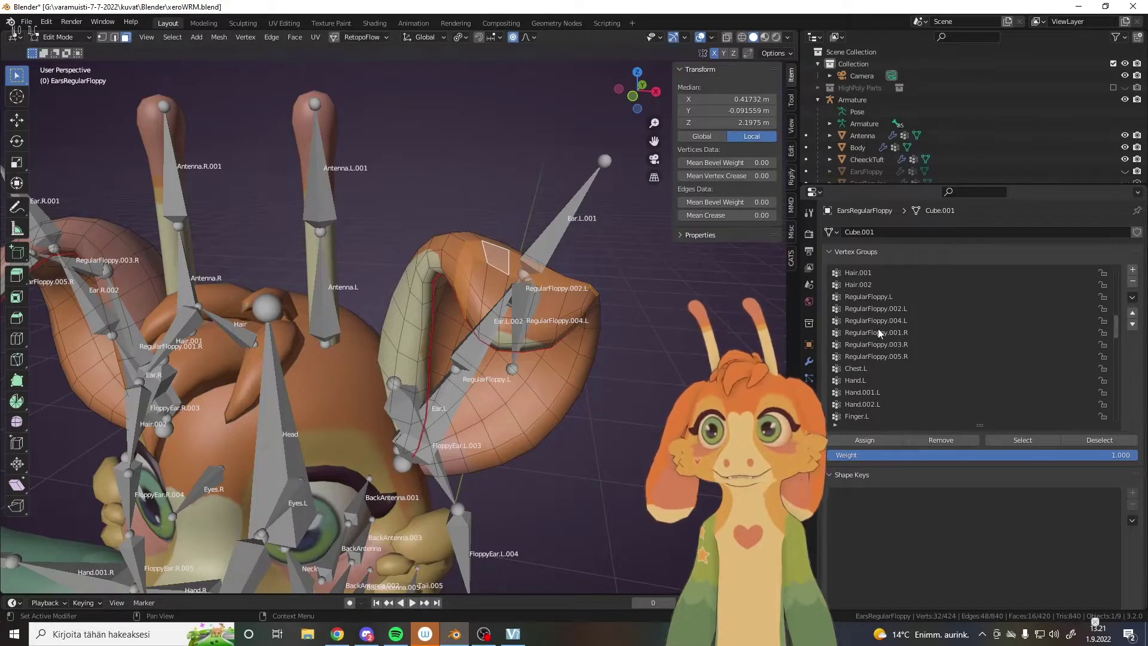
pyautogui.click(885, 322)
pyautogui.moveTo(691, 349)
pyautogui.mouseDown(button='middle')
pyautogui.moveTo(641, 361)
pyautogui.moveTo(676, 361)
pyautogui.mouseUp(button='middle')
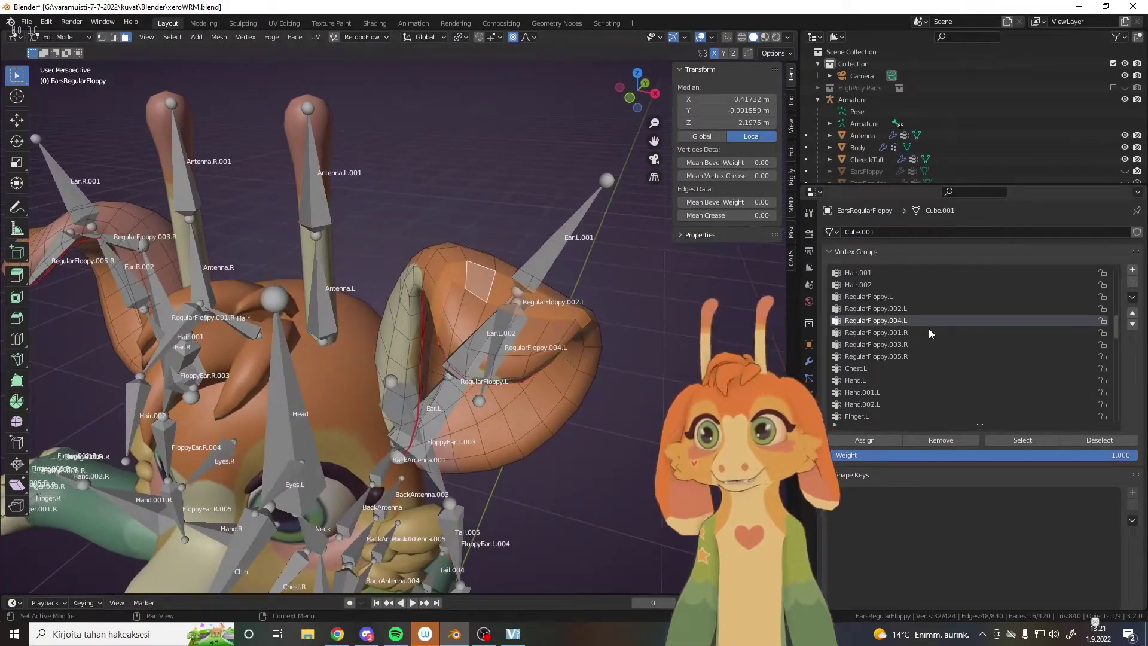
# Assign the selected left ear faces to RegularFloppy.004.L, clear the selection and reselect that group's faces to check the assignment
pyautogui.click(863, 441)
pyautogui.hotkey('alt', 'a')
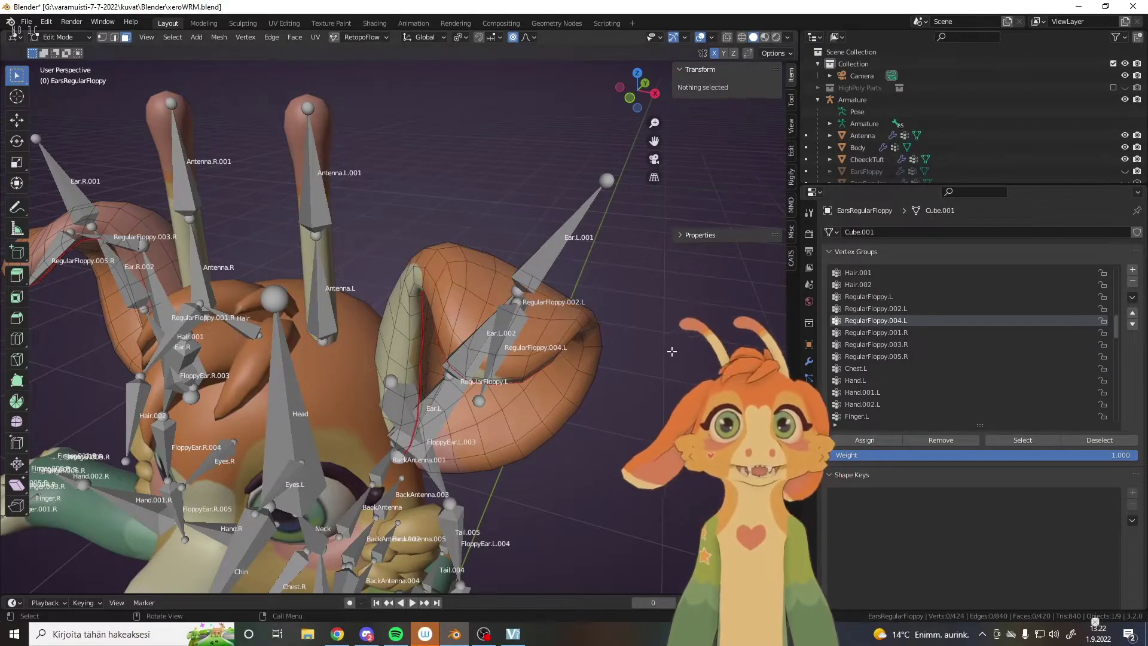
pyautogui.moveTo(664, 343); pyautogui.dragTo(658, 306, button='middle')
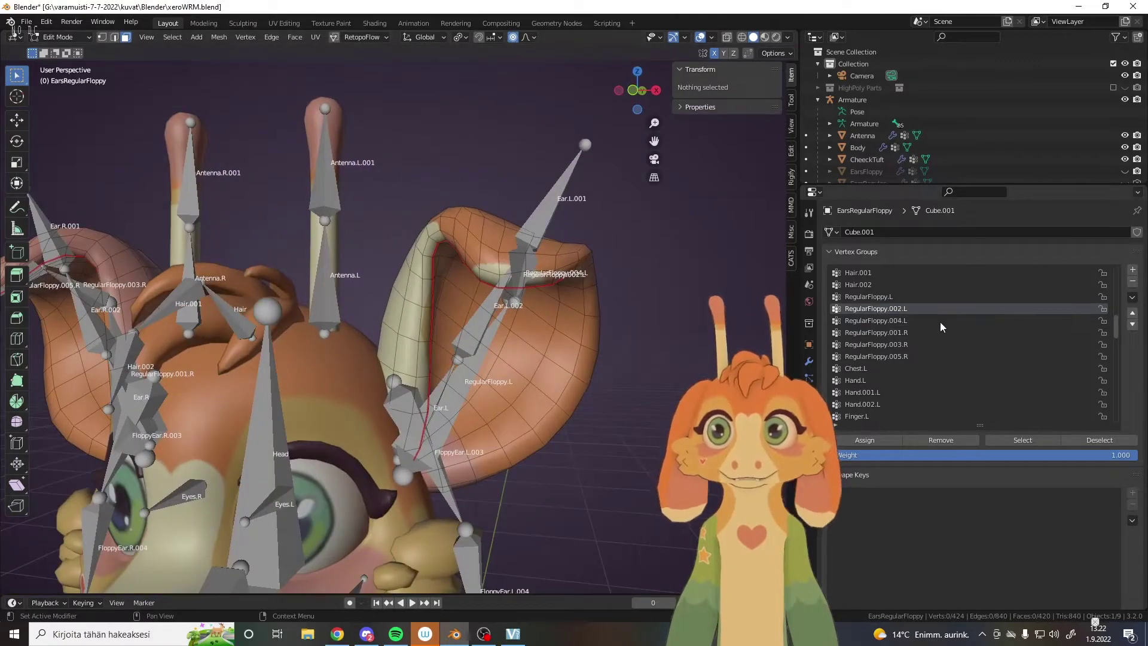
pyautogui.click(1032, 437)
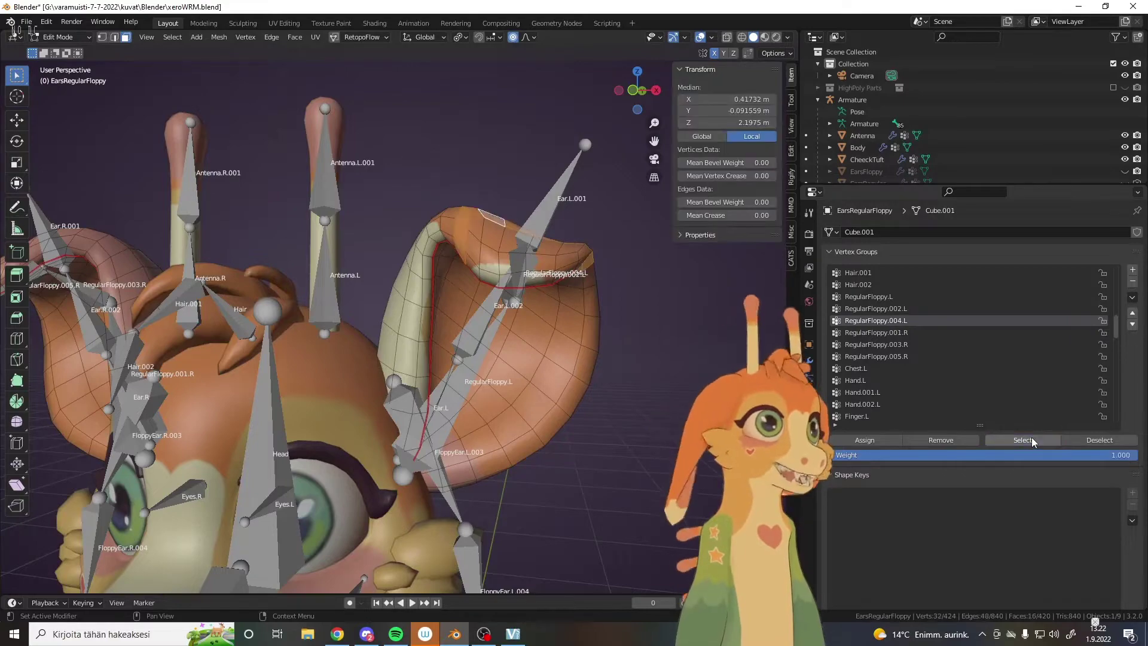
# Hide the assigned left ear loop, select the linked faces of the ear tip and assign them to RegularFloppy.004.L
pyautogui.moveTo(496, 443); pyautogui.dragTo(405, 461, button='middle')
pyautogui.moveTo(624, 403); pyautogui.dragTo(632, 320, button='middle')
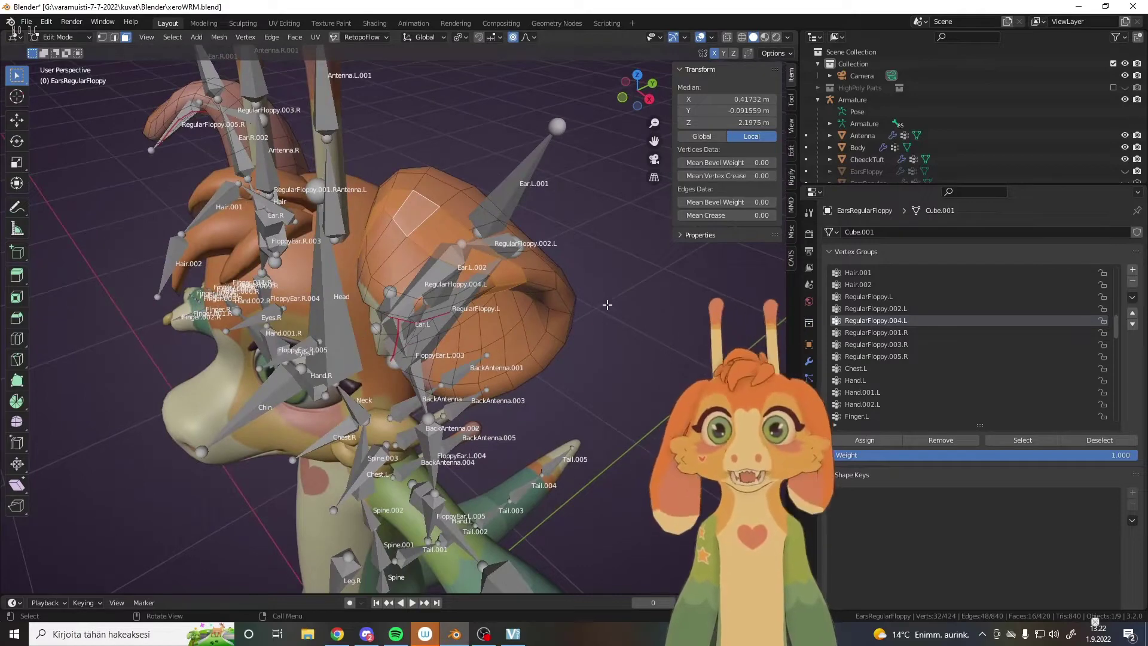
pyautogui.press('h')
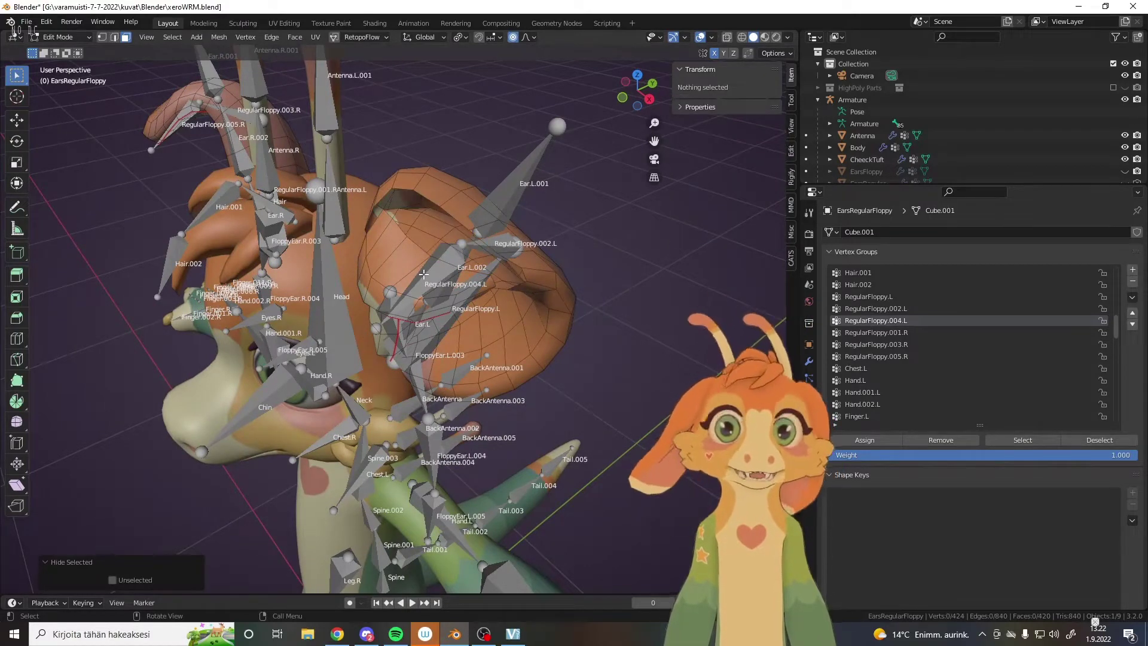
pyautogui.press('l')
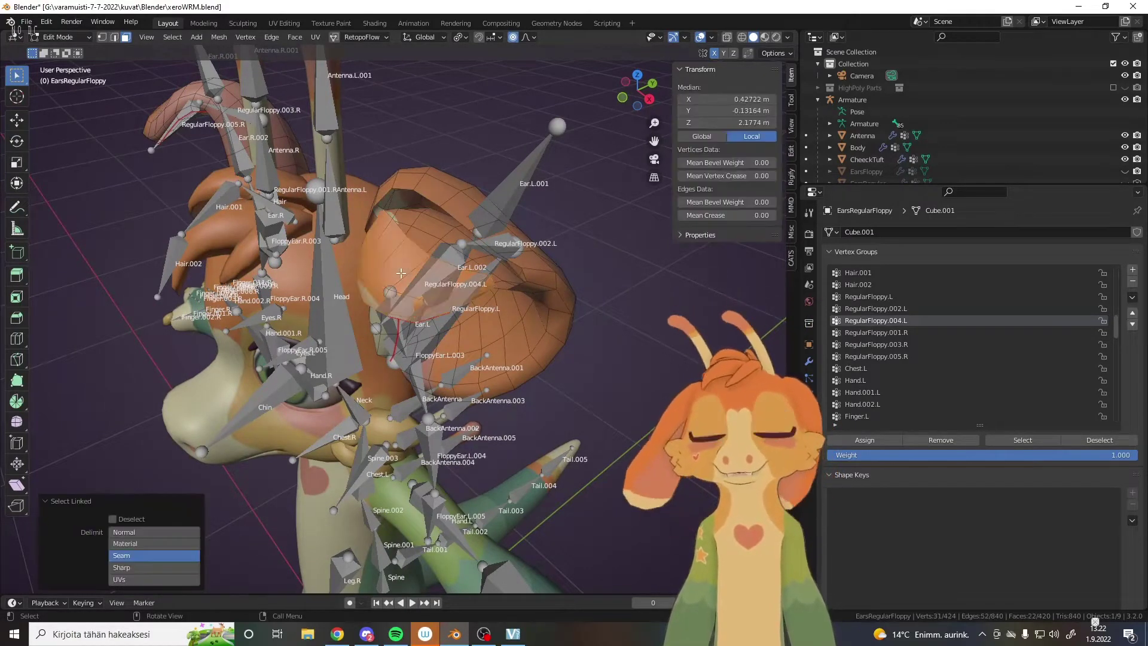
pyautogui.moveTo(533, 279); pyautogui.dragTo(456, 191, button='middle')
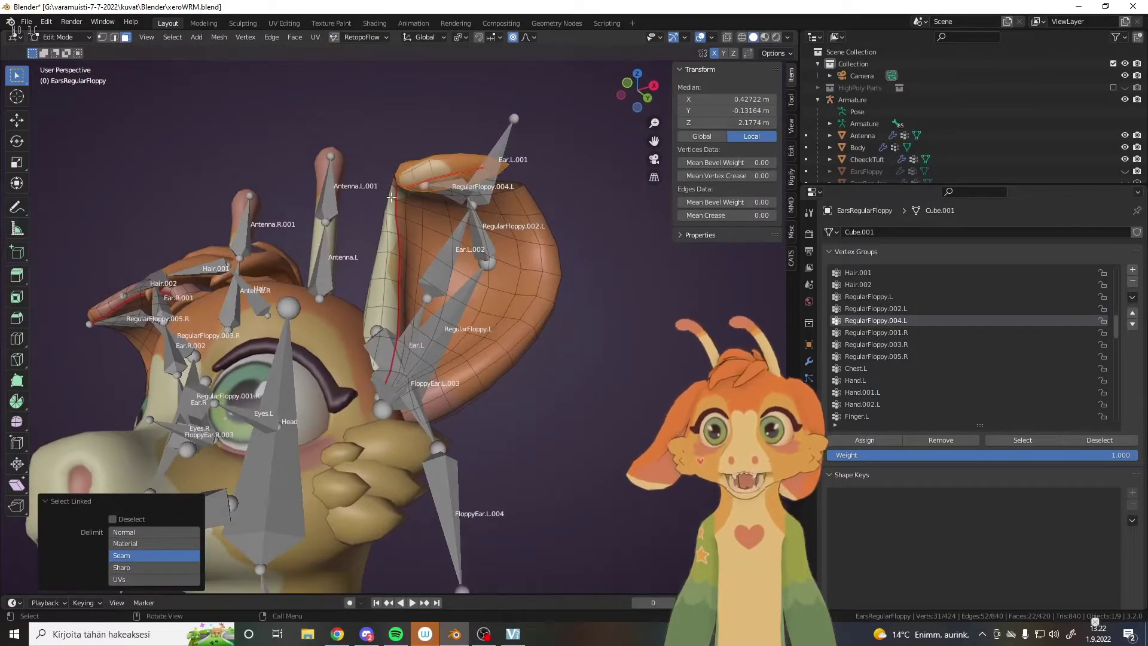
pyautogui.moveTo(402, 218); pyautogui.dragTo(429, 281, button='middle')
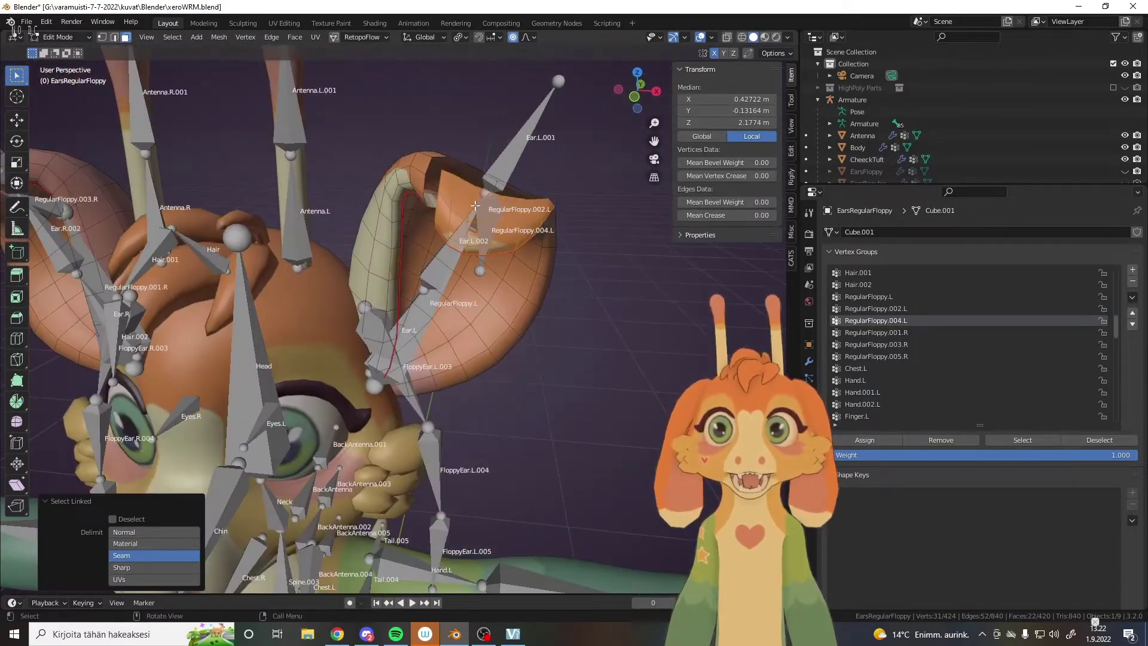
pyautogui.moveTo(576, 359); pyautogui.dragTo(634, 356, button='middle')
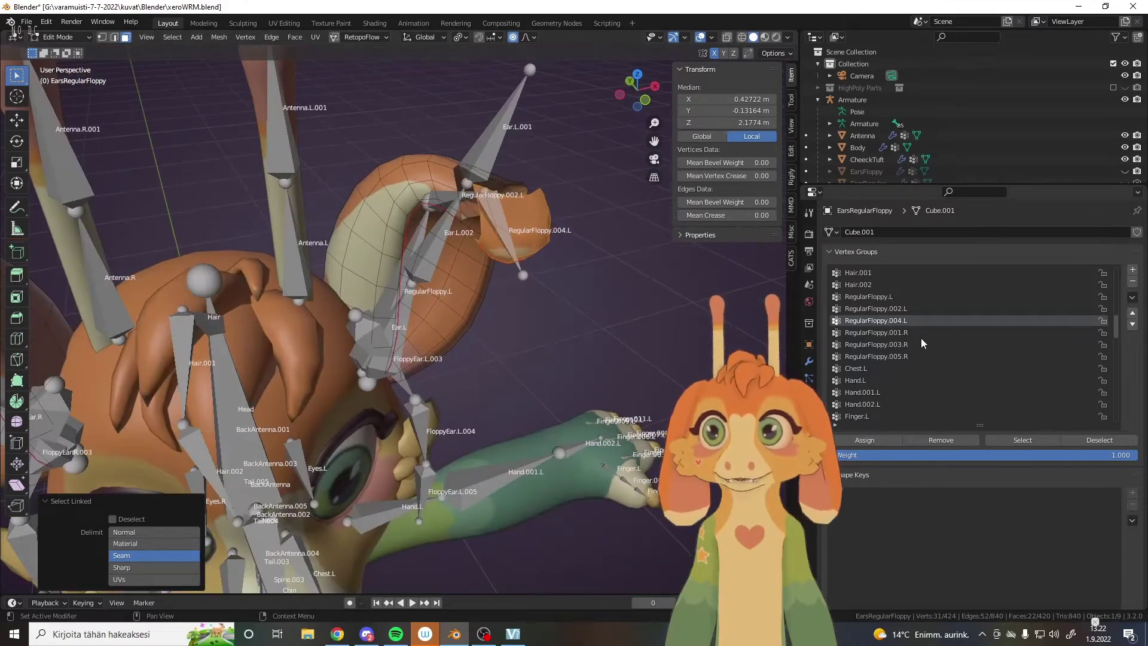
pyautogui.click(873, 441)
# Reselect the RegularFloppy.004.L faces from an empty selection to check them, and hide the left ear tip
pyautogui.click(613, 311)
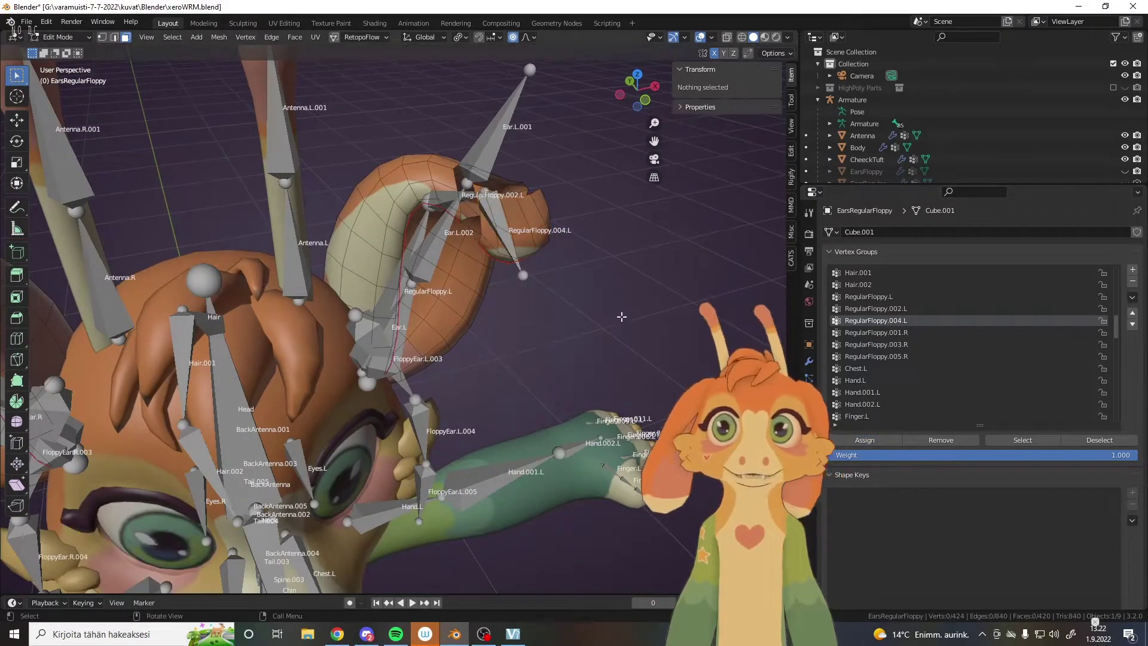
pyautogui.click(1022, 441)
pyautogui.moveTo(570, 311); pyautogui.dragTo(443, 276, button='middle')
pyautogui.click(442, 275)
pyautogui.press('l')
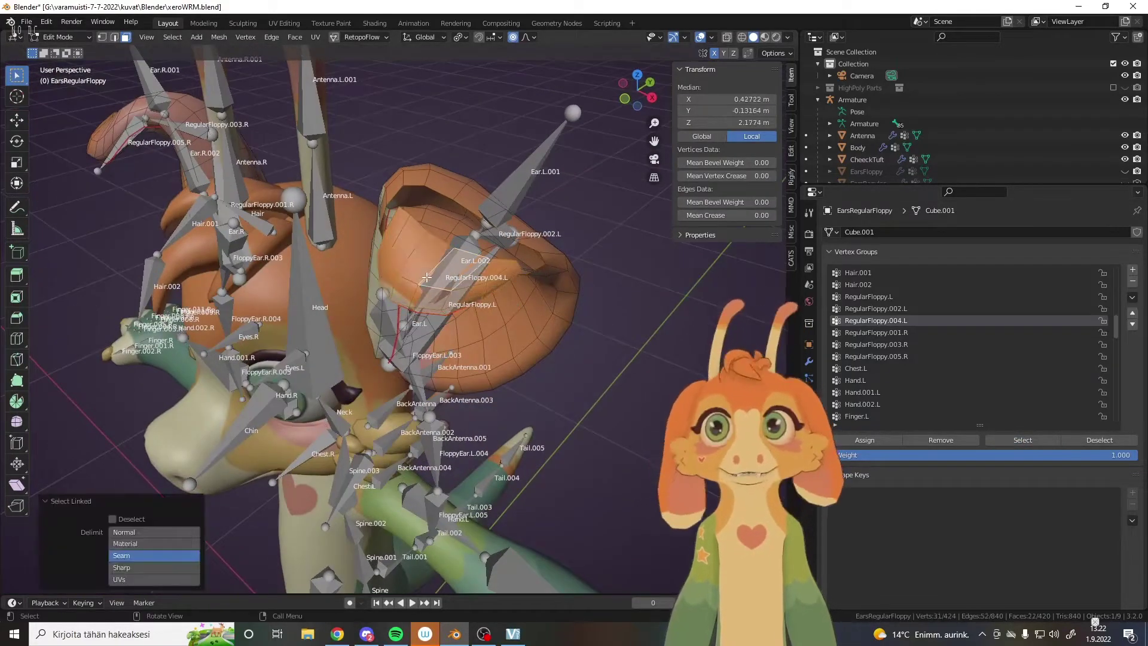
pyautogui.press('h')
# Select the matching face loop around the fold of the right ear and assign it to RegularFloppy.005.R
pyautogui.press('KP_7')
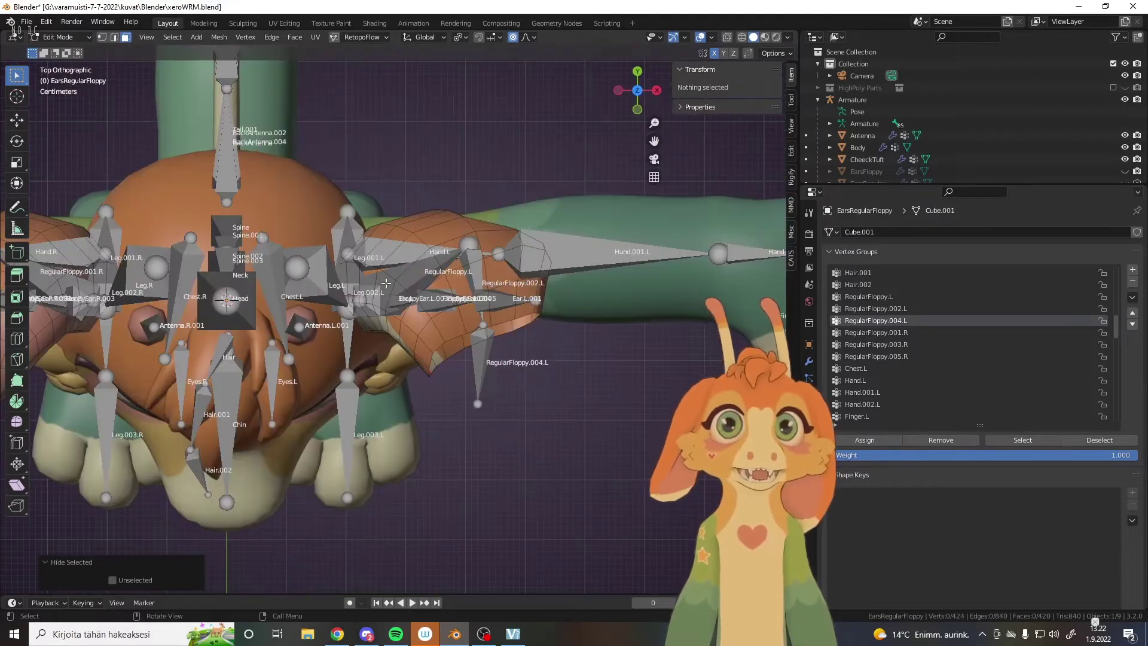
pyautogui.keyDown('shift'); pyautogui.moveTo(356, 475); pyautogui.dragTo(457, 478, button='middle'); pyautogui.keyUp('shift')
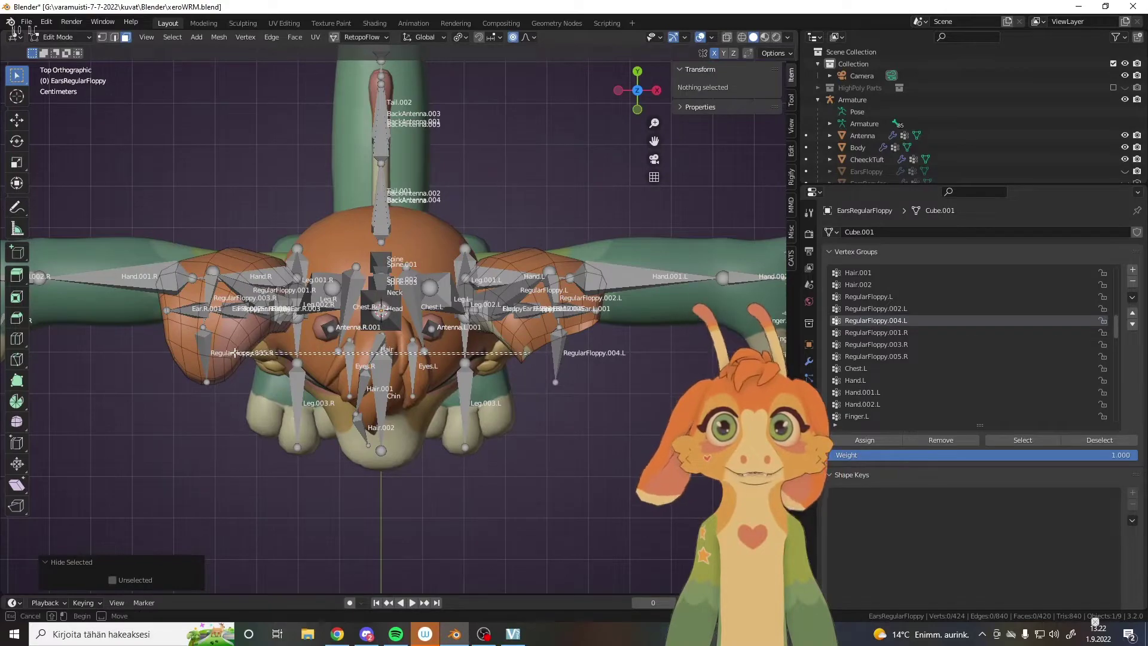
pyautogui.moveTo(235, 353); pyautogui.dragTo(235, 353)
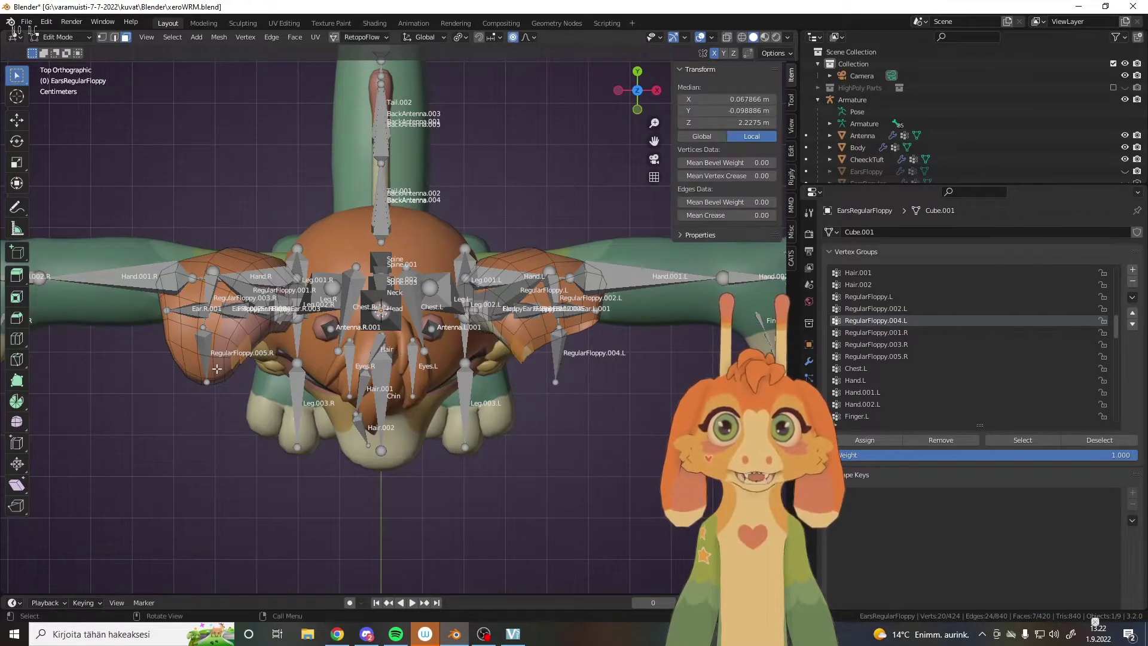
pyautogui.keyDown('alt'); pyautogui.click(227, 351); pyautogui.keyUp('alt')
pyautogui.moveTo(252, 402); pyautogui.dragTo(383, 252, button='middle')
pyautogui.click(906, 332)
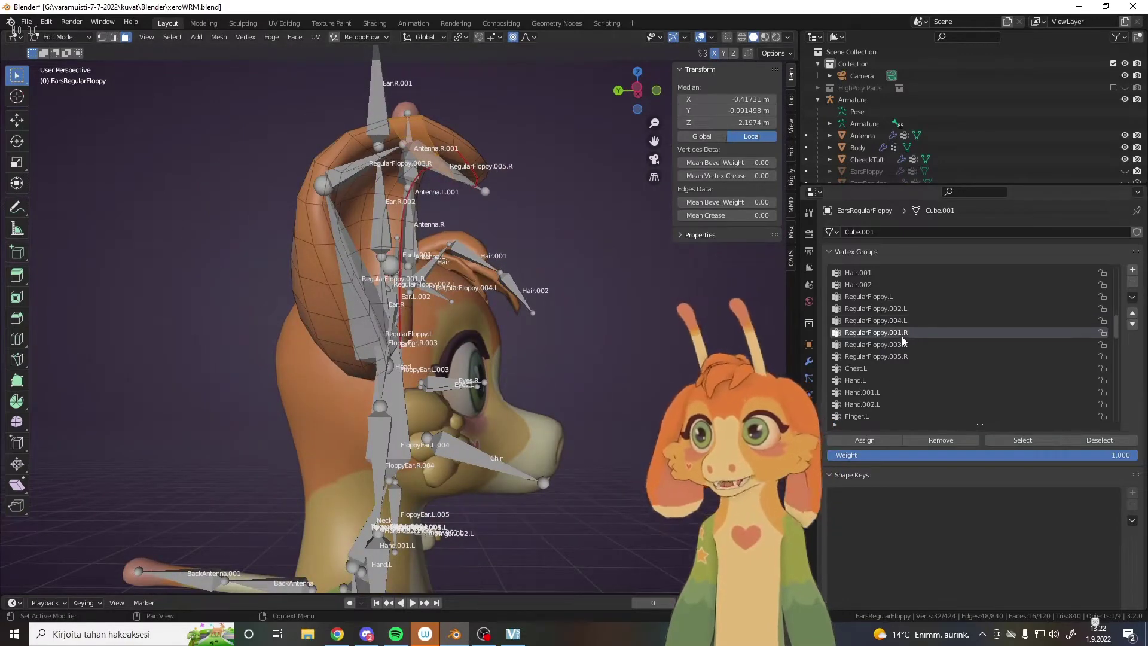
pyautogui.click(923, 357)
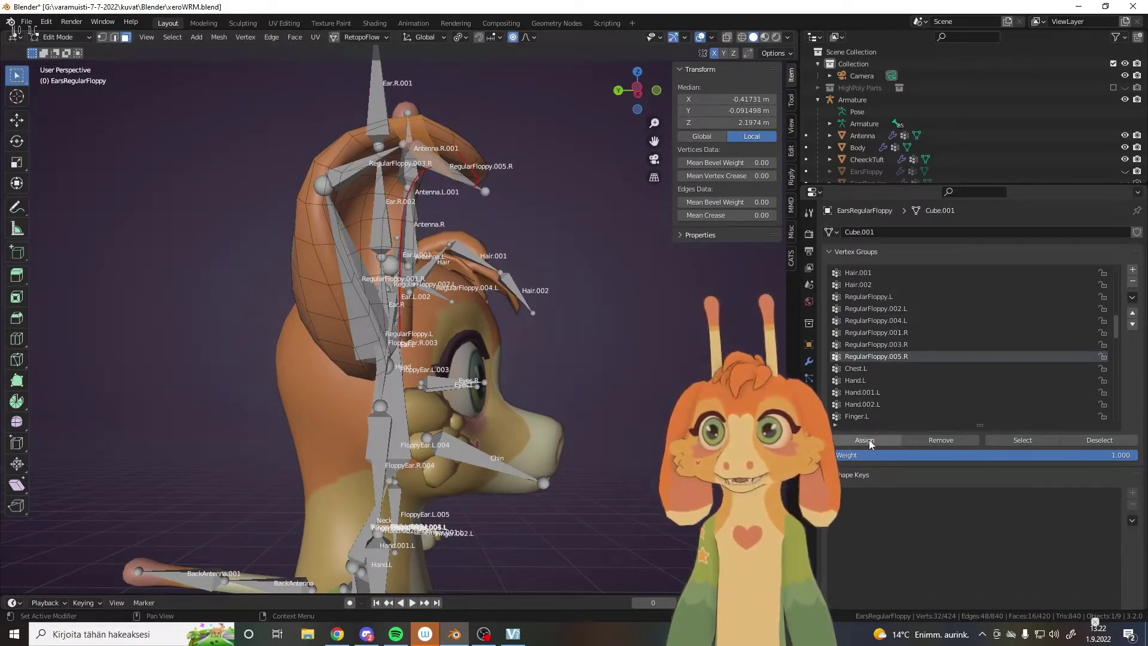
# Hide the right ear loop, assign the linked ear tip faces to RegularFloppy.005.R and hide them too
pyautogui.press('h')
pyautogui.press('l')
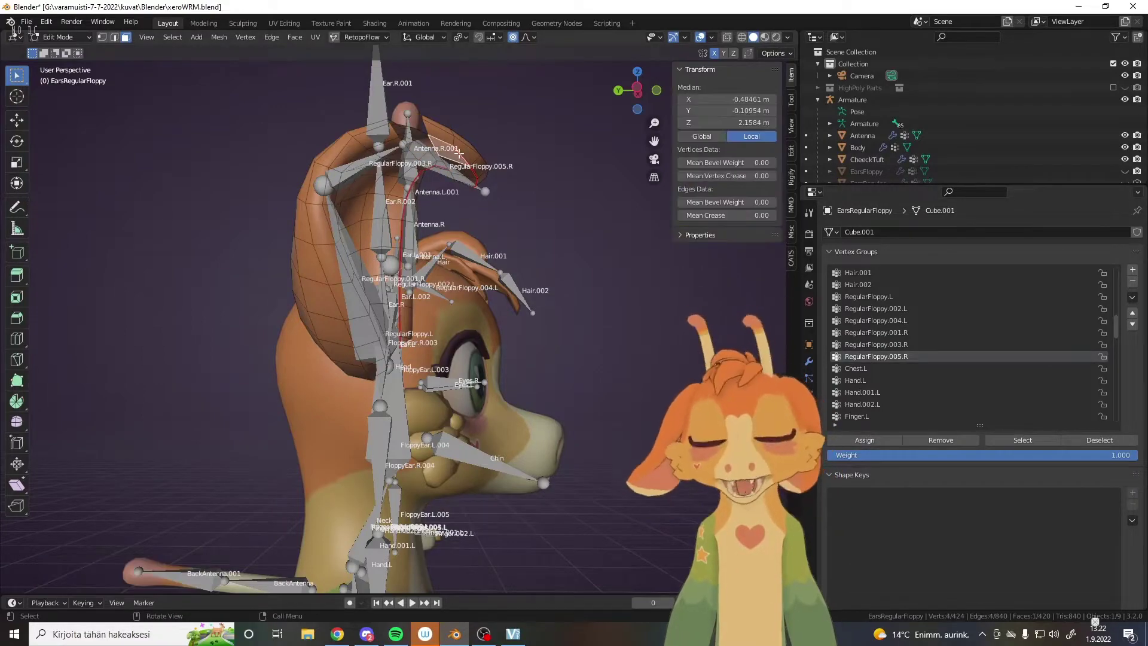
pyautogui.click(881, 445)
pyautogui.press('h')
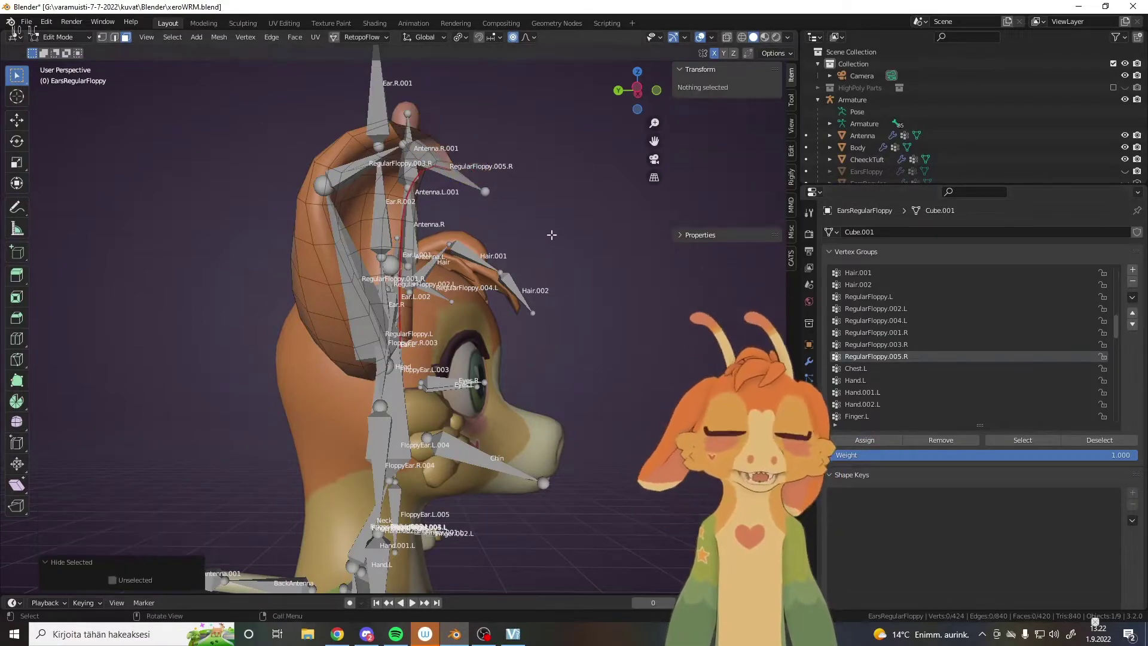
# Assign a face loop around the upper middle of the left ear to RegularFloppy.002.L, and hide it and the linked faces above
pyautogui.moveTo(562, 239); pyautogui.dragTo(512, 340, button='middle')
pyautogui.keyDown('alt'); pyautogui.click(613, 247); pyautogui.keyUp('alt')
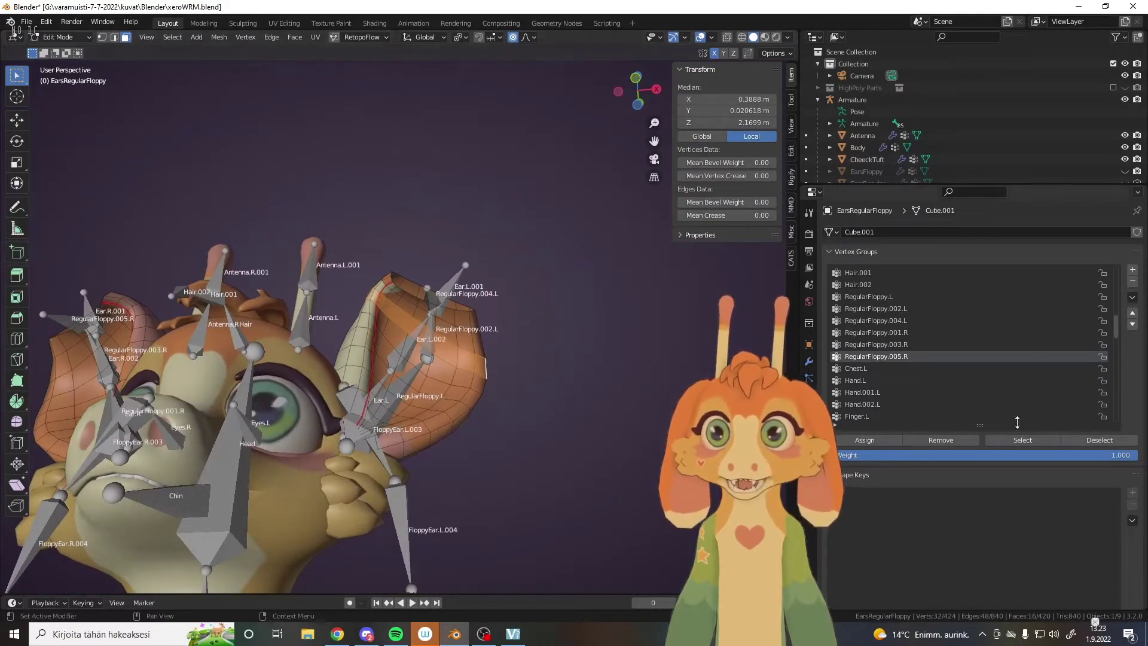
pyautogui.click(923, 322)
pyautogui.click(920, 309)
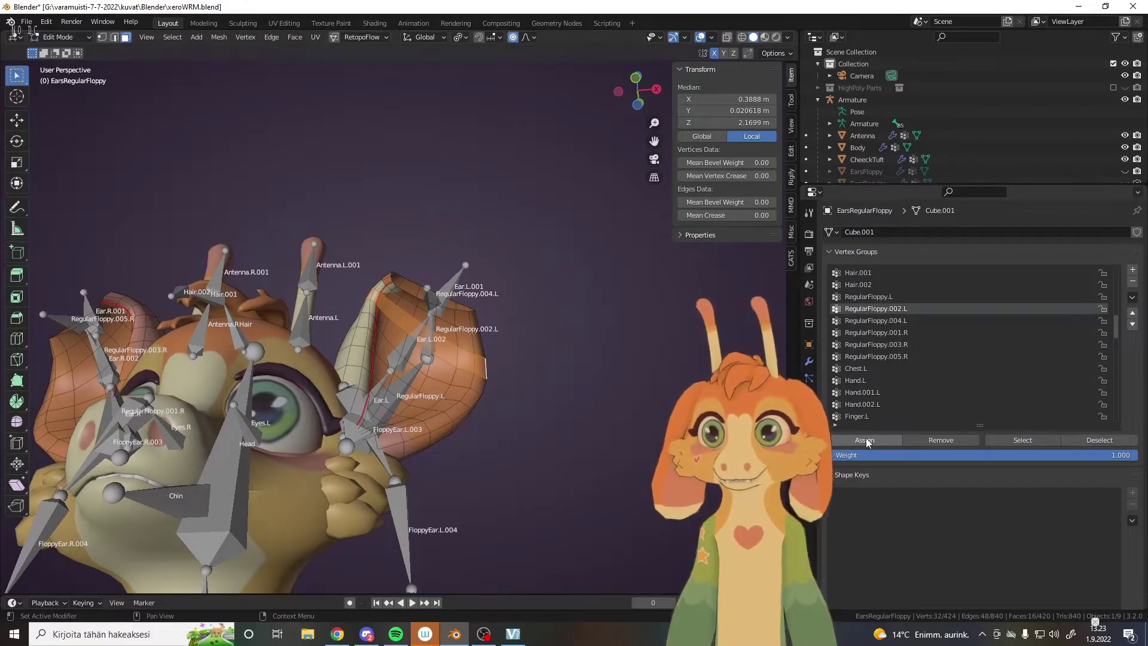
pyautogui.click(590, 383)
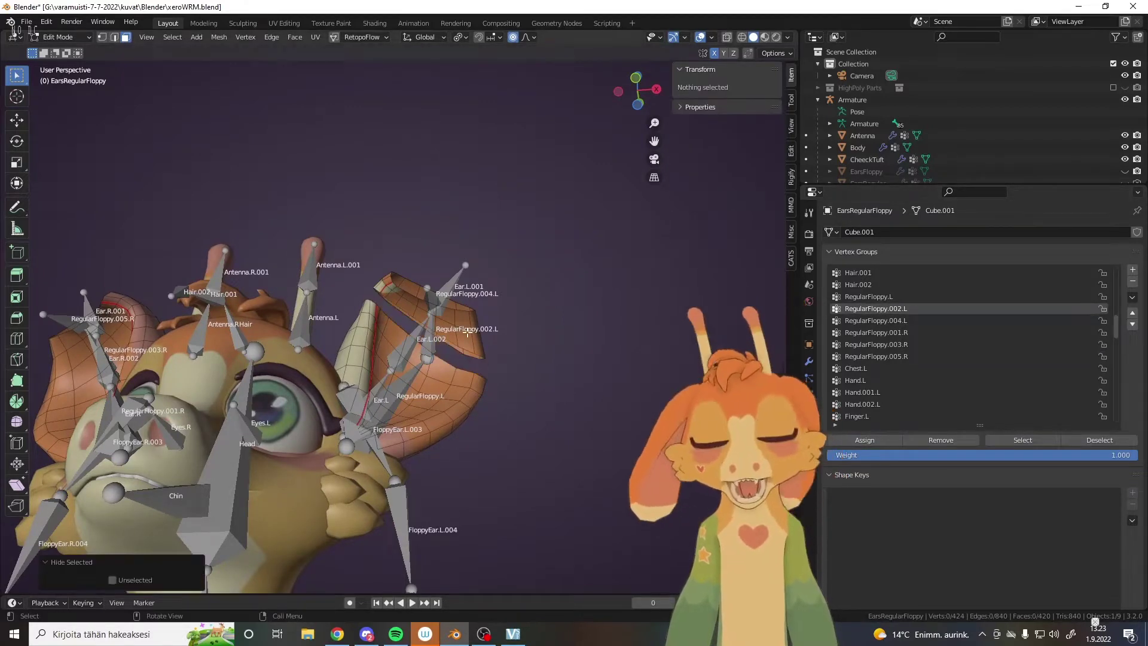
pyautogui.press('l')
pyautogui.press('h')
# Select the matching face loop around the upper middle of the right ear and assign it to RegularFloppy.003.R
pyautogui.moveTo(538, 364); pyautogui.dragTo(344, 422, button='middle')
pyautogui.keyDown('alt'); pyautogui.click(230, 298); pyautogui.keyUp('alt')
pyautogui.press('KP_1')
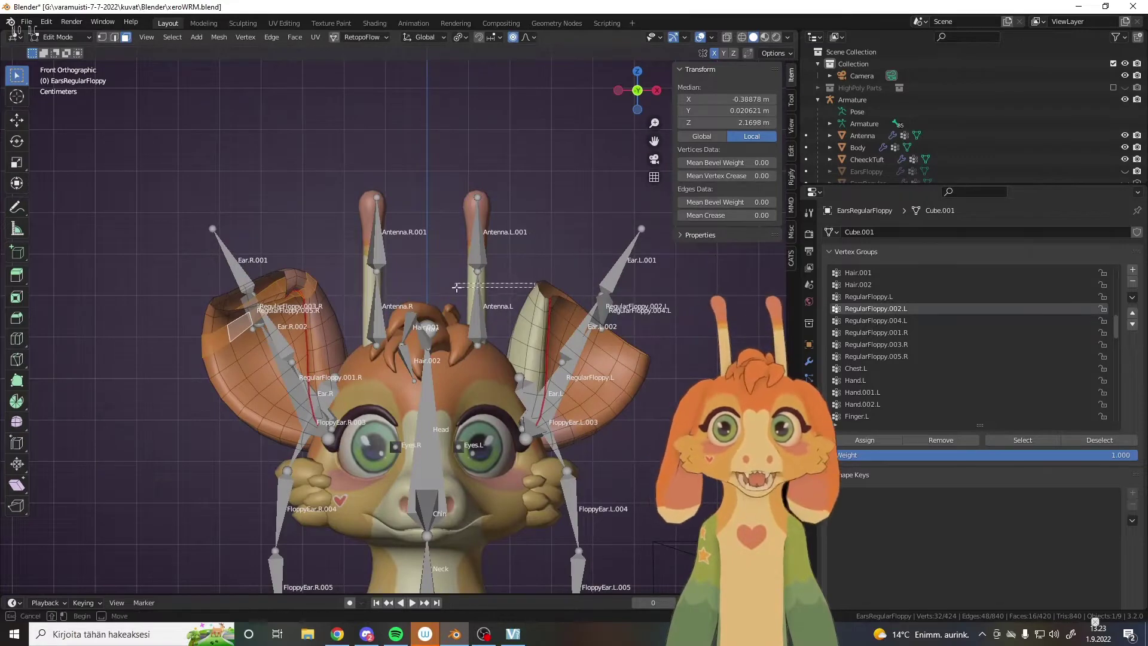
pyautogui.keyDown('alt'); pyautogui.click(302, 279); pyautogui.keyUp('alt')
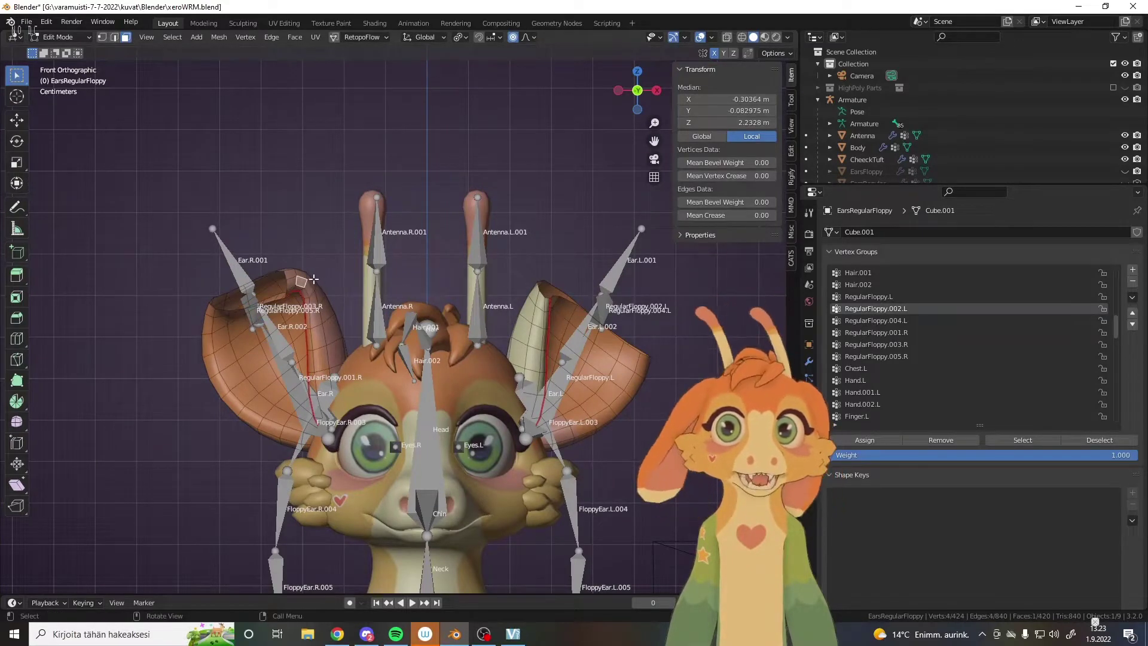
pyautogui.keyDown('alt'); pyautogui.click(318, 283); pyautogui.keyUp('alt')
pyautogui.moveTo(387, 349); pyautogui.dragTo(497, 312, button='middle')
pyautogui.click(921, 345)
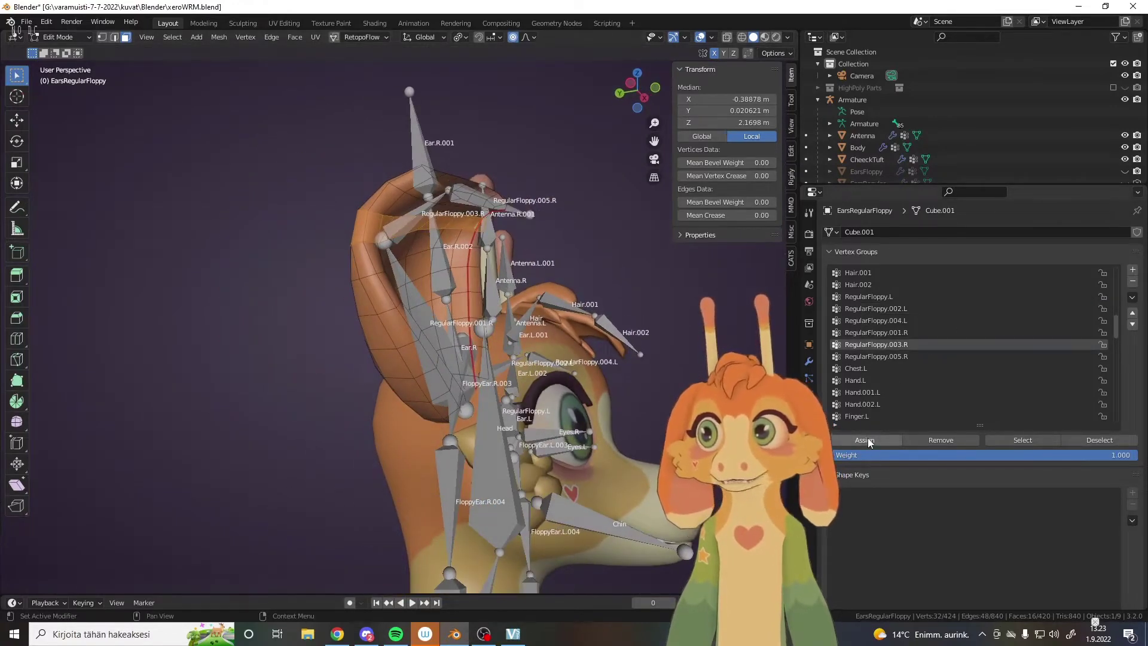
# Hide that right ear loop, assign the linked faces above it to RegularFloppy.003.R and hide them as well
pyautogui.press('h')
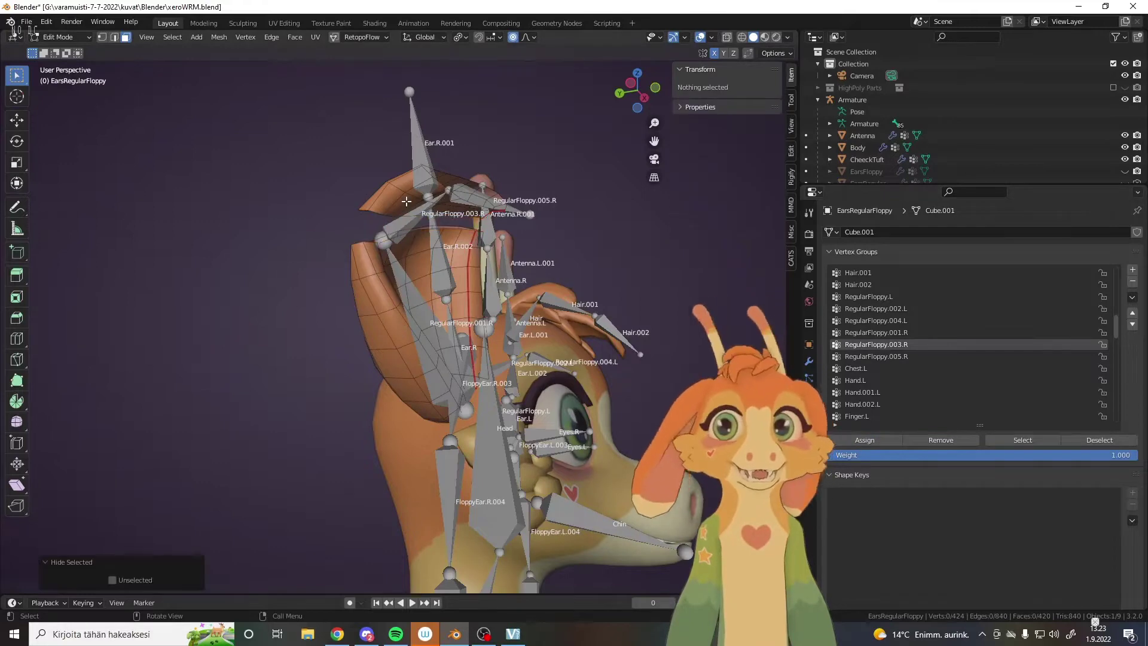
pyautogui.click(406, 202)
pyautogui.press('l')
pyautogui.click(852, 439)
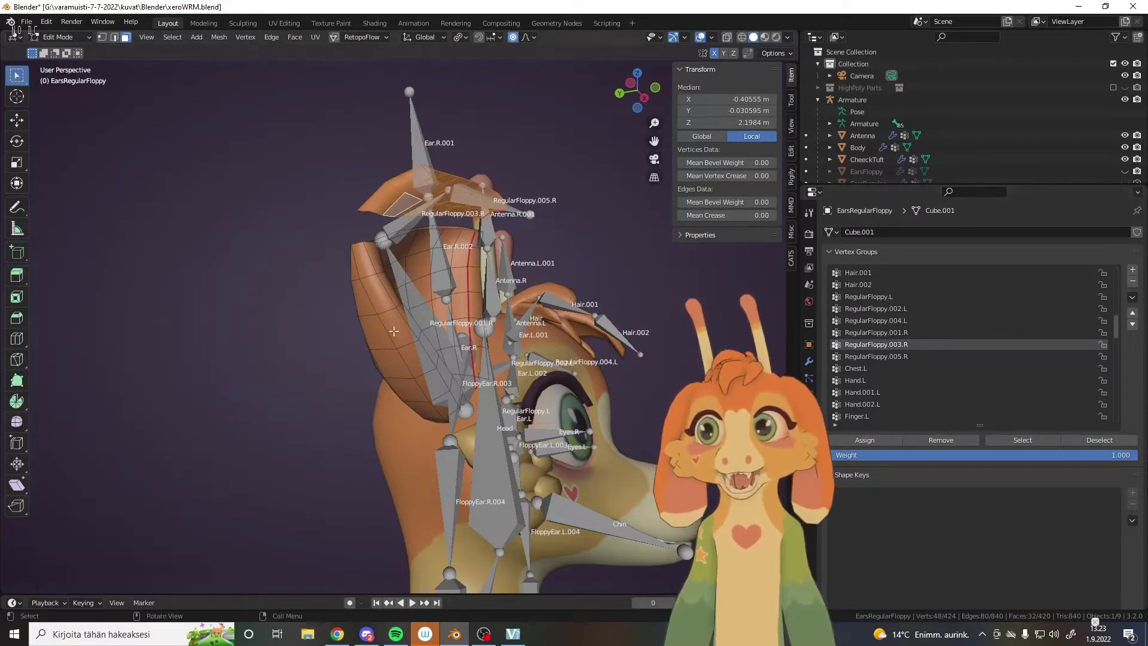
pyautogui.press('h')
# Assign a face loop around the lower part of the left ear to RegularFloppy.L, and hide it and the linked faces above
pyautogui.moveTo(353, 310); pyautogui.dragTo(664, 359, button='middle')
pyautogui.hotkey('alt', 'h')
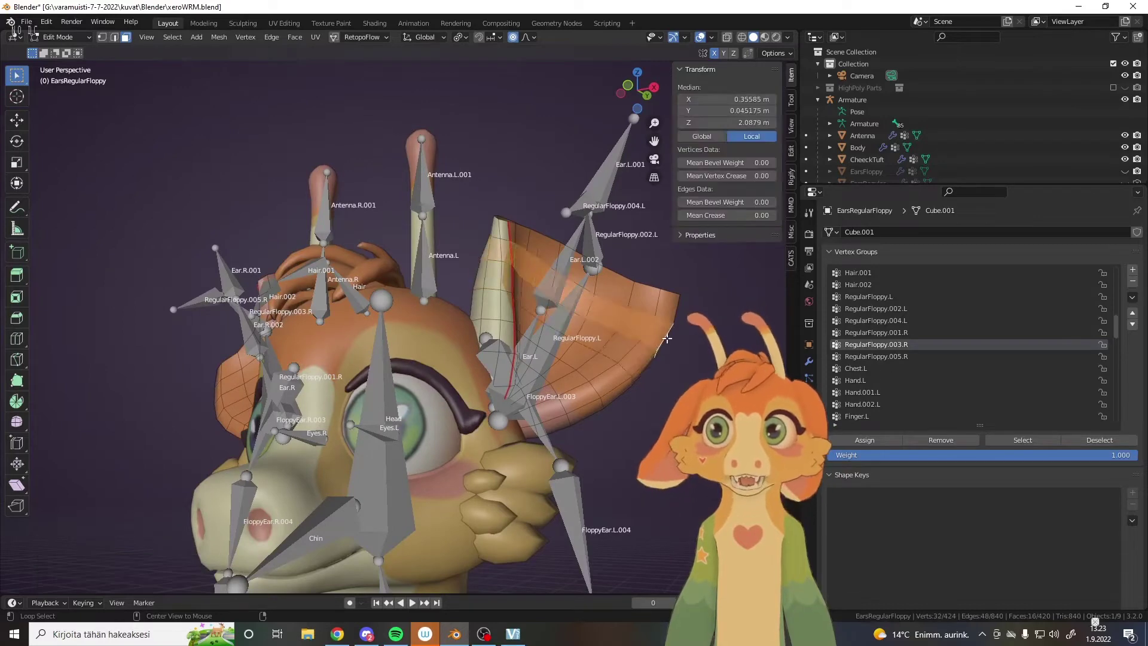
pyautogui.moveTo(645, 373); pyautogui.dragTo(455, 263, button='middle')
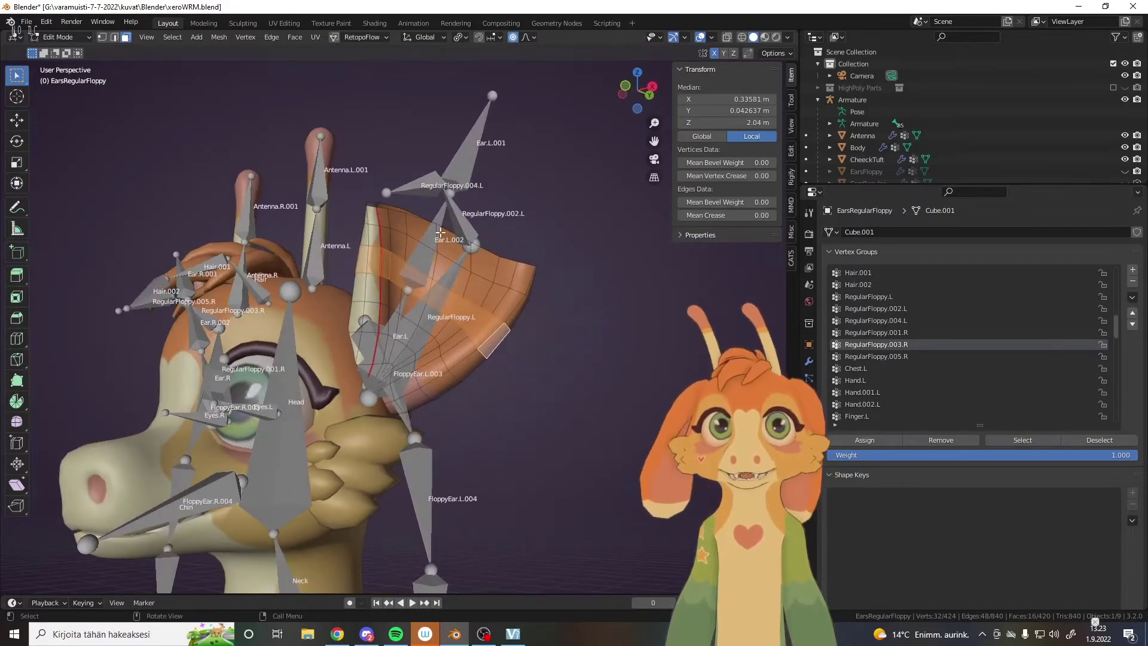
pyautogui.moveTo(496, 306); pyautogui.dragTo(526, 311, button='middle')
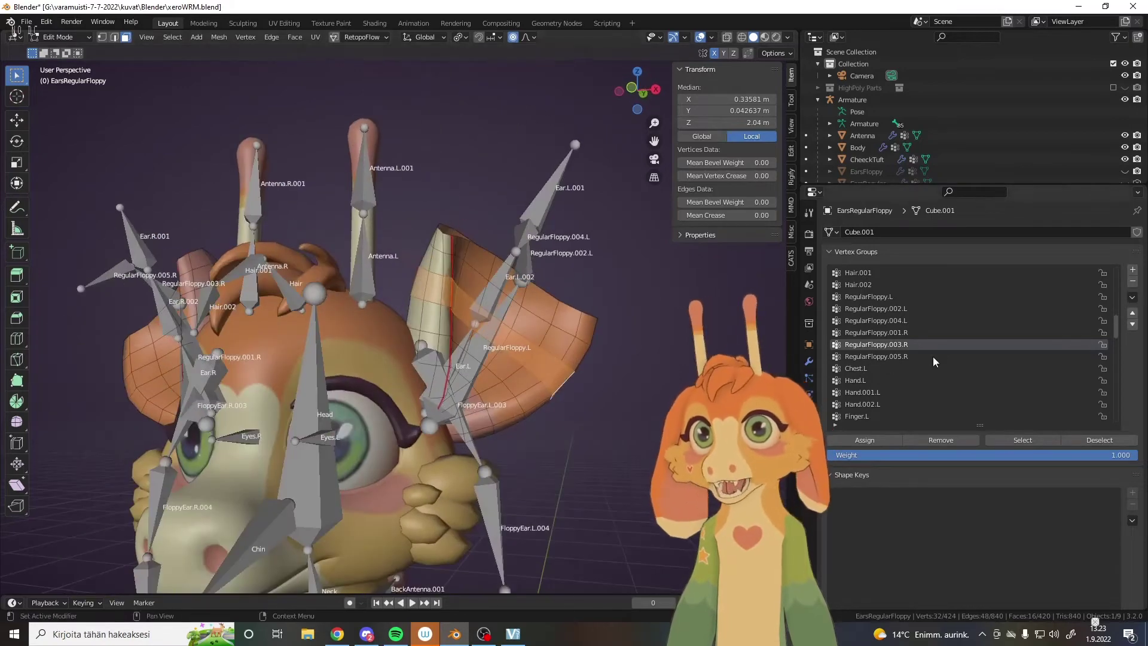
pyautogui.click(899, 296)
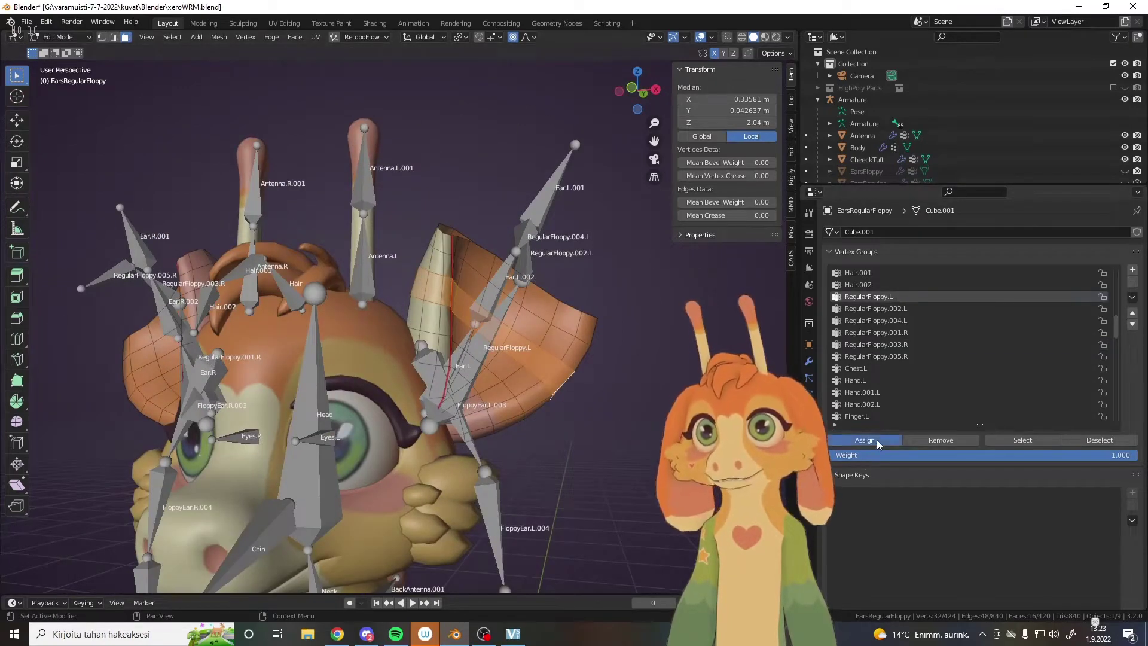
pyautogui.hotkey('ctrl', 'l')
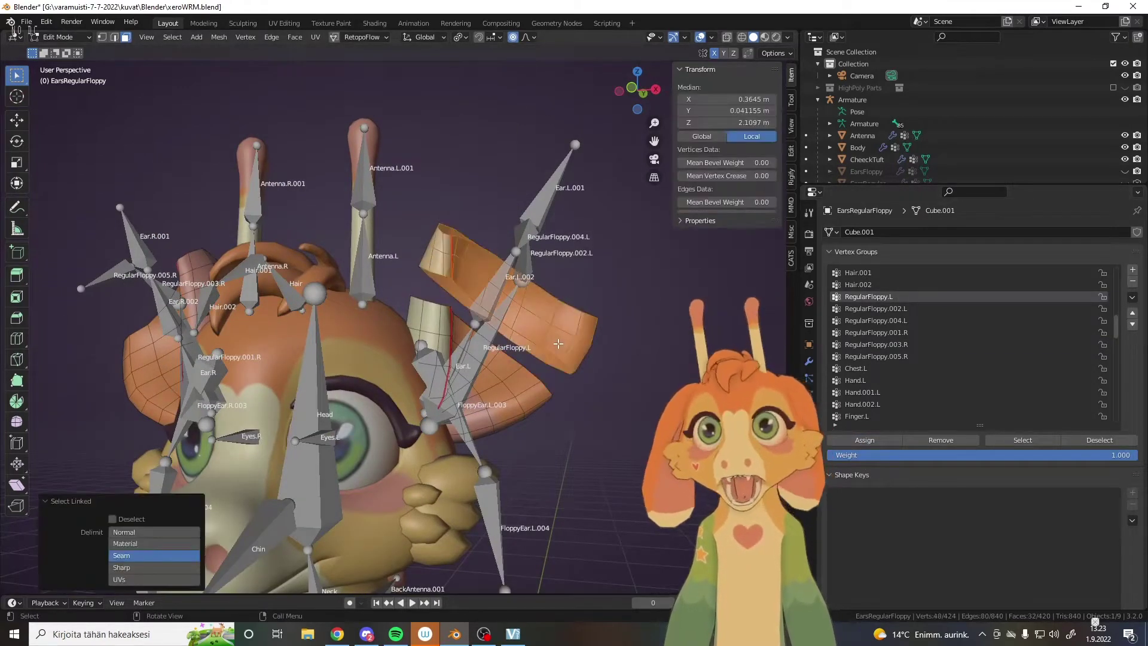
pyautogui.press('h')
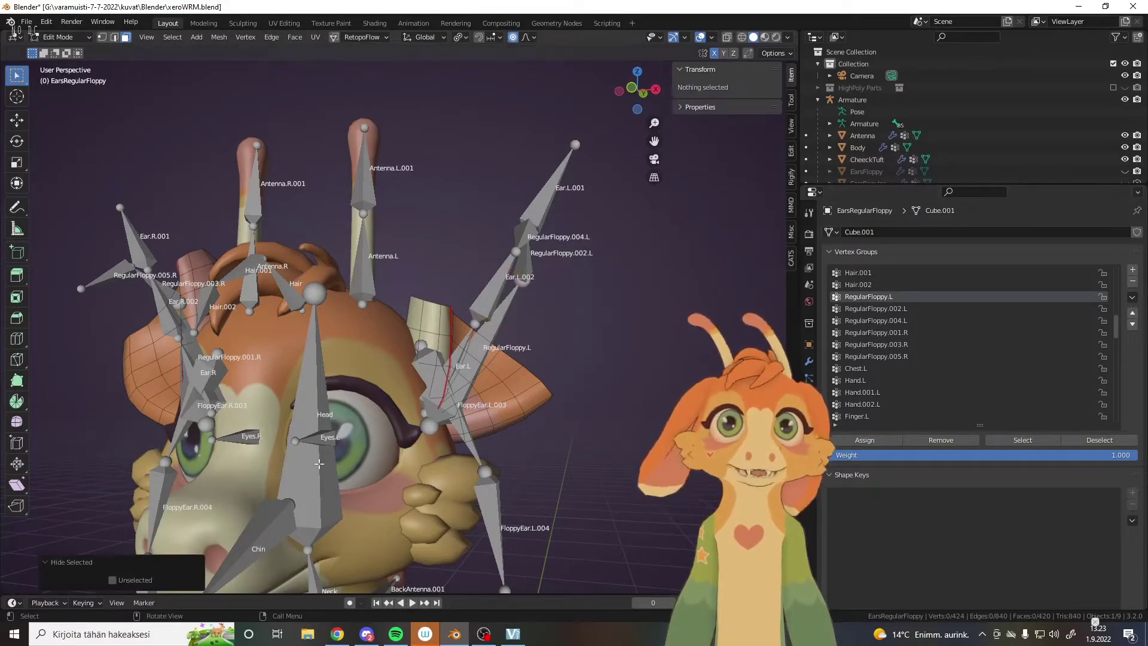
# Select the matching face loop around the lower part of the right ear
pyautogui.press('KP_1')
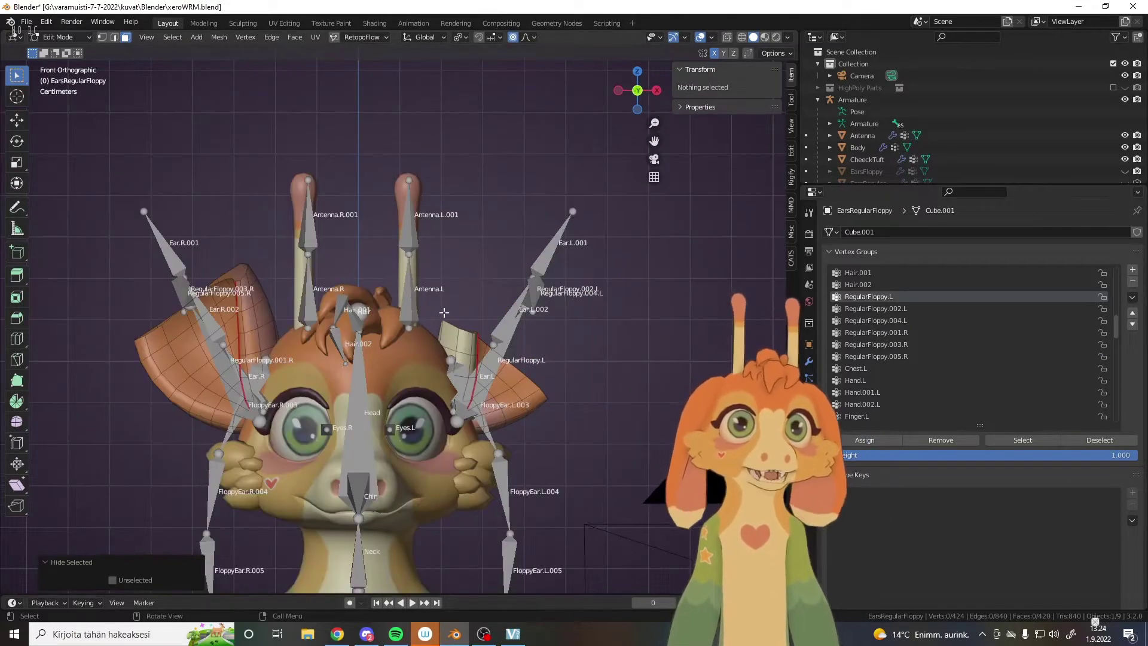
pyautogui.moveTo(452, 317); pyautogui.dragTo(261, 319)
pyautogui.keyDown('alt'); pyautogui.click(262, 319); pyautogui.keyUp('alt')
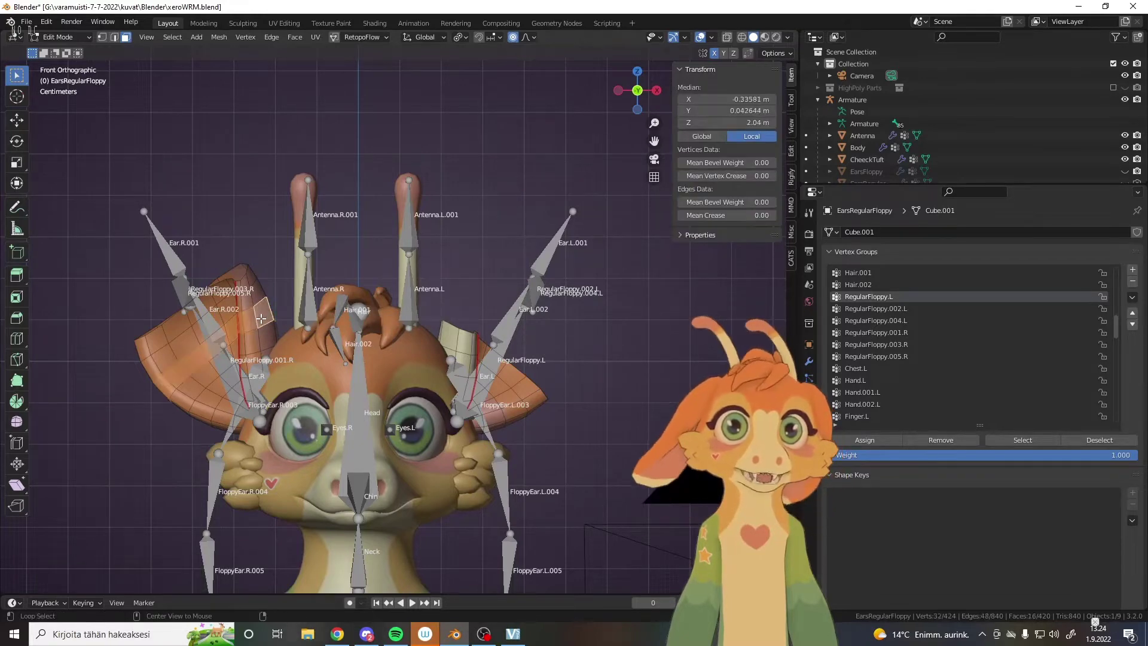
pyautogui.moveTo(271, 311); pyautogui.dragTo(380, 333, button='middle')
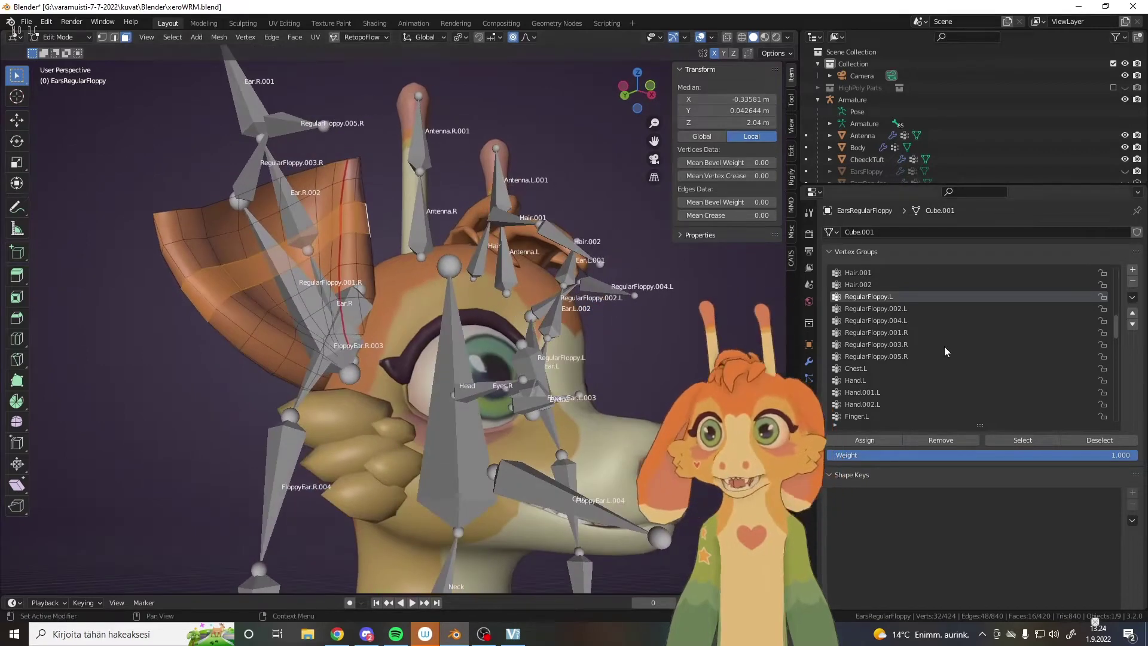
# Assign the selected lower loop of the right ear and the linked faces above it to RegularFloppy.001.R, hiding each part
pyautogui.click(923, 332)
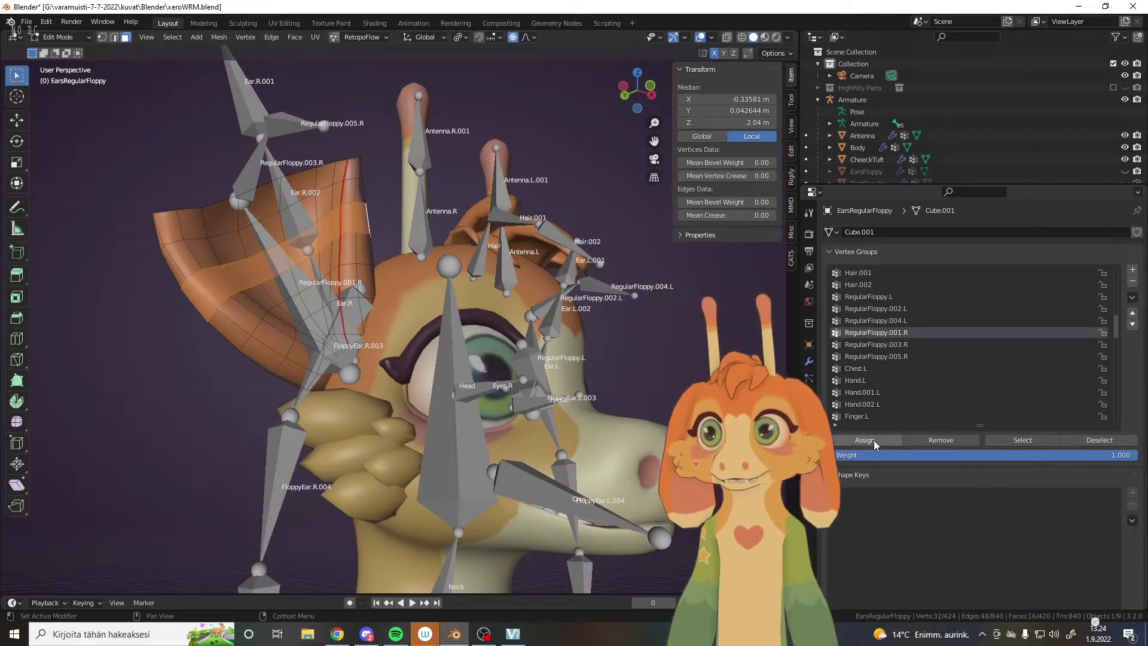
pyautogui.press('h')
pyautogui.press('l')
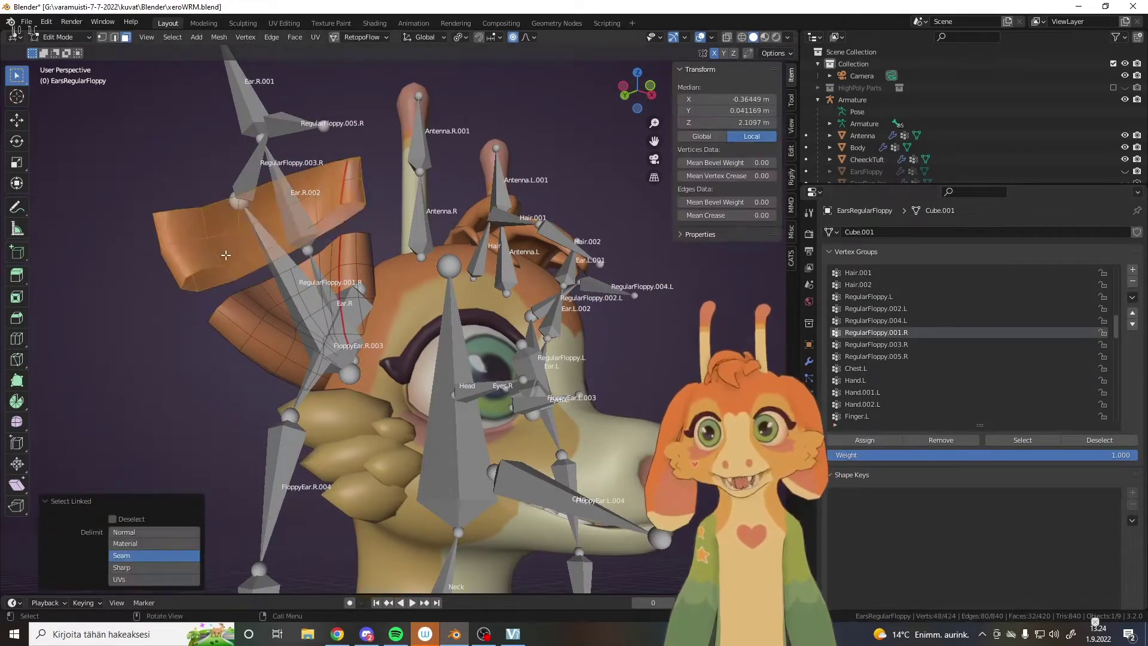
pyautogui.click(863, 443)
pyautogui.press('h')
# Select the remaining linked base faces of both ears and assign them to the Head vertex group
pyautogui.moveTo(155, 400); pyautogui.dragTo(96, 439, button='middle')
pyautogui.scroll(-2, 520, 440)
pyautogui.moveTo(522, 430); pyautogui.dragTo(518, 446, button='middle')
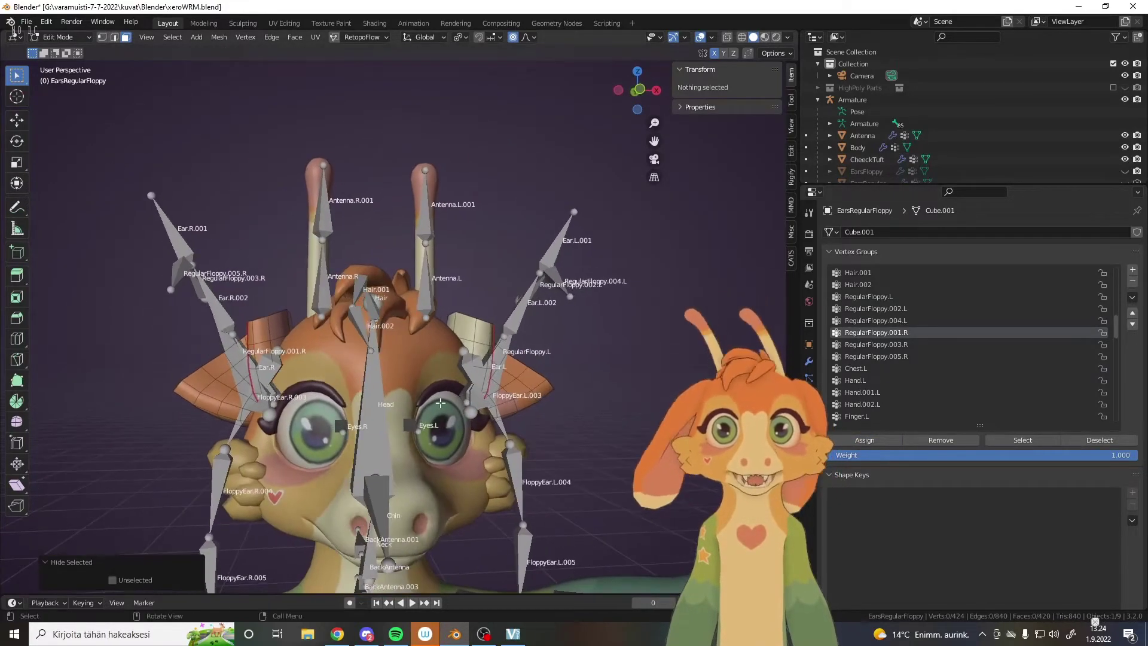
pyautogui.press('KP_1')
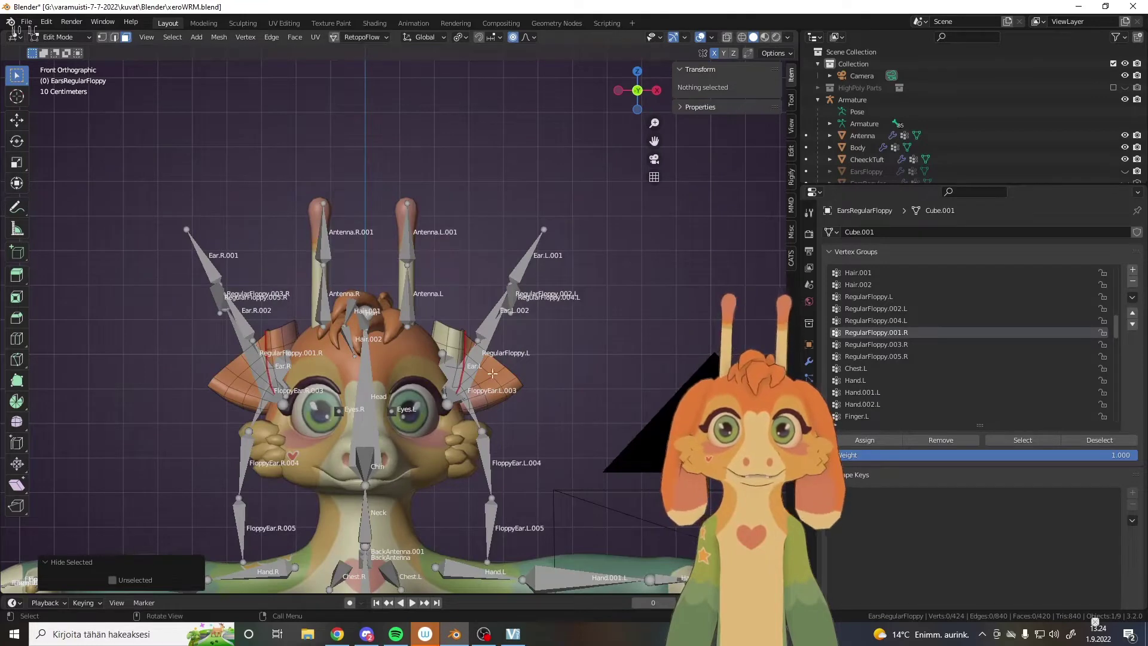
pyautogui.press('l')
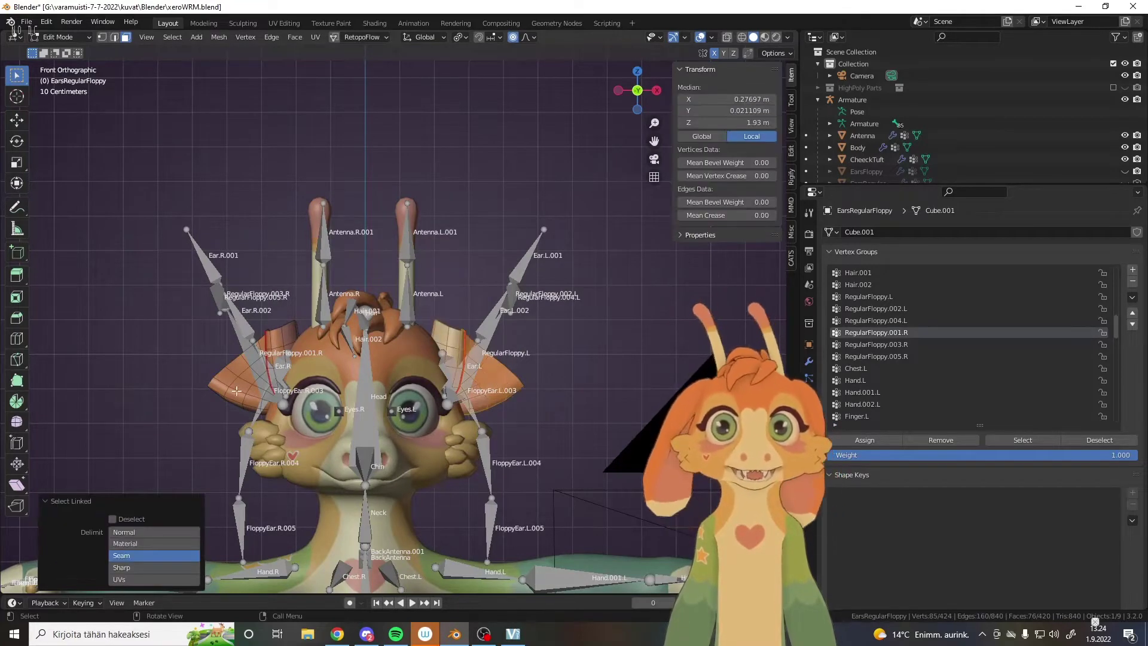
pyautogui.press('l')
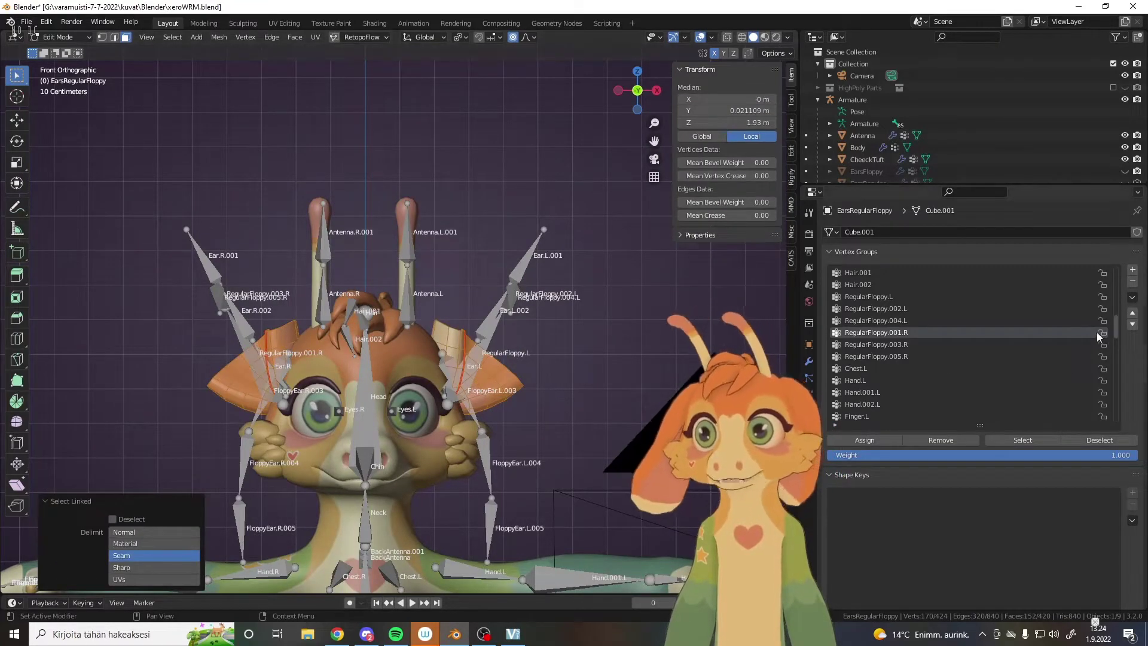
pyautogui.moveTo(1116, 329); pyautogui.dragTo(1116, 277)
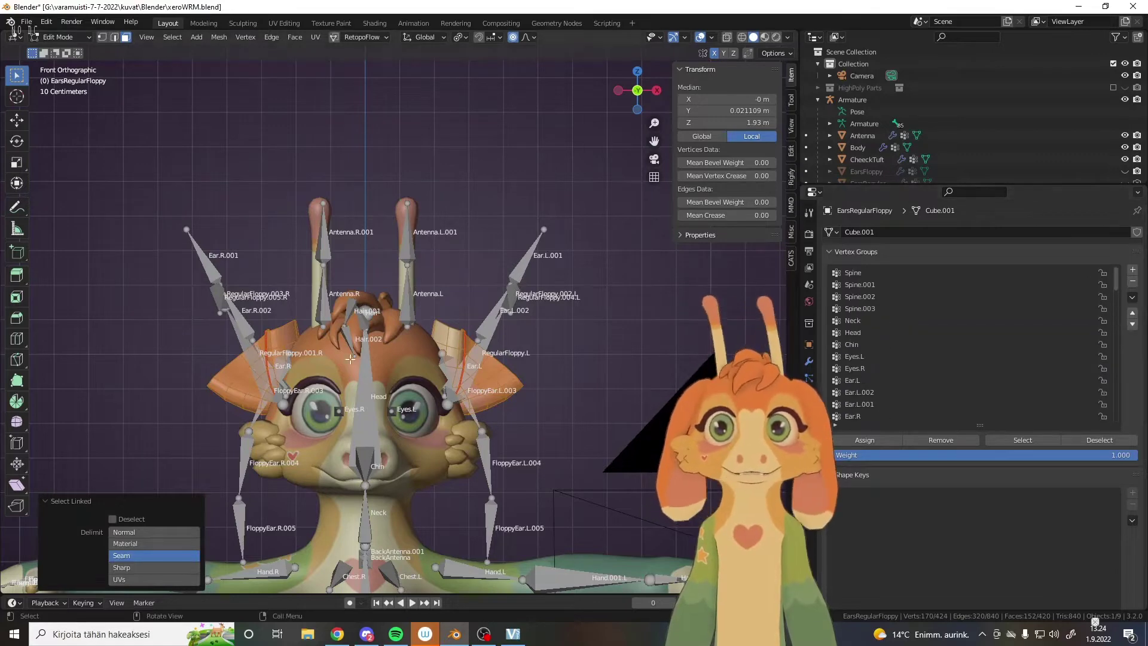
pyautogui.click(893, 333)
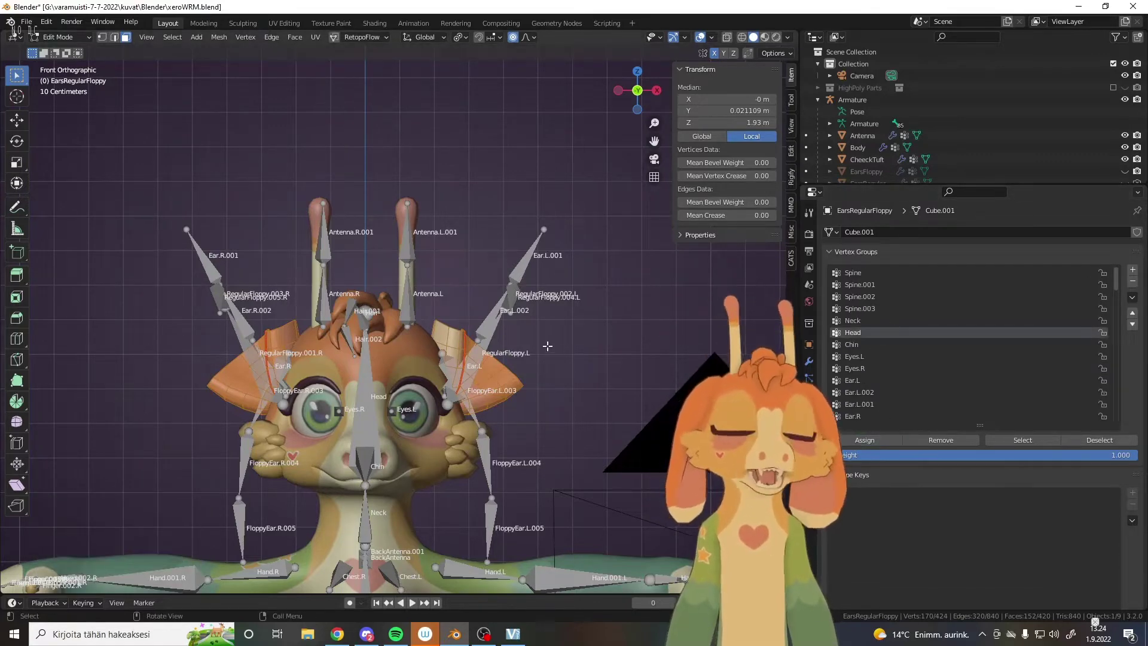
# Reveal all hidden ear faces, clear the selection and return to Object Mode
pyautogui.hotkey('alt', 'h')
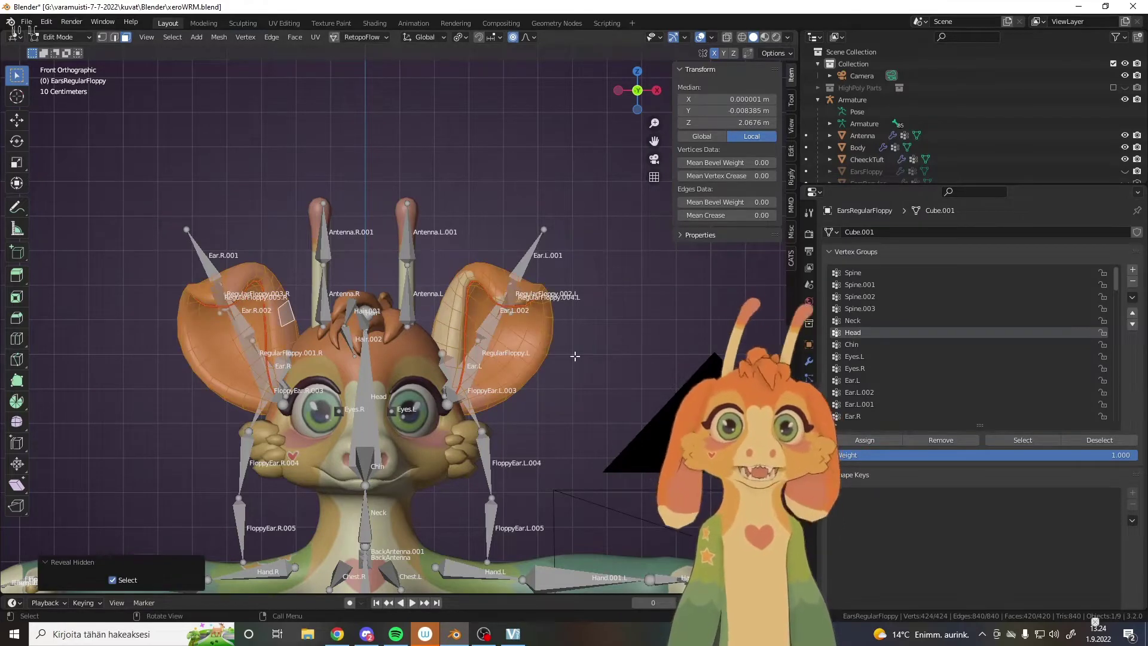
pyautogui.hotkey('alt', 'a')
pyautogui.moveTo(588, 374); pyautogui.dragTo(390, 473, button='middle')
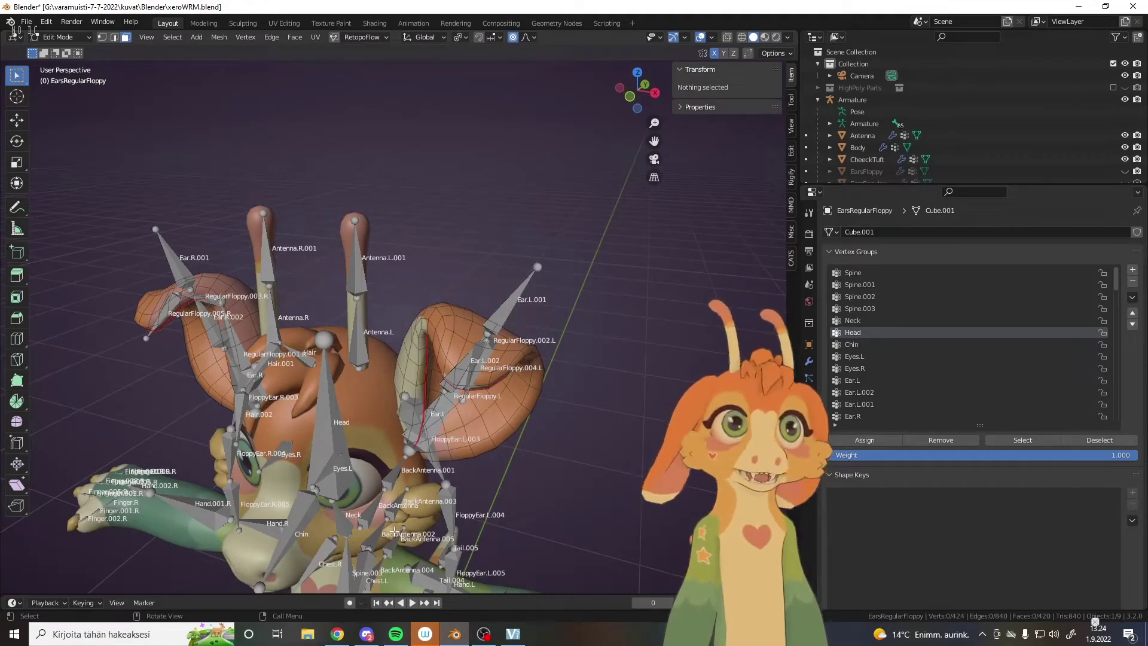
pyautogui.moveTo(395, 530); pyautogui.dragTo(365, 415, button='middle')
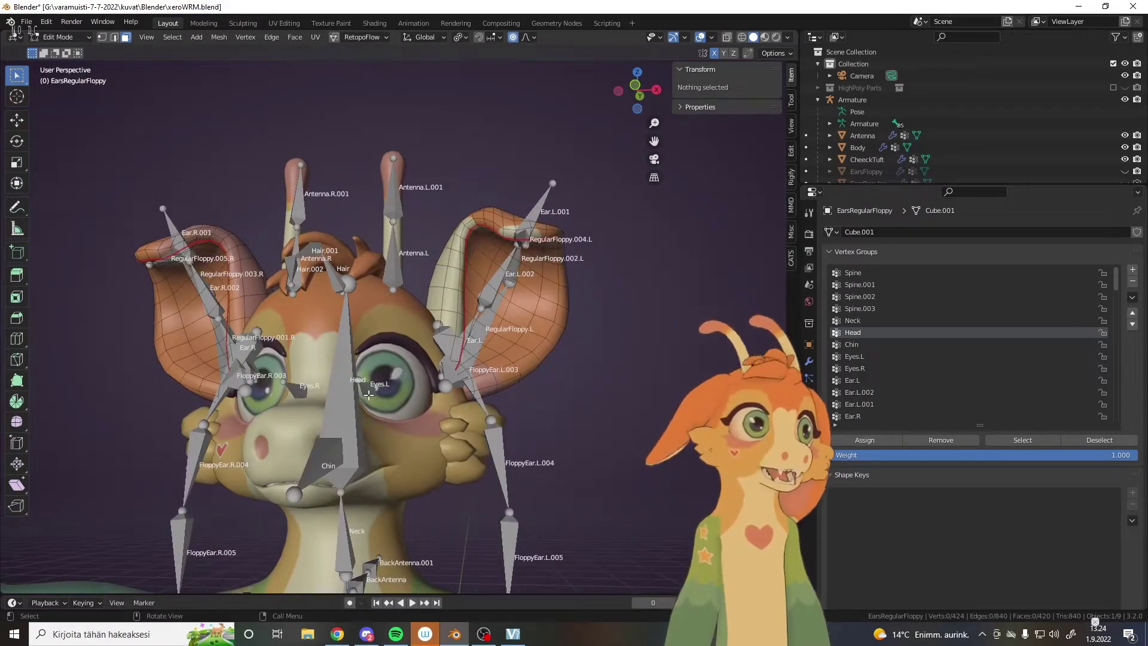
pyautogui.click(67, 37)
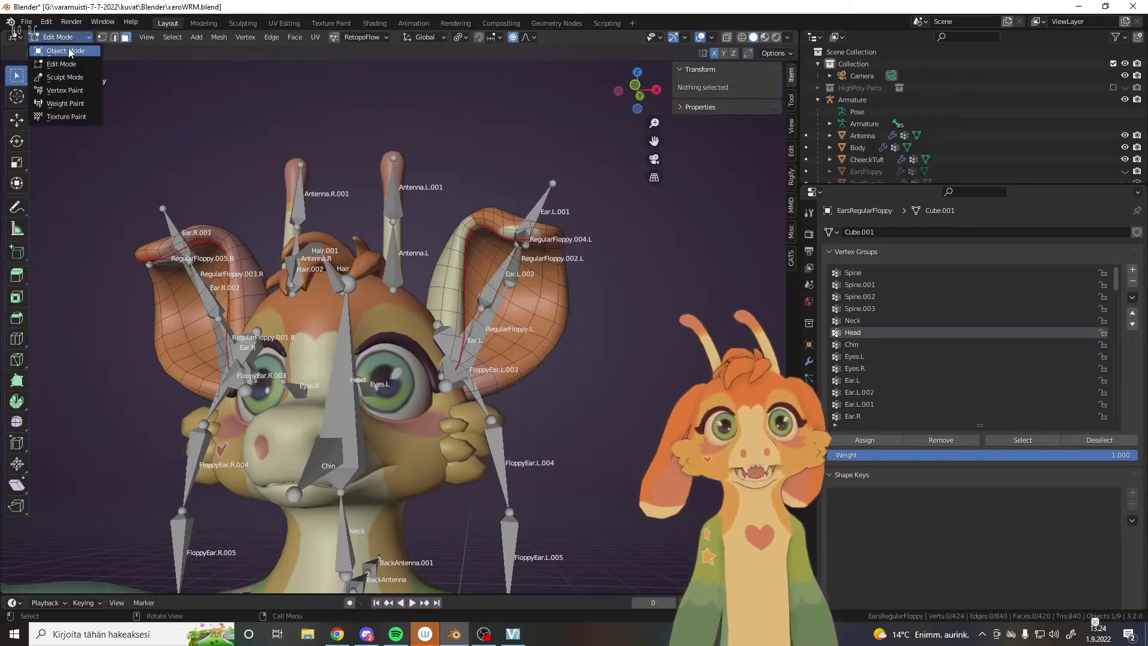
pyautogui.click(67, 51)
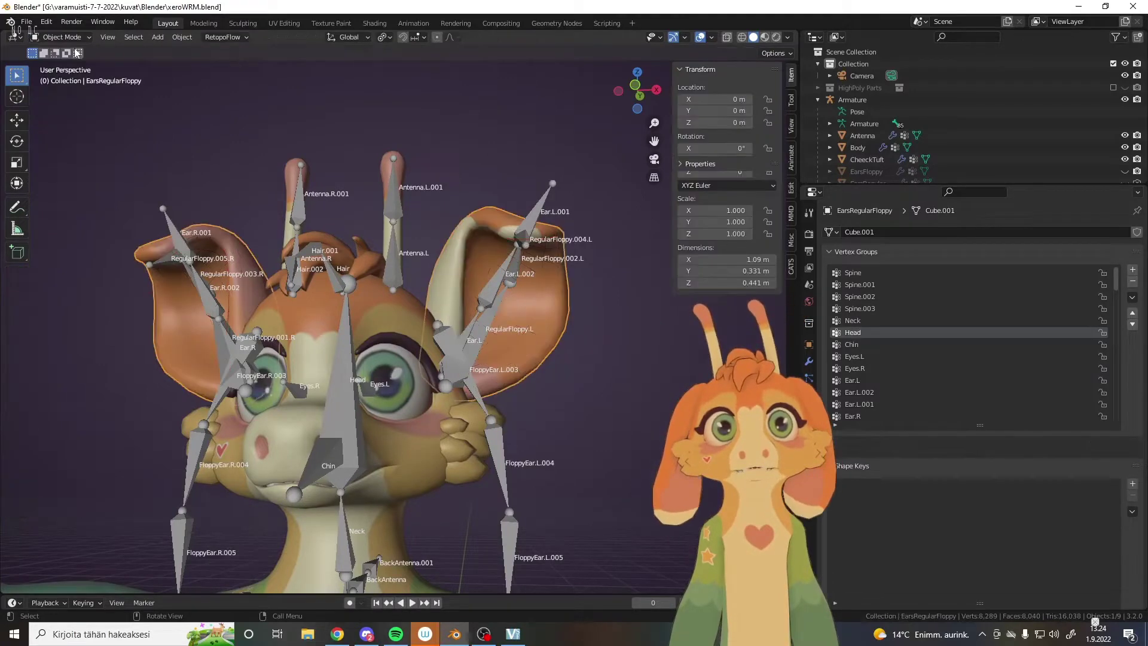
pyautogui.click(477, 341)
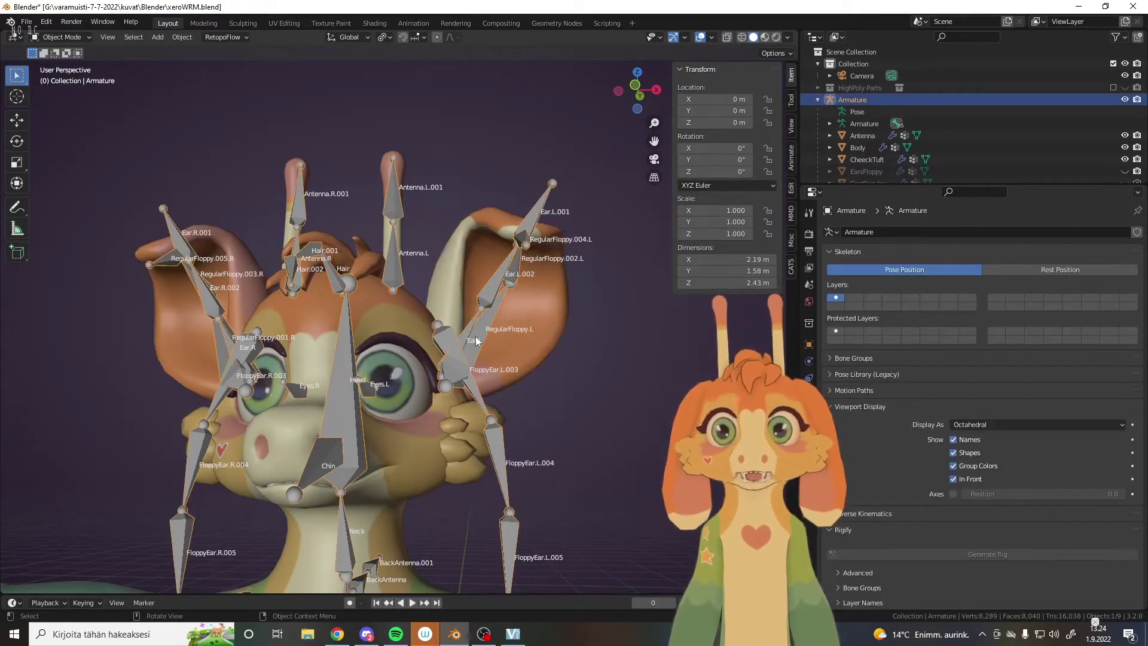
pyautogui.click(537, 315)
pyautogui.click(63, 37)
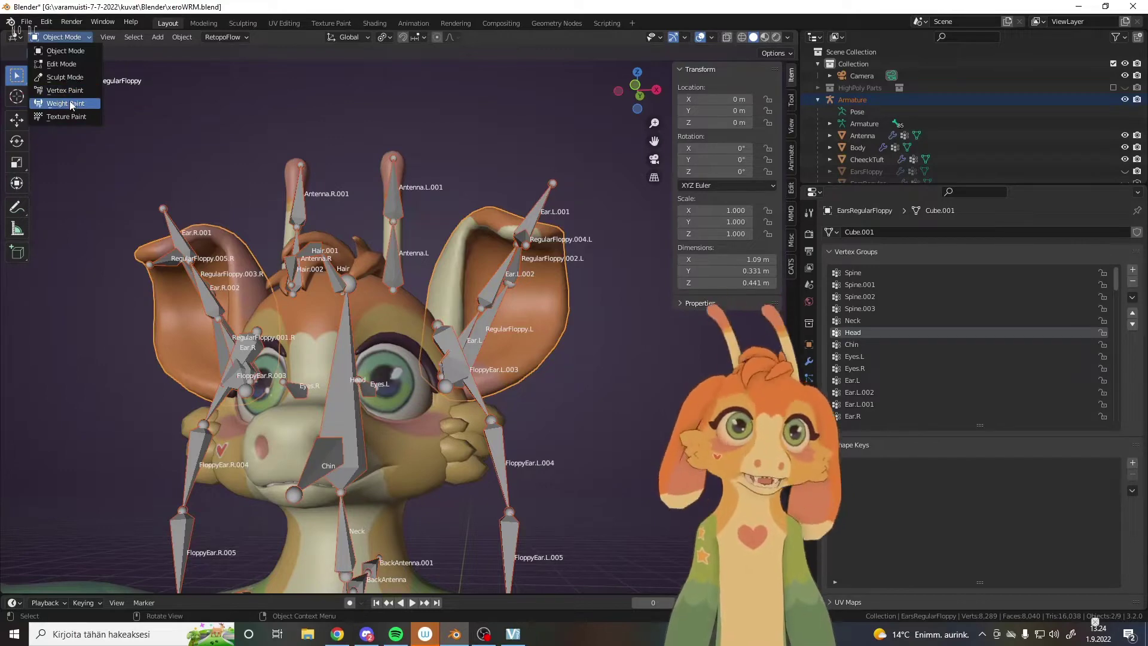
pyautogui.click(577, 299)
pyautogui.click(499, 325)
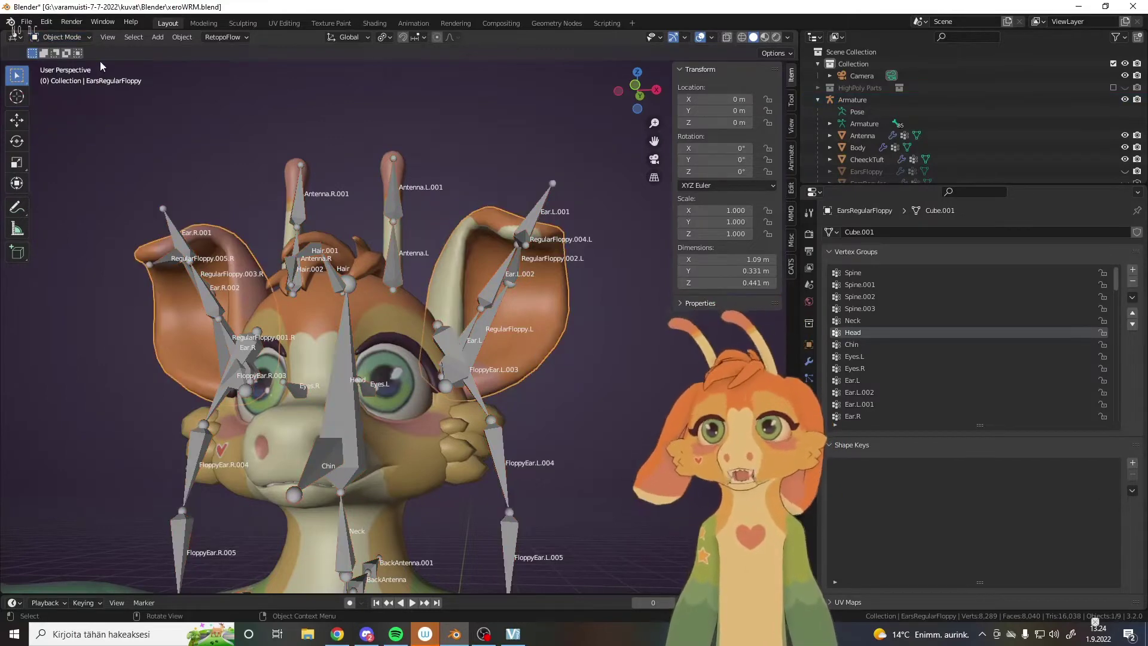
pyautogui.click(57, 38)
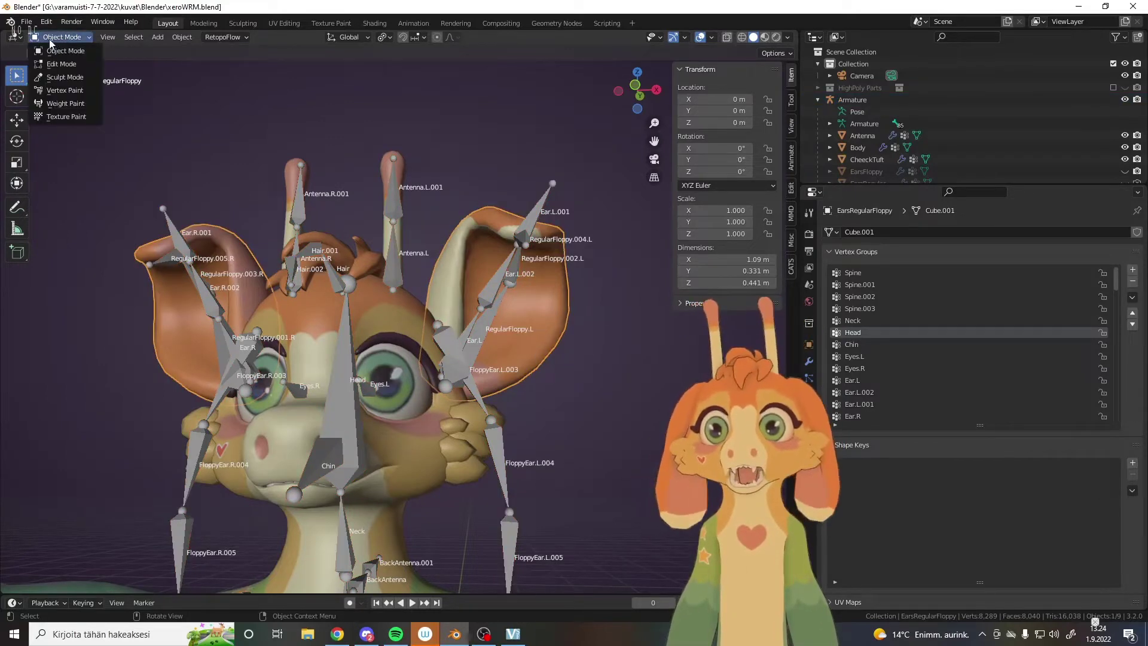
pyautogui.click(63, 104)
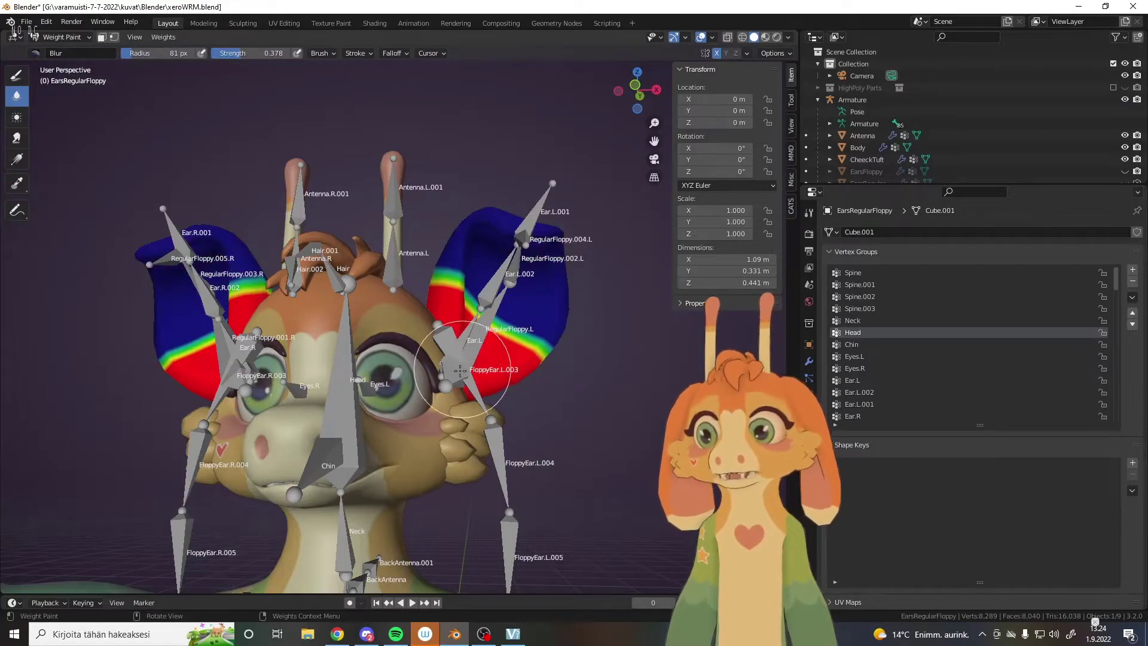
pyautogui.moveTo(586, 387); pyautogui.dragTo(604, 479, button='middle')
pyautogui.click(43, 41)
pyautogui.click(60, 51)
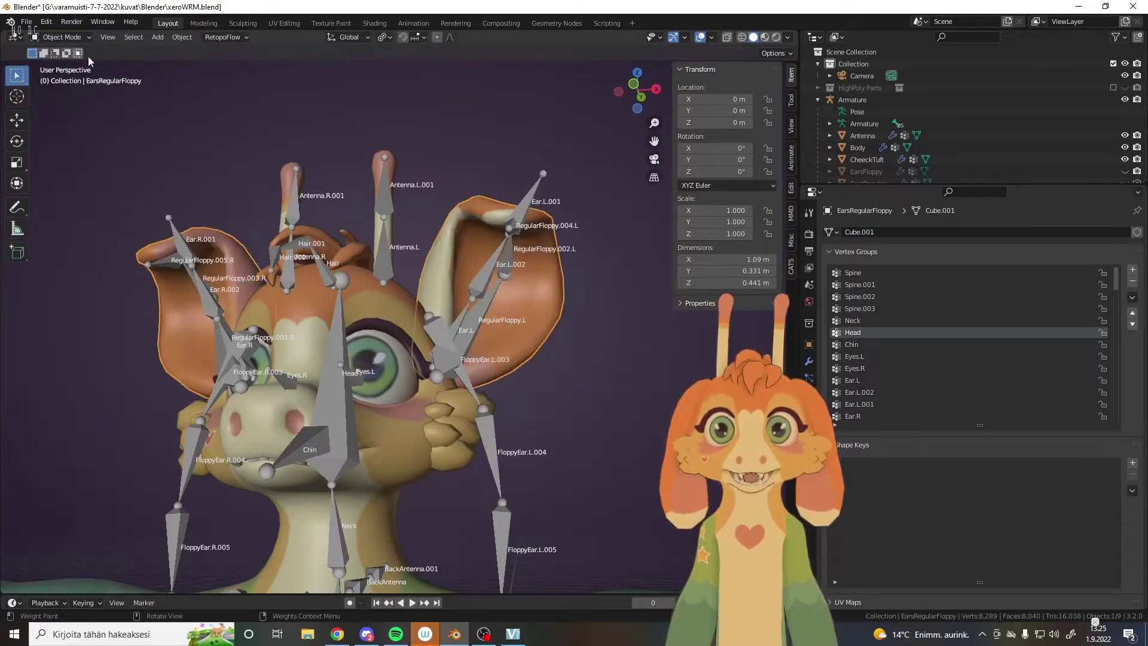
# Select the armature together with the floppy ears mesh, ears active, and switch to Weight Paint mode
pyautogui.click(477, 330)
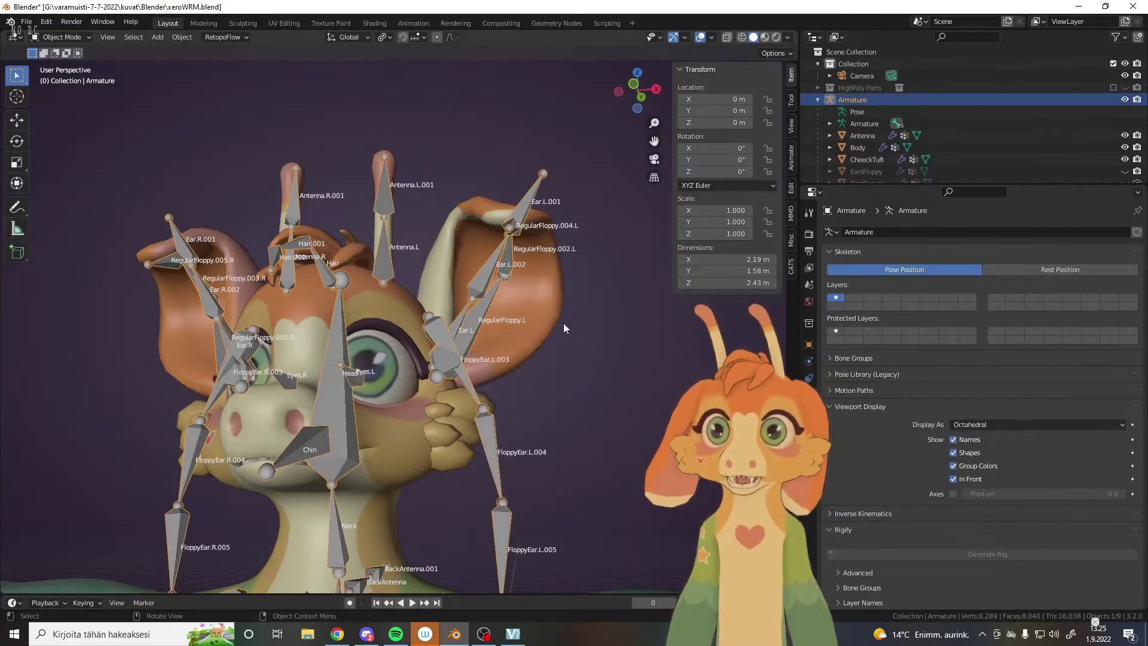
pyautogui.click(537, 303)
pyautogui.click(60, 36)
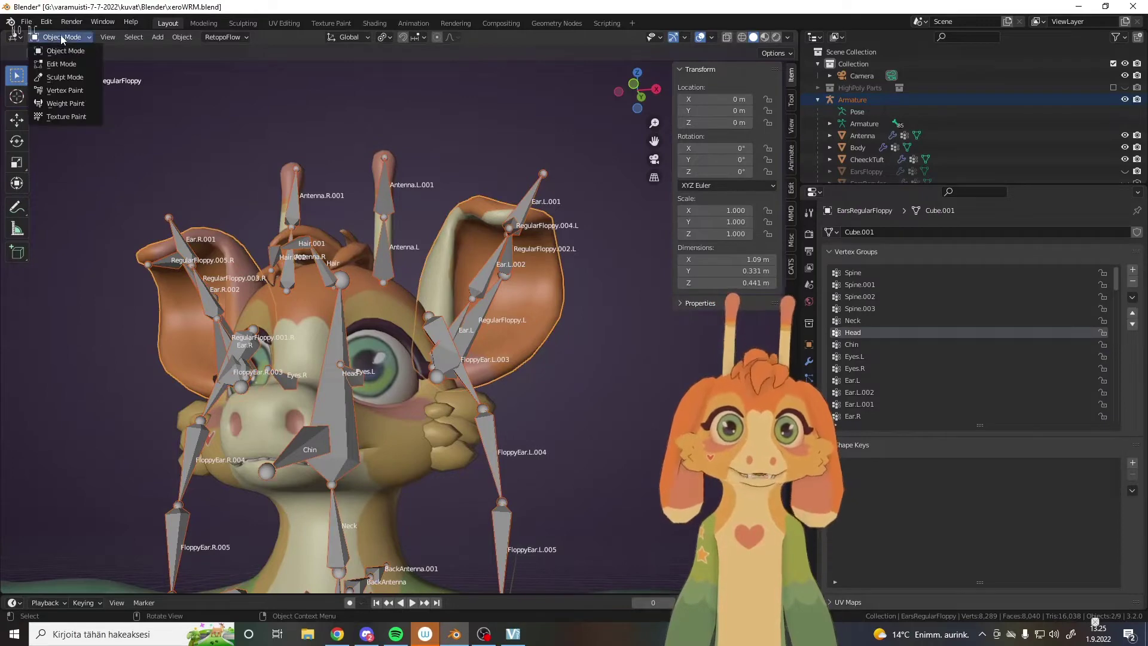
pyautogui.click(82, 103)
# Examine the weights of the RegularFloppy bones on both ears by selecting one bone after another
pyautogui.moveTo(499, 377)
pyautogui.mouseDown(button='middle')
pyautogui.moveTo(491, 386)
pyautogui.moveTo(525, 396)
pyautogui.moveTo(508, 359)
pyautogui.mouseUp(button='middle')
pyautogui.keyDown('ctrl'); pyautogui.click(470, 365); pyautogui.keyUp('ctrl')
pyautogui.keyDown('ctrl'); pyautogui.click(503, 269); pyautogui.keyUp('ctrl')
pyautogui.keyDown('ctrl'); pyautogui.click(508, 246); pyautogui.keyUp('ctrl')
pyautogui.moveTo(508, 245); pyautogui.dragTo(311, 365, button='middle')
pyautogui.keyDown('ctrl'); pyautogui.click(400, 359); pyautogui.keyUp('ctrl')
pyautogui.keyDown('ctrl'); pyautogui.click(300, 366); pyautogui.keyUp('ctrl')
pyautogui.keyDown('ctrl'); pyautogui.click(247, 269); pyautogui.keyUp('ctrl')
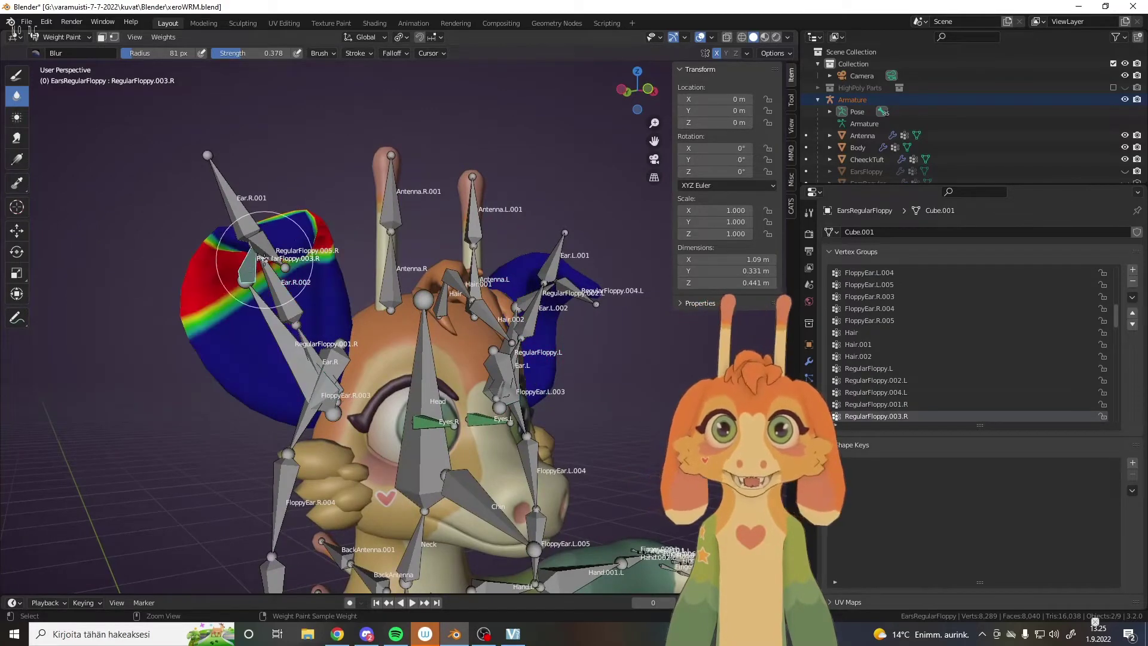
pyautogui.keyDown('ctrl'); pyautogui.click(250, 263); pyautogui.keyUp('ctrl')
pyautogui.moveTo(250, 263); pyautogui.dragTo(498, 439, button='middle')
pyautogui.keyDown('ctrl'); pyautogui.click(486, 348); pyautogui.keyUp('ctrl')
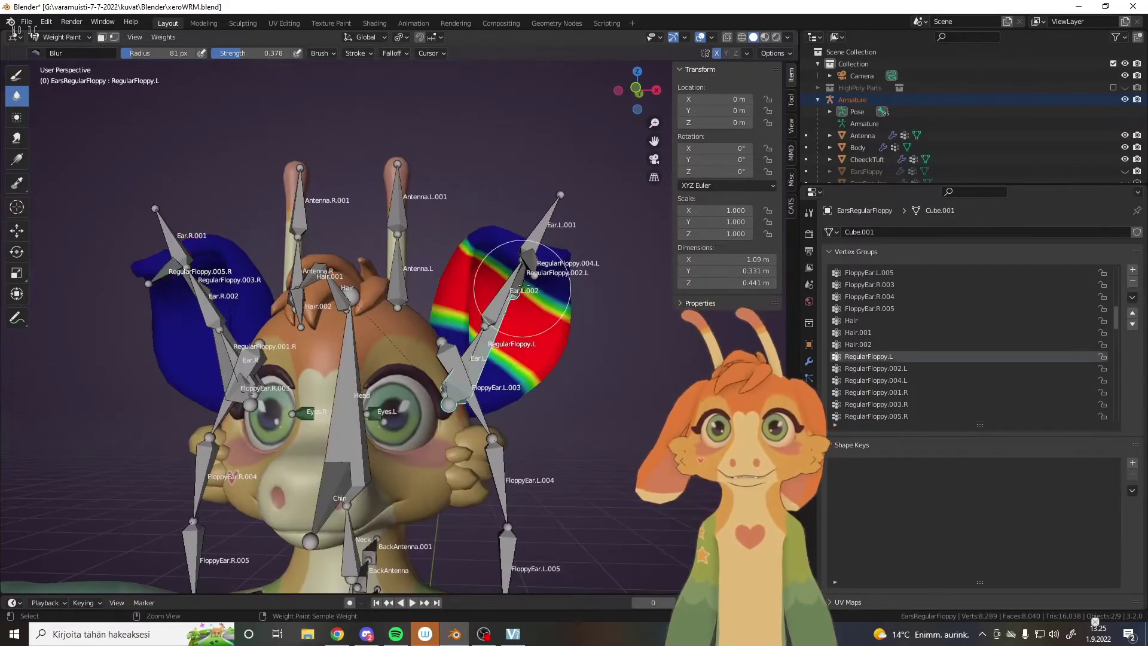
pyautogui.keyDown('ctrl'); pyautogui.click(529, 275); pyautogui.keyUp('ctrl')
pyautogui.keyDown('ctrl'); pyautogui.click(529, 261); pyautogui.keyUp('ctrl')
pyautogui.keyDown('ctrl'); pyautogui.click(227, 354); pyautogui.keyUp('ctrl')
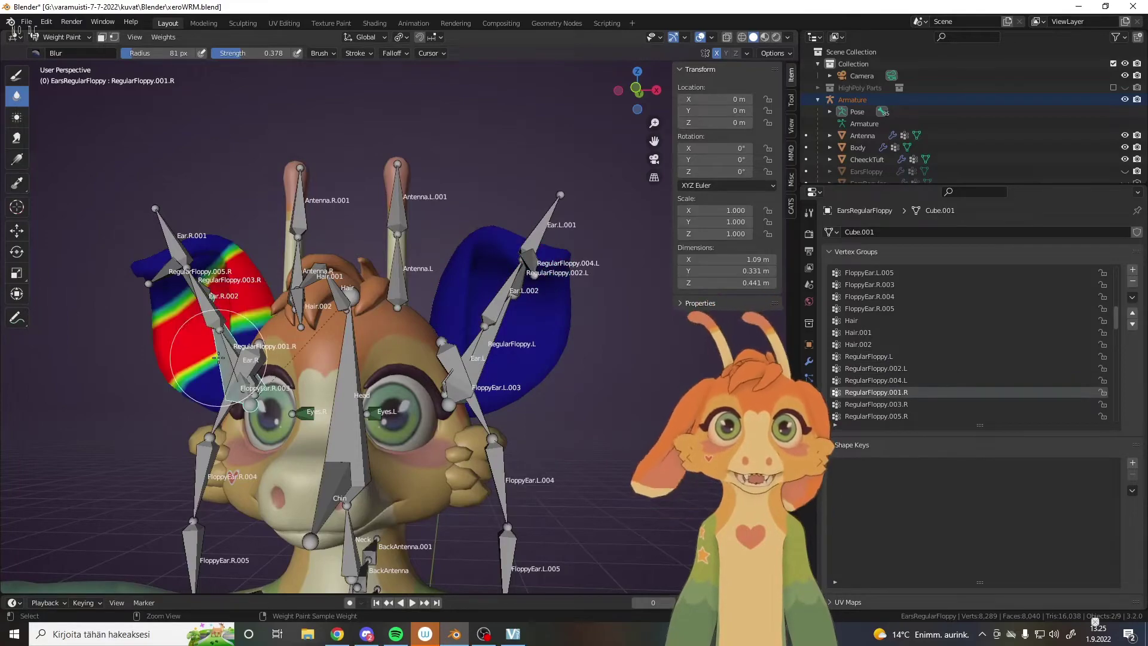
# Rotate the RegularFloppy.L bone by about 17° to test the left ear's deformation
pyautogui.moveTo(227, 354); pyautogui.dragTo(498, 362, button='middle')
pyautogui.keyDown('ctrl'); pyautogui.click(426, 349); pyautogui.keyUp('ctrl')
pyautogui.press('r')
pyautogui.click(569, 334)
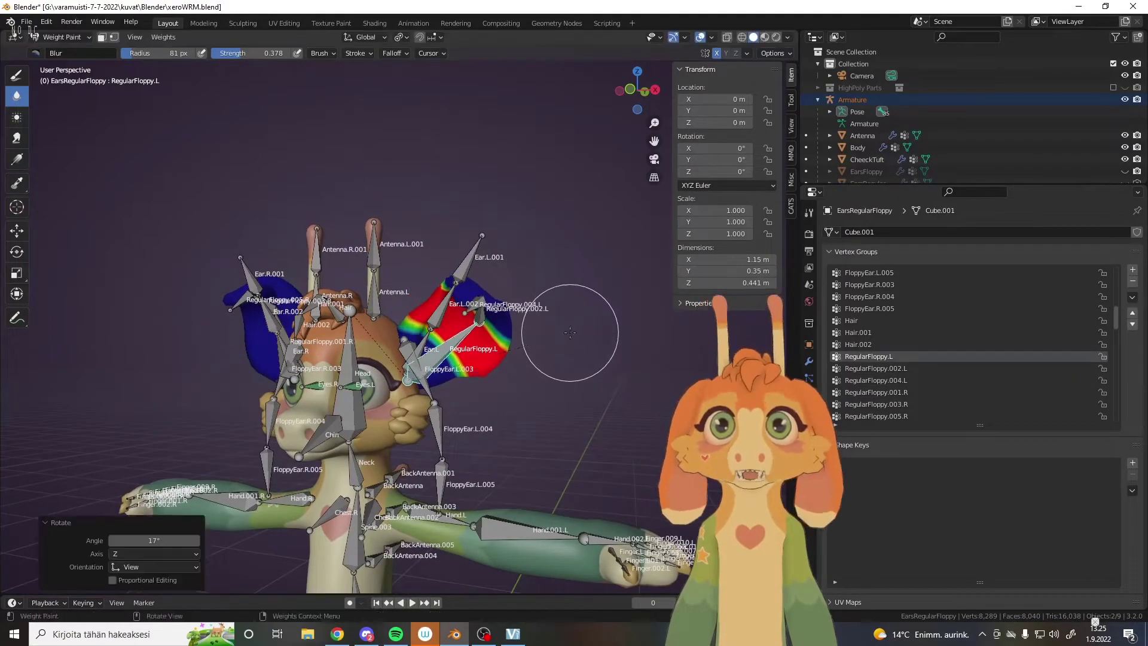
# Rotate the left ear's middle floppy bone and the tip bone RegularFloppy.004.L to test the upper ear's bending
pyautogui.moveTo(569, 333); pyautogui.dragTo(496, 376, button='middle')
pyautogui.keyDown('ctrl'); pyautogui.click(463, 284); pyautogui.keyUp('ctrl')
pyautogui.press('r')
pyautogui.click(541, 324)
pyautogui.keyDown('ctrl'); pyautogui.click(426, 233); pyautogui.keyUp('ctrl')
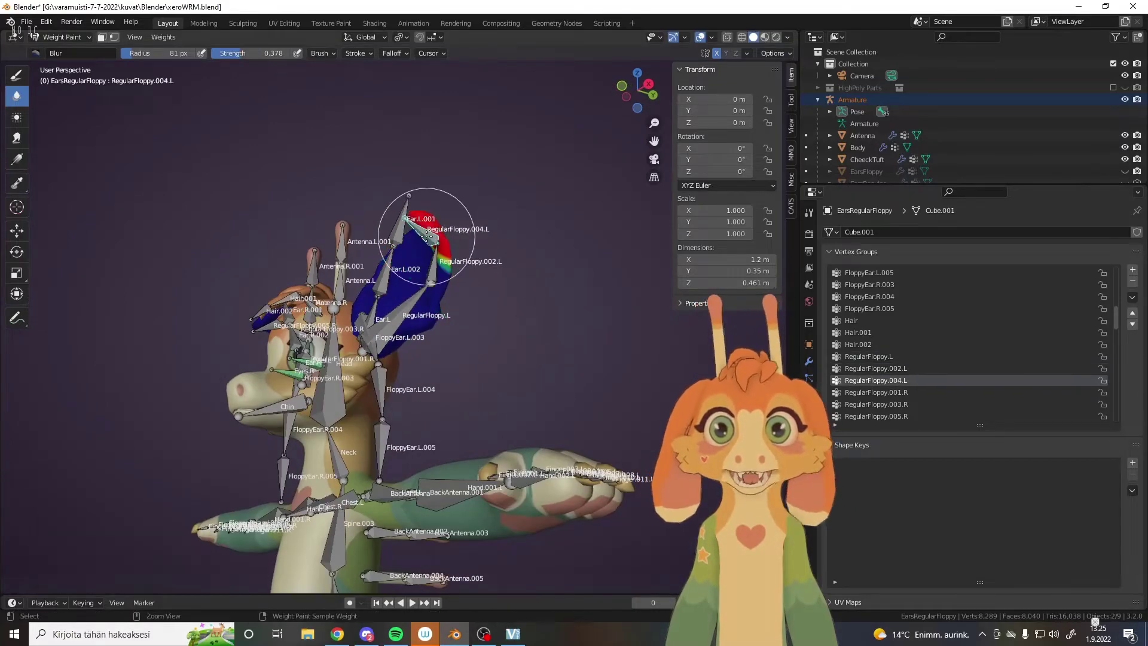
pyautogui.moveTo(444, 236); pyautogui.dragTo(470, 281, button='middle')
pyautogui.press('r')
pyautogui.click(525, 236)
# Pose the outer left ear stretched sideways by rotating its middle floppy bone and the tip bone RegularFloppy.004.L
pyautogui.moveTo(445, 371)
pyautogui.mouseDown(button='middle')
pyautogui.moveTo(475, 336)
pyautogui.moveTo(506, 352)
pyautogui.mouseUp(button='middle')
pyautogui.keyDown('ctrl'); pyautogui.click(501, 318); pyautogui.keyUp('ctrl')
pyautogui.moveTo(577, 397); pyautogui.dragTo(568, 320, button='middle')
pyautogui.press('r')
pyautogui.click(592, 357)
pyautogui.keyDown('ctrl'); pyautogui.click(567, 299); pyautogui.keyUp('ctrl')
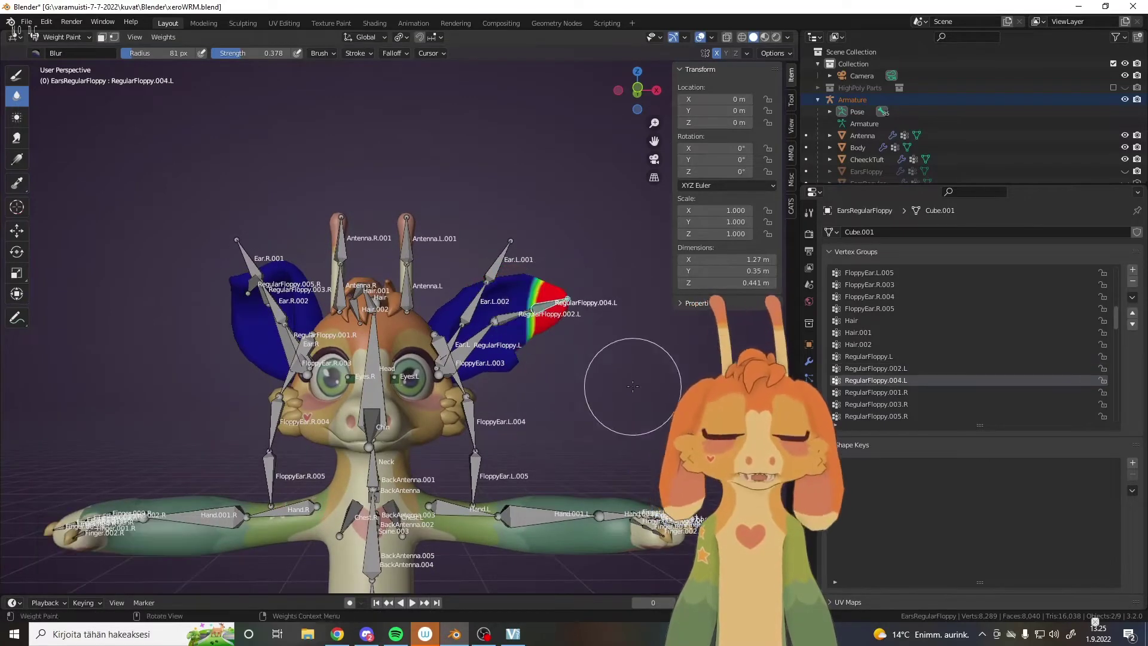
pyautogui.moveTo(632, 385); pyautogui.dragTo(633, 392, button='middle')
pyautogui.press('r')
pyautogui.click(599, 445)
# Rotate RegularFloppy.L by about 9° to lower the whole left ear
pyautogui.keyDown('ctrl'); pyautogui.click(462, 346); pyautogui.keyUp('ctrl')
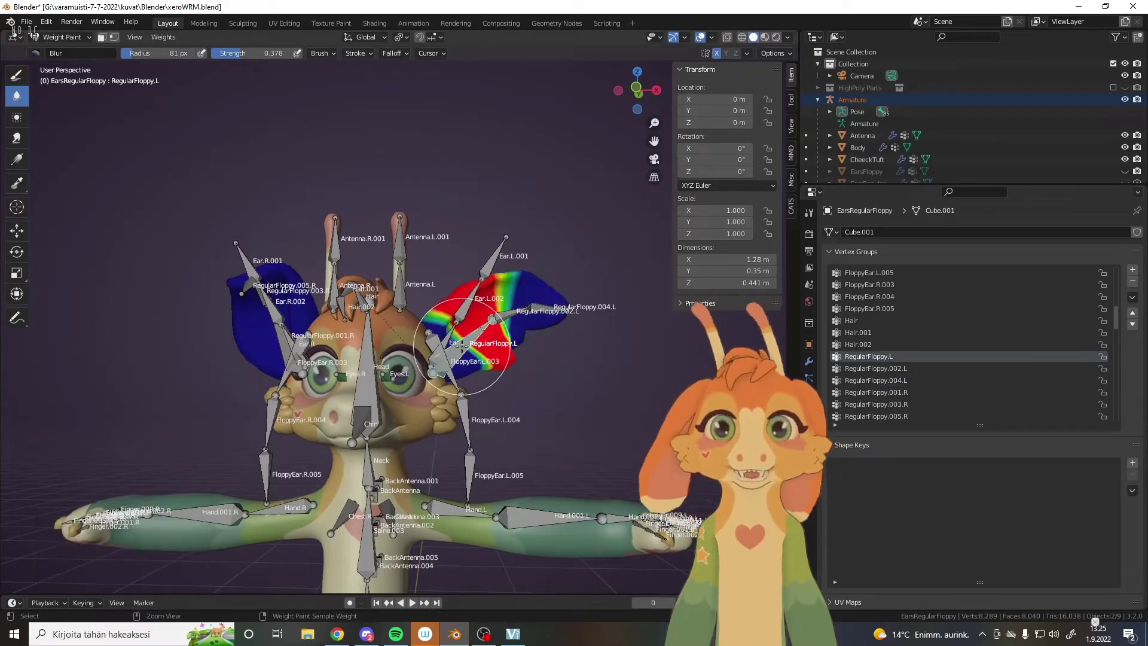
pyautogui.press('r')
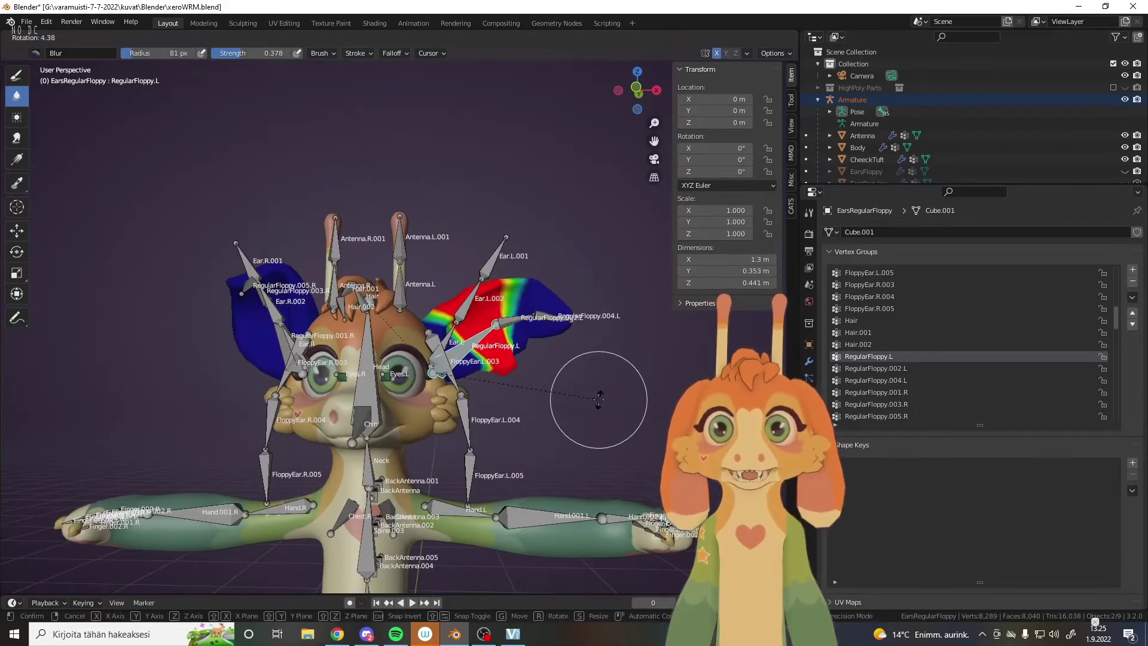
pyautogui.click(598, 401)
# Rotate the RegularFloppy.001.R bone in side view to swing the right ear forward
pyautogui.keyDown('shift'); pyautogui.moveTo(306, 429); pyautogui.dragTo(340, 434, button='middle'); pyautogui.keyUp('shift')
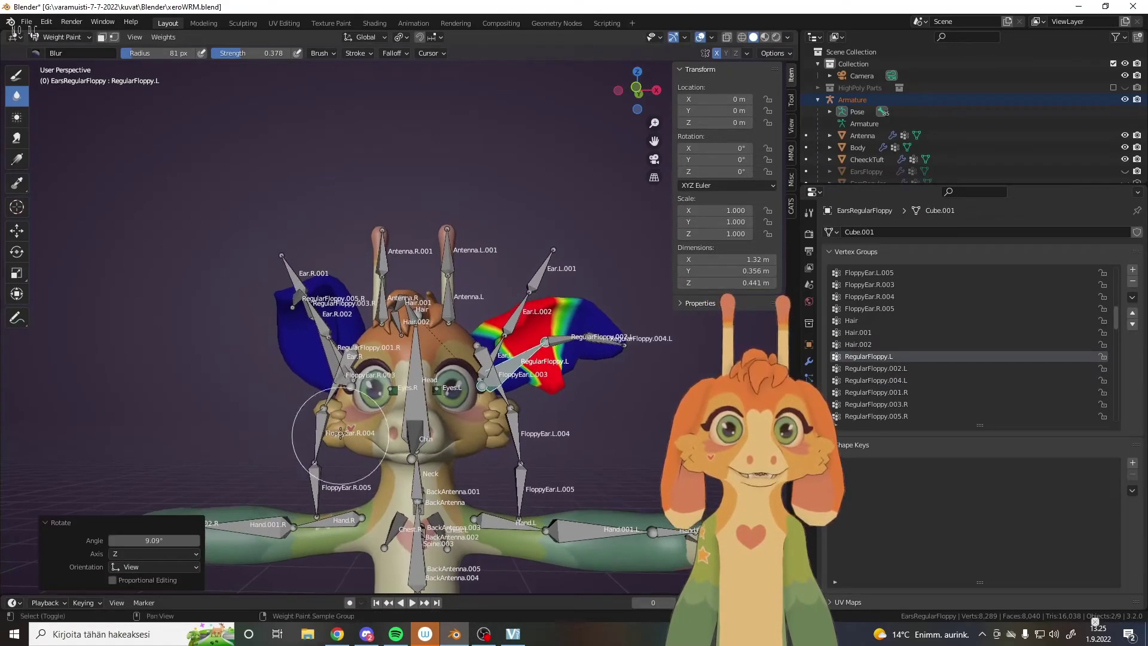
pyautogui.keyDown('shift'); pyautogui.click(332, 363); pyautogui.keyUp('shift')
pyautogui.moveTo(344, 384); pyautogui.dragTo(498, 393, button='middle')
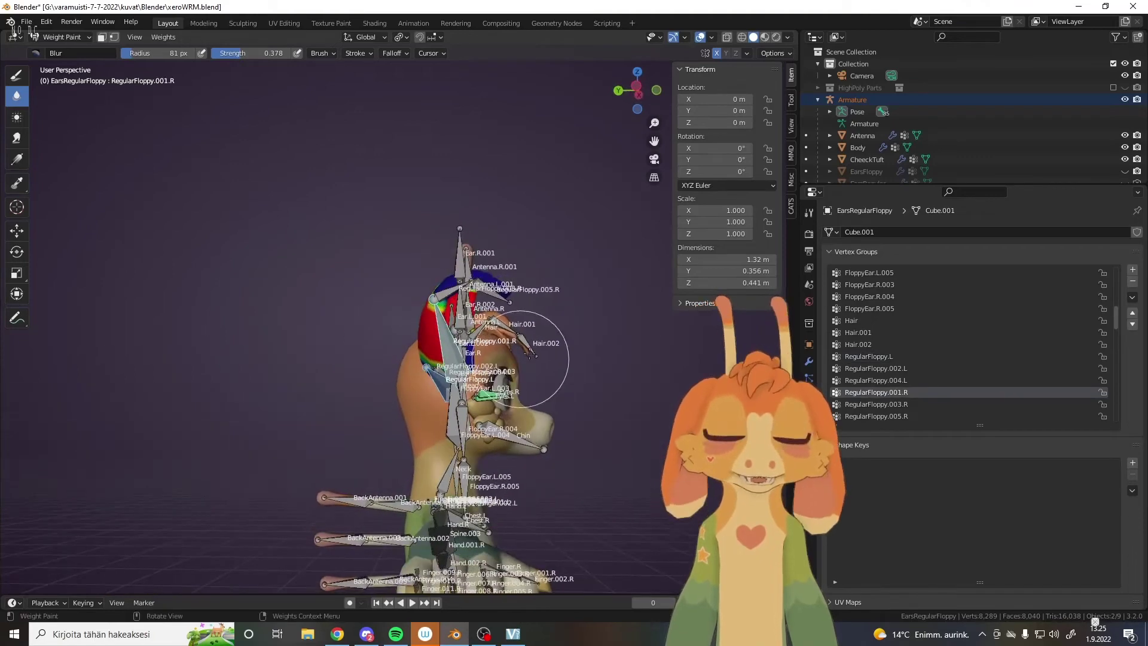
pyautogui.press('r')
pyautogui.click(616, 457)
# Rotate RegularFloppy.003.R upward and RegularFloppy.005.R by -72.5° to raise the end of the right ear
pyautogui.keyDown('ctrl'); pyautogui.click(523, 316); pyautogui.keyUp('ctrl')
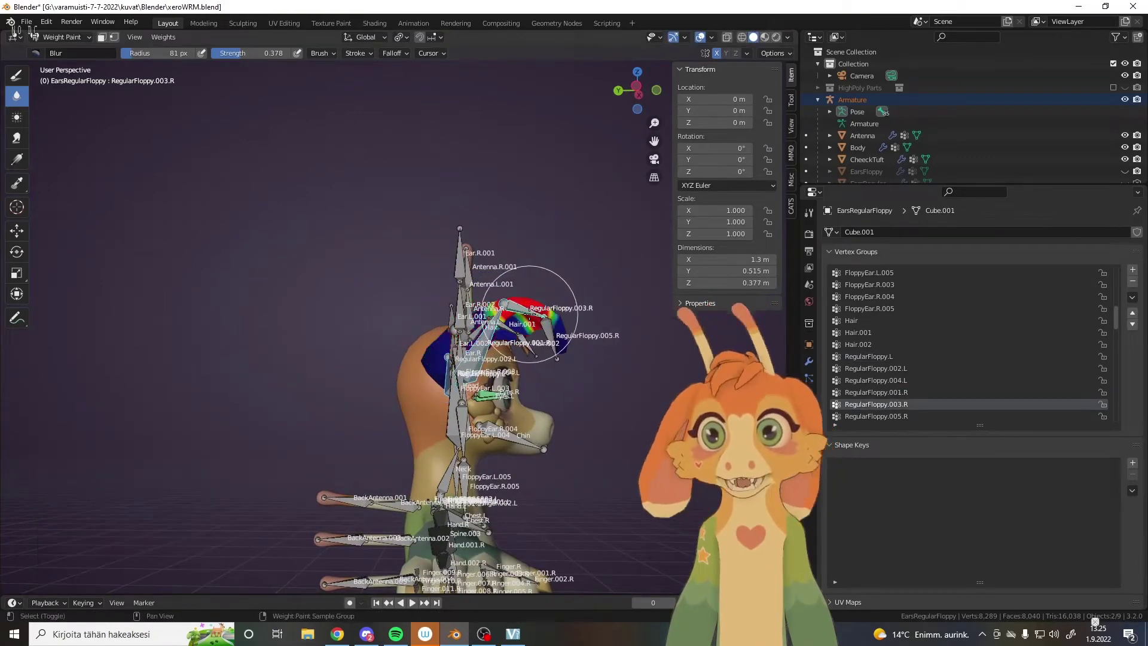
pyautogui.press('r')
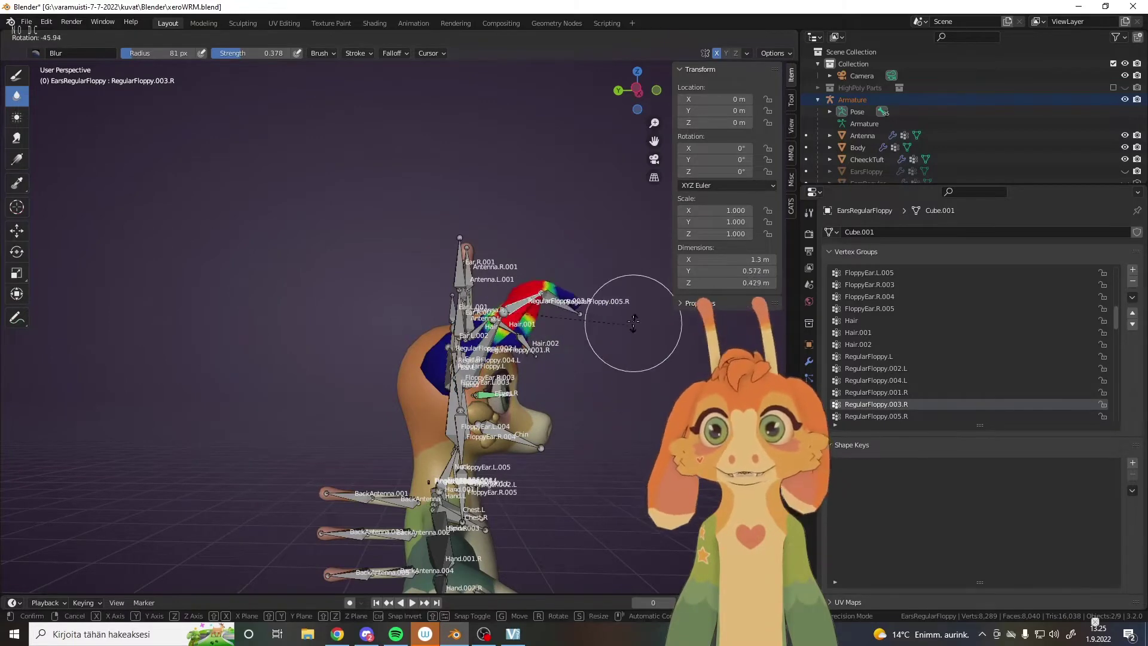
pyautogui.click(610, 292)
pyautogui.keyDown('ctrl'); pyautogui.click(561, 291); pyautogui.keyUp('ctrl')
pyautogui.press('r')
pyautogui.click(640, 251)
# Hide the armature temporarily to examine how the posed ears deform, and show it again
pyautogui.moveTo(598, 311); pyautogui.dragTo(445, 440, button='middle')
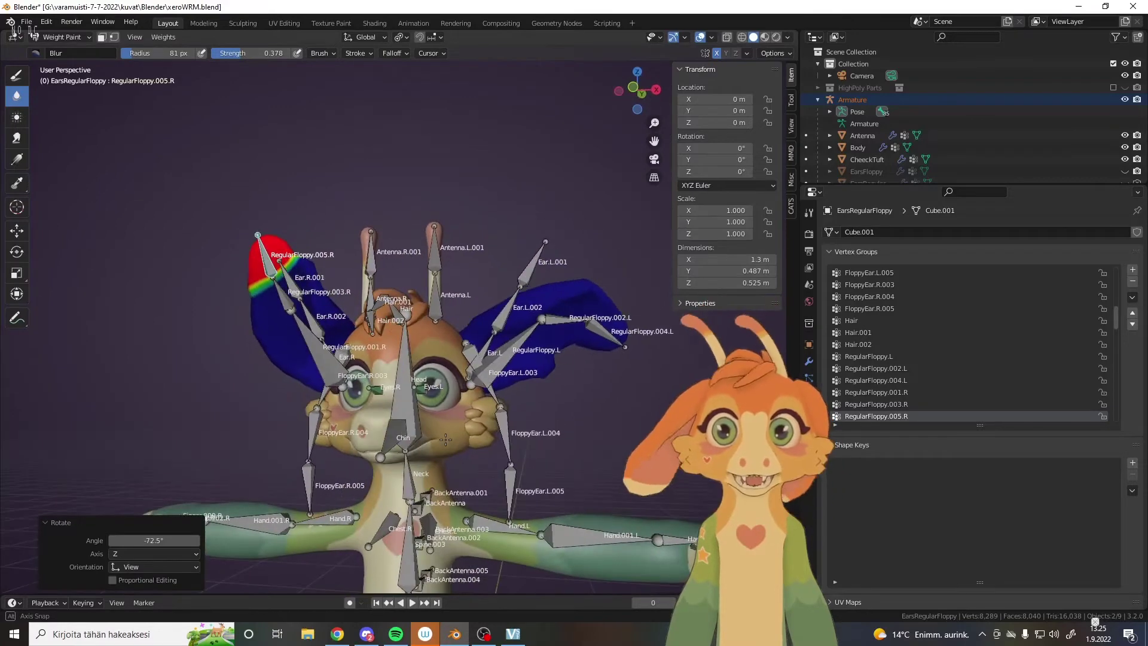
pyautogui.click(1125, 100)
pyautogui.moveTo(631, 385); pyautogui.dragTo(634, 424, button='middle')
pyautogui.click(1125, 99)
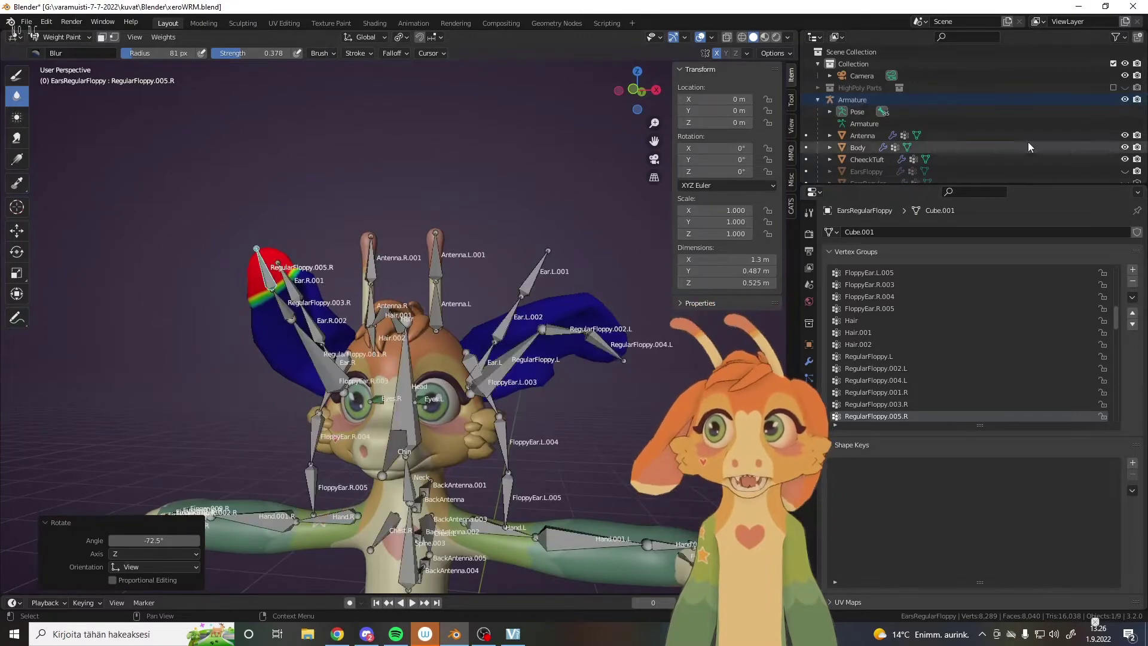
# Rotate the RegularFloppy.003.R bone by 27° to bend the raised right ear inward
pyautogui.moveTo(389, 394); pyautogui.dragTo(392, 394, button='middle')
pyautogui.keyDown('shift'); pyautogui.click(268, 269); pyautogui.keyUp('shift')
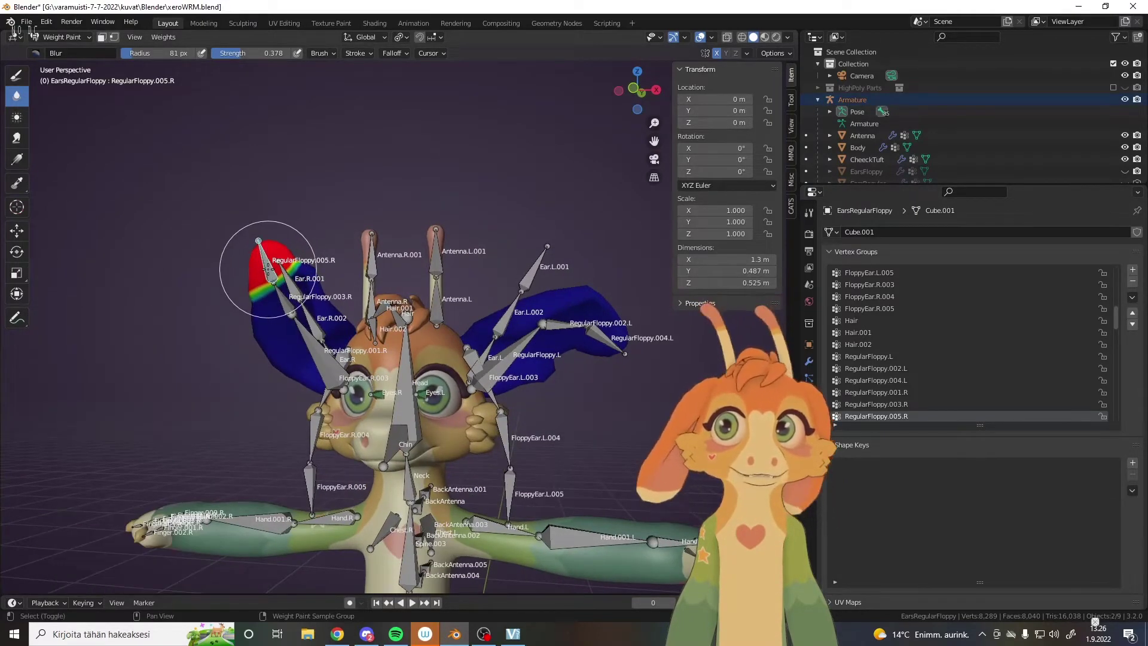
pyautogui.keyDown('ctrl'); pyautogui.click(287, 306); pyautogui.keyUp('ctrl')
pyautogui.press('r')
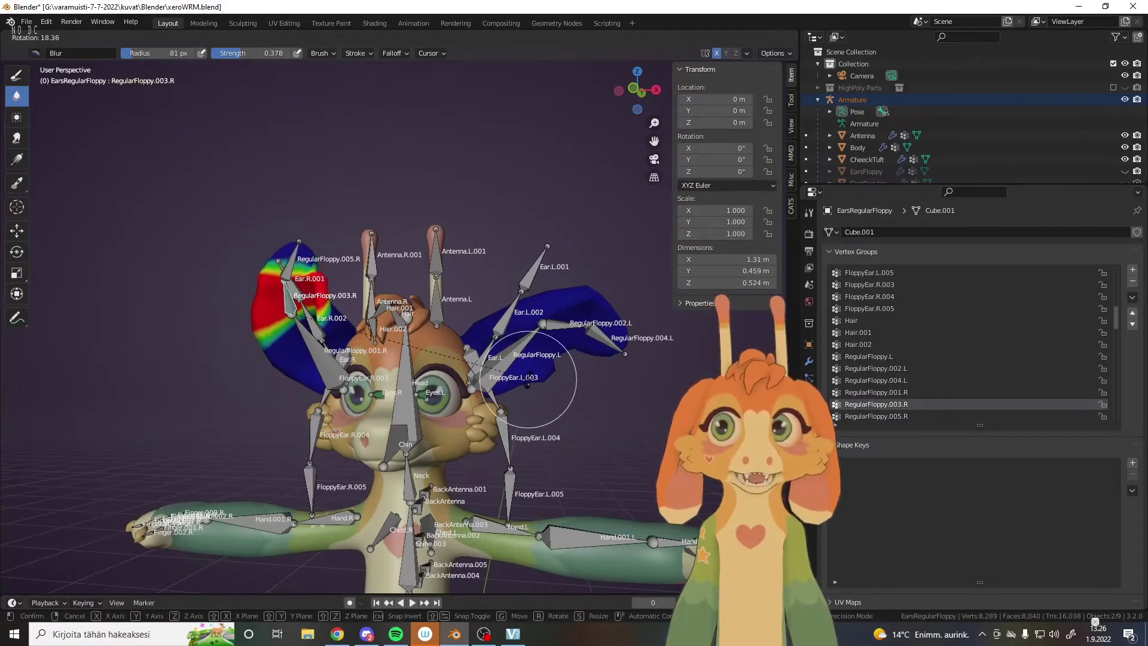
pyautogui.click(518, 382)
pyautogui.moveTo(516, 374)
pyautogui.mouseDown(button='middle')
pyautogui.moveTo(517, 351)
pyautogui.moveTo(520, 369)
pyautogui.mouseUp(button='middle')
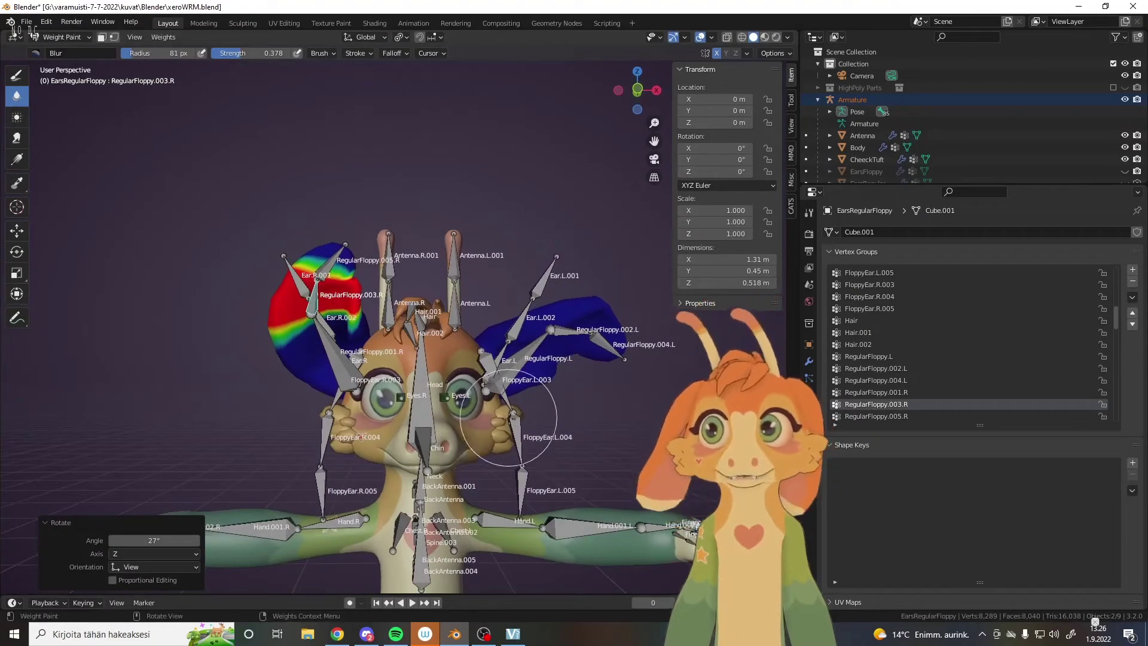
# Examine the ear weights of the Head bone and the RegularFloppy.001.R bone
pyautogui.moveTo(518, 426); pyautogui.dragTo(500, 398, button='middle')
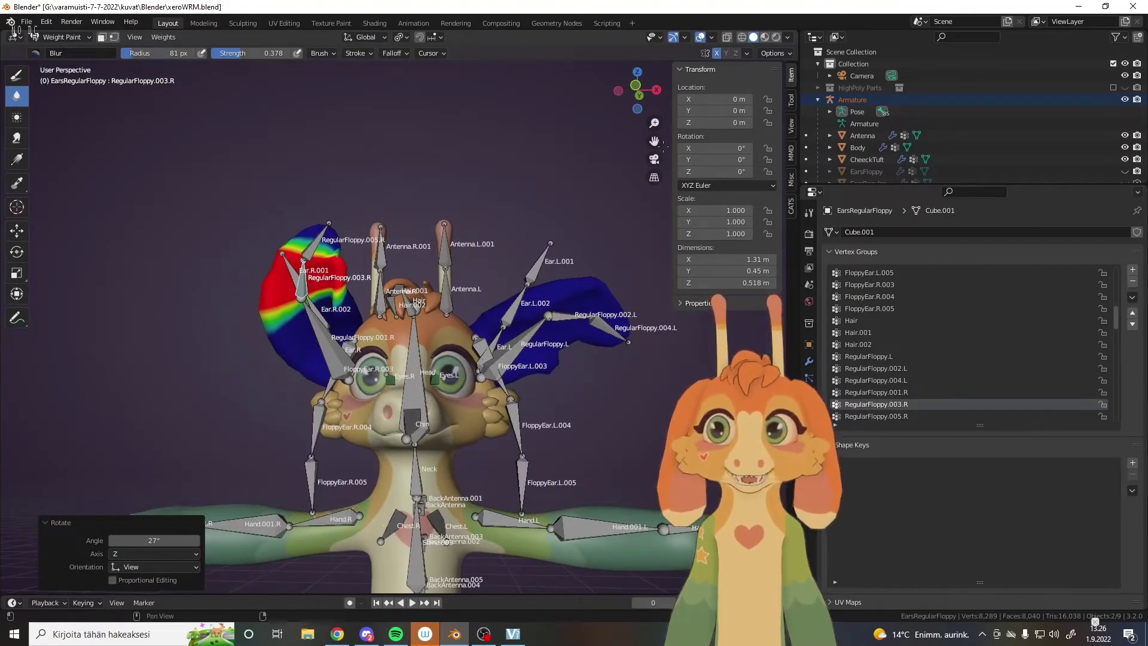
pyautogui.moveTo(565, 386); pyautogui.dragTo(568, 402, button='middle')
pyautogui.scroll(1, 569, 402)
pyautogui.keyDown('shift'); pyautogui.moveTo(549, 440); pyautogui.dragTo(540, 383, button='middle'); pyautogui.keyUp('shift')
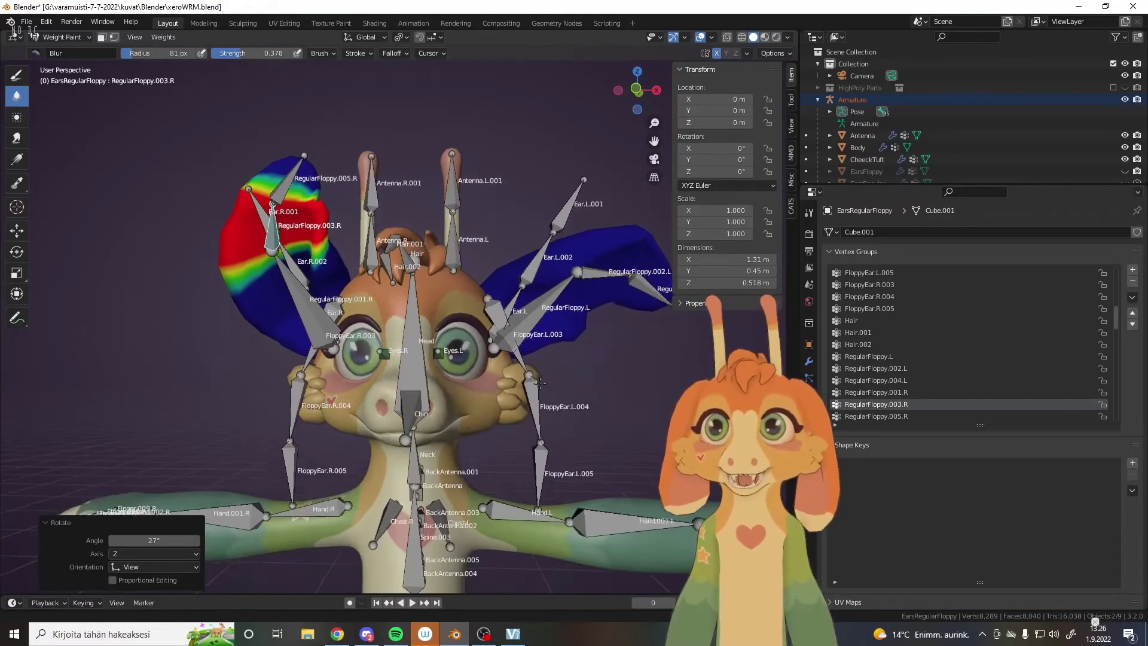
pyautogui.keyDown('ctrl'); pyautogui.click(413, 352); pyautogui.keyUp('ctrl')
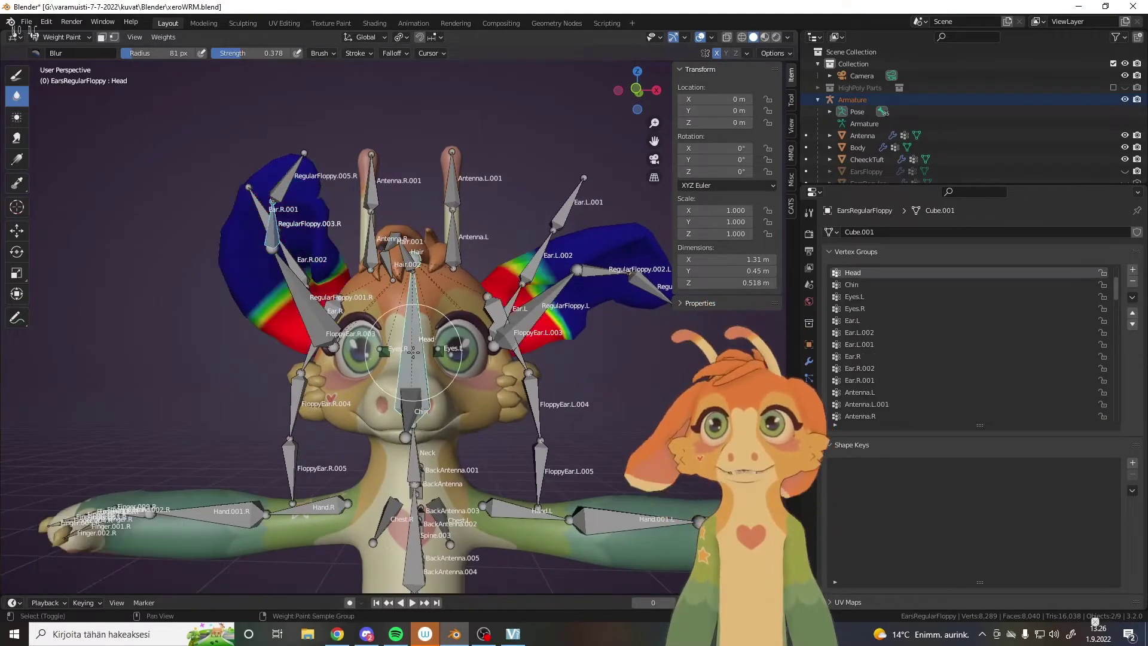
pyautogui.keyDown('ctrl'); pyautogui.click(308, 304); pyautogui.keyUp('ctrl')
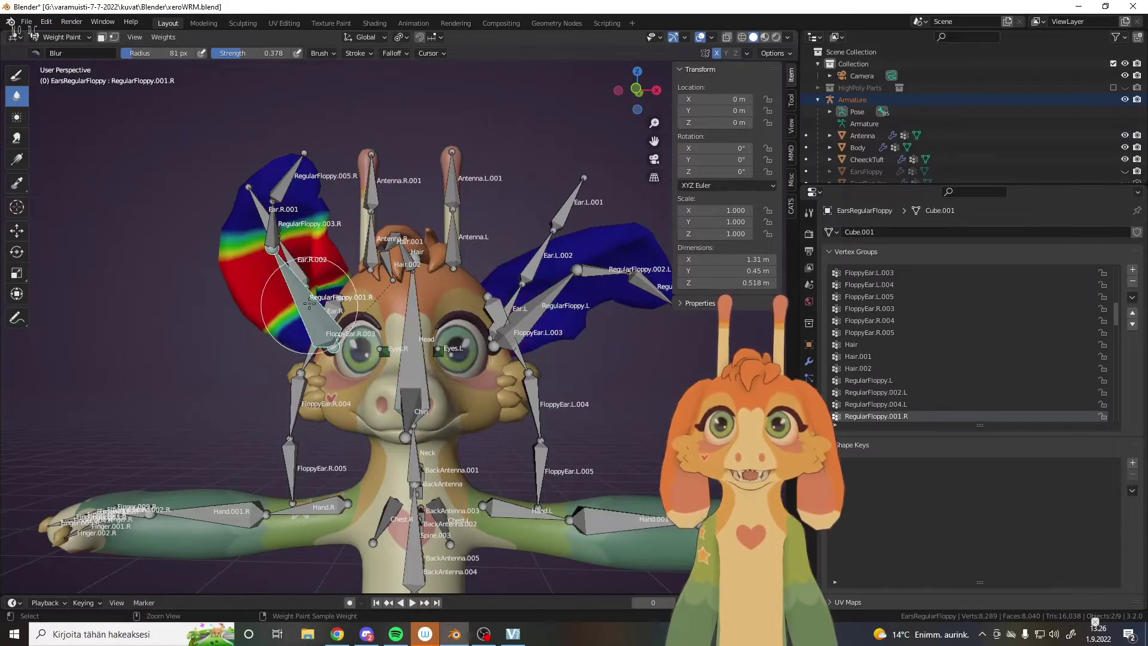
# Select the RegularFloppy bones of both ears together, adding the Head bone last as the active one
pyautogui.keyDown('ctrl'); pyautogui.click(298, 183); pyautogui.keyUp('ctrl')
pyautogui.moveTo(298, 183); pyautogui.dragTo(402, 207, button='middle')
pyautogui.keyDown('ctrl'); pyautogui.keyDown('shift'); pyautogui.click(390, 199); pyautogui.keyUp('shift'); pyautogui.keyUp('ctrl')
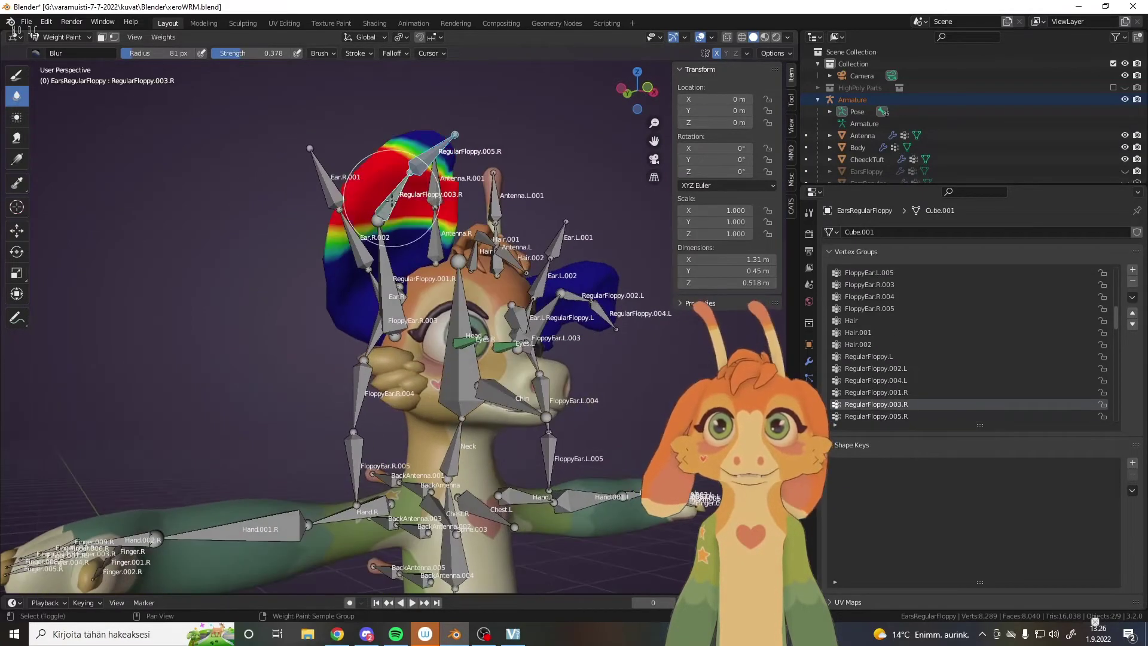
pyautogui.keyDown('ctrl'); pyautogui.keyDown('shift'); pyautogui.click(386, 300); pyautogui.keyUp('shift'); pyautogui.keyUp('ctrl')
pyautogui.moveTo(566, 426)
pyautogui.mouseDown(button='middle')
pyautogui.moveTo(465, 419)
pyautogui.moveTo(478, 407)
pyautogui.mouseUp(button='middle')
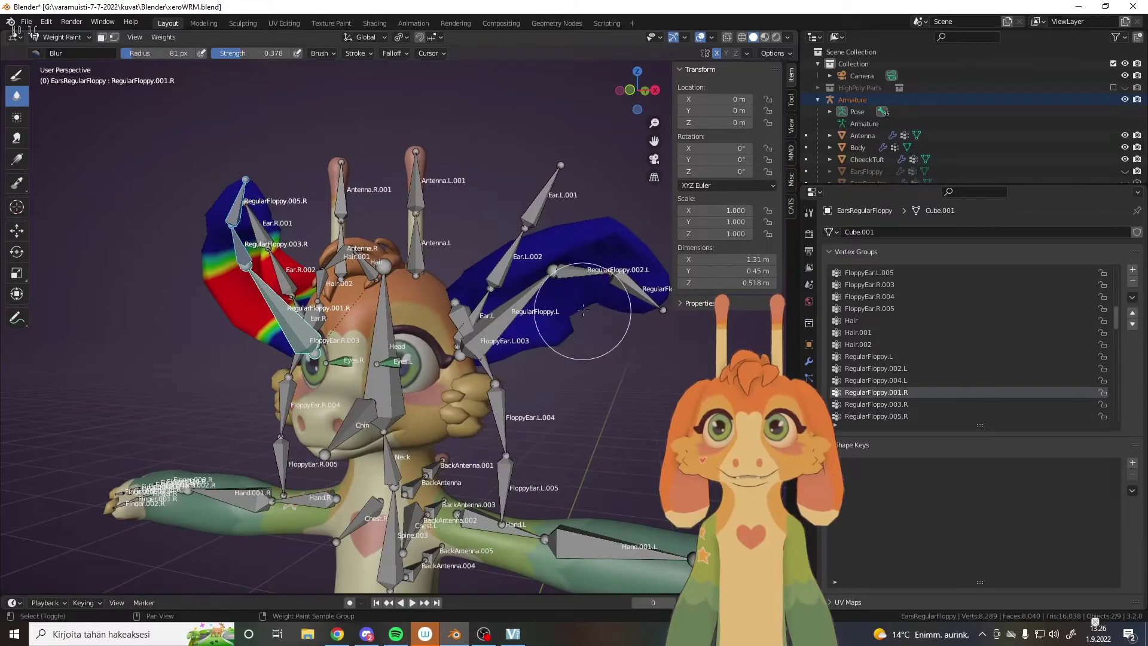
pyautogui.keyDown('ctrl'); pyautogui.click(635, 299); pyautogui.keyUp('ctrl')
pyautogui.keyDown('ctrl'); pyautogui.click(592, 276); pyautogui.keyUp('ctrl')
pyautogui.keyDown('ctrl'); pyautogui.click(515, 308); pyautogui.keyUp('ctrl')
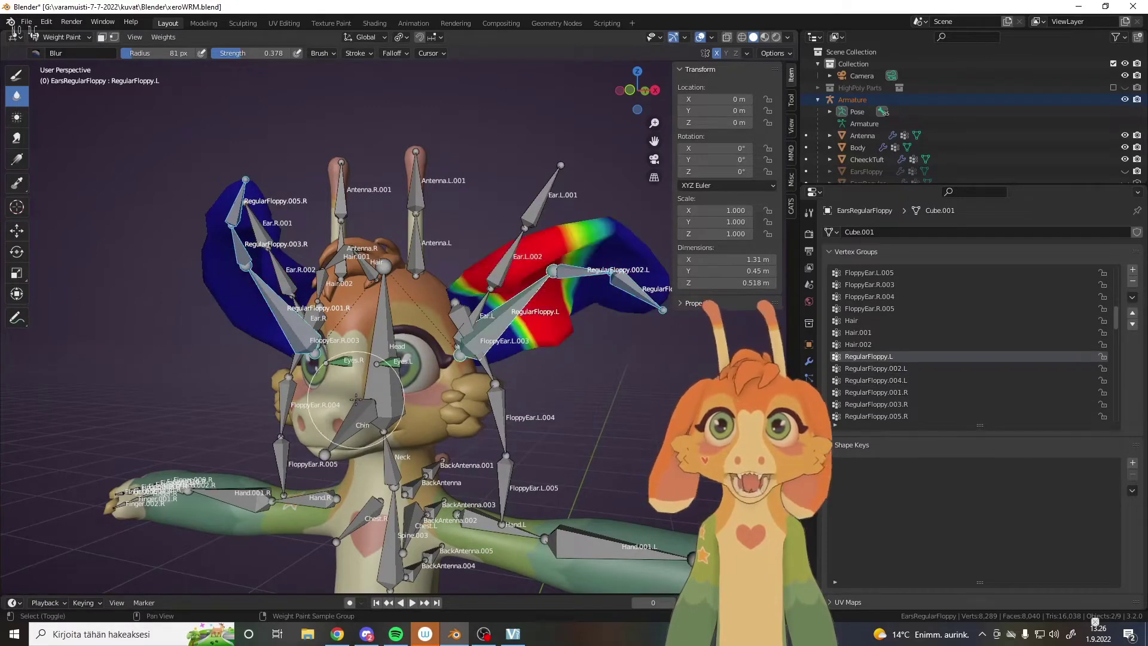
pyautogui.keyDown('ctrl'); pyautogui.click(392, 319); pyautogui.keyUp('ctrl')
# Hide the viewport overlays in front view to examine the creases in both posed ears
pyautogui.press('KP_1')
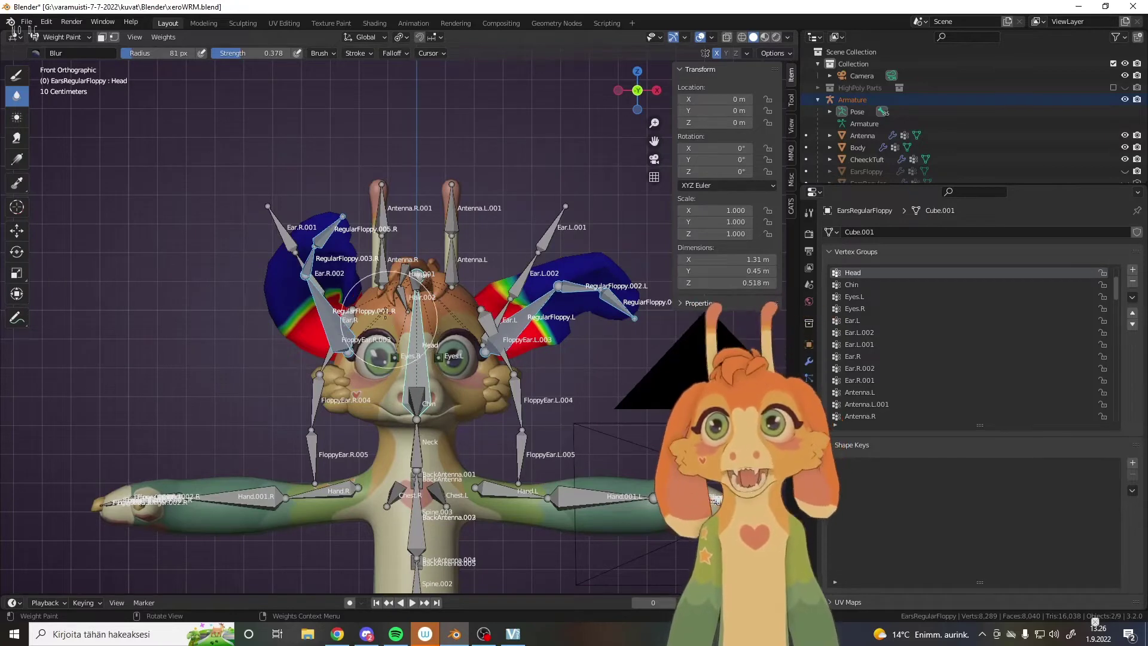
pyautogui.scroll(2, 377, 302)
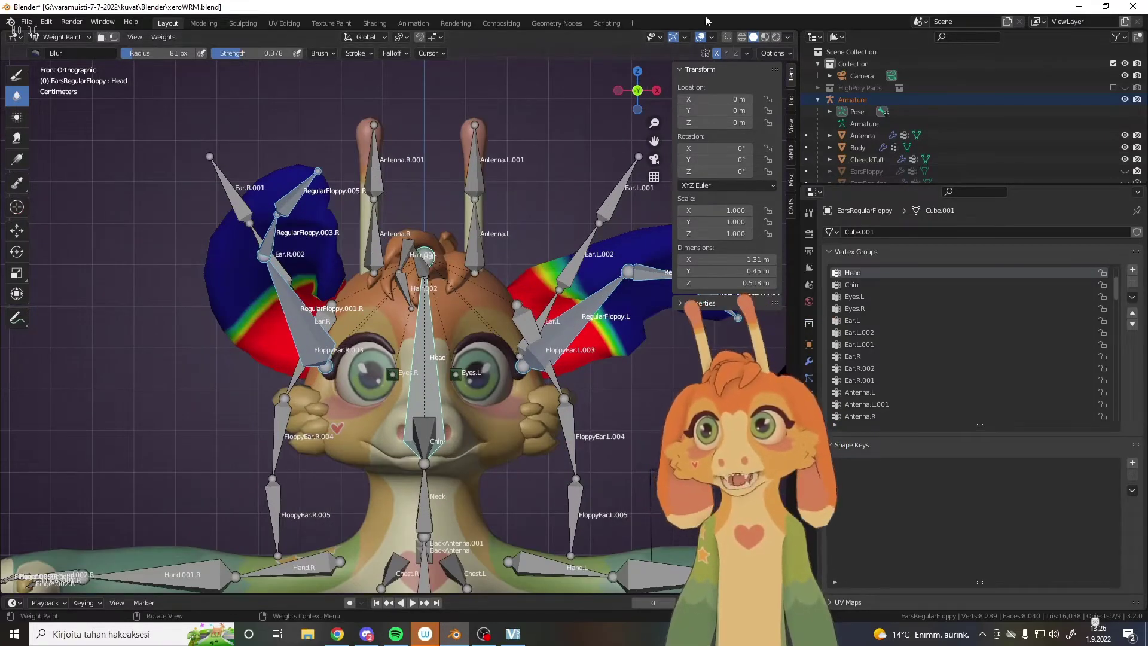
pyautogui.click(701, 38)
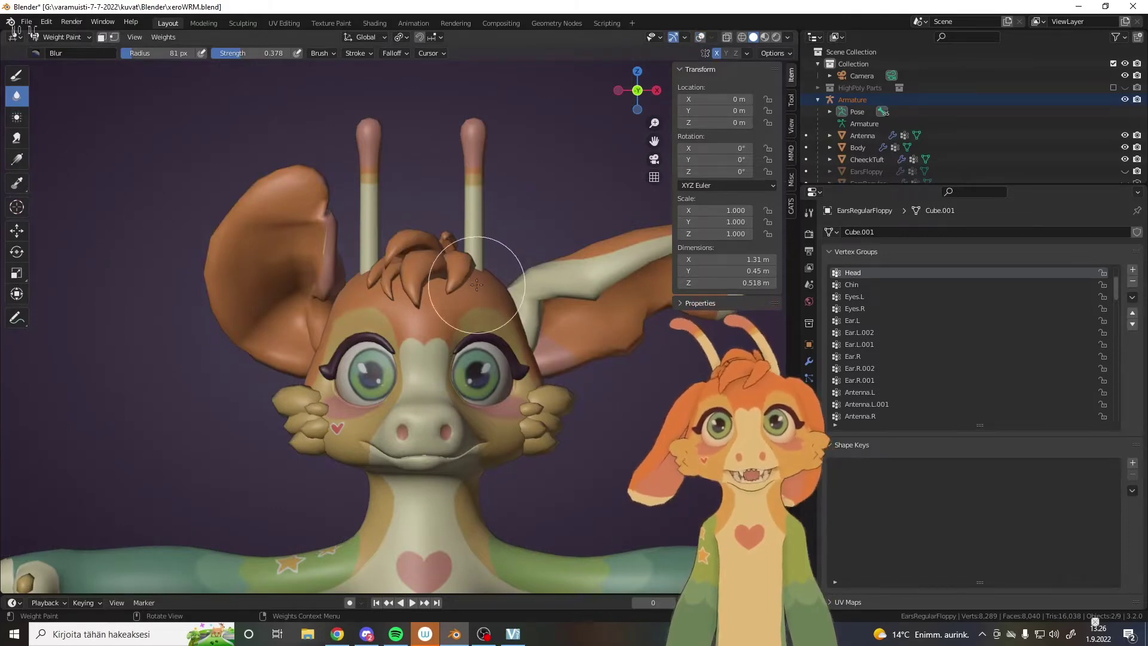
pyautogui.scroll(-3, 497, 248)
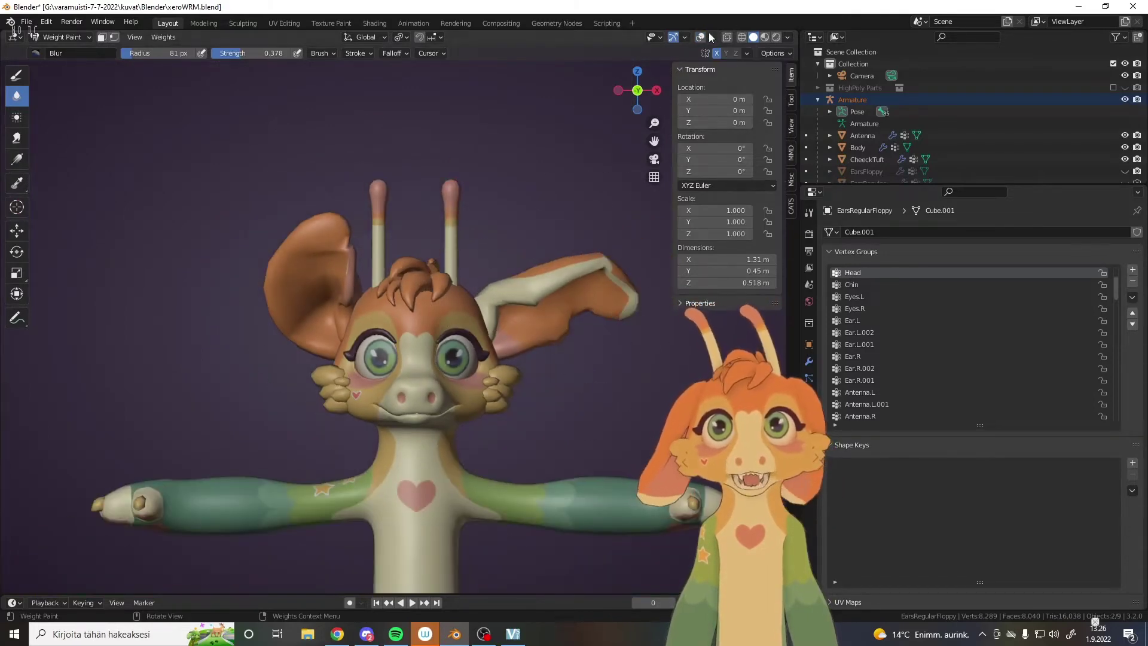
pyautogui.click(701, 38)
pyautogui.click(701, 38)
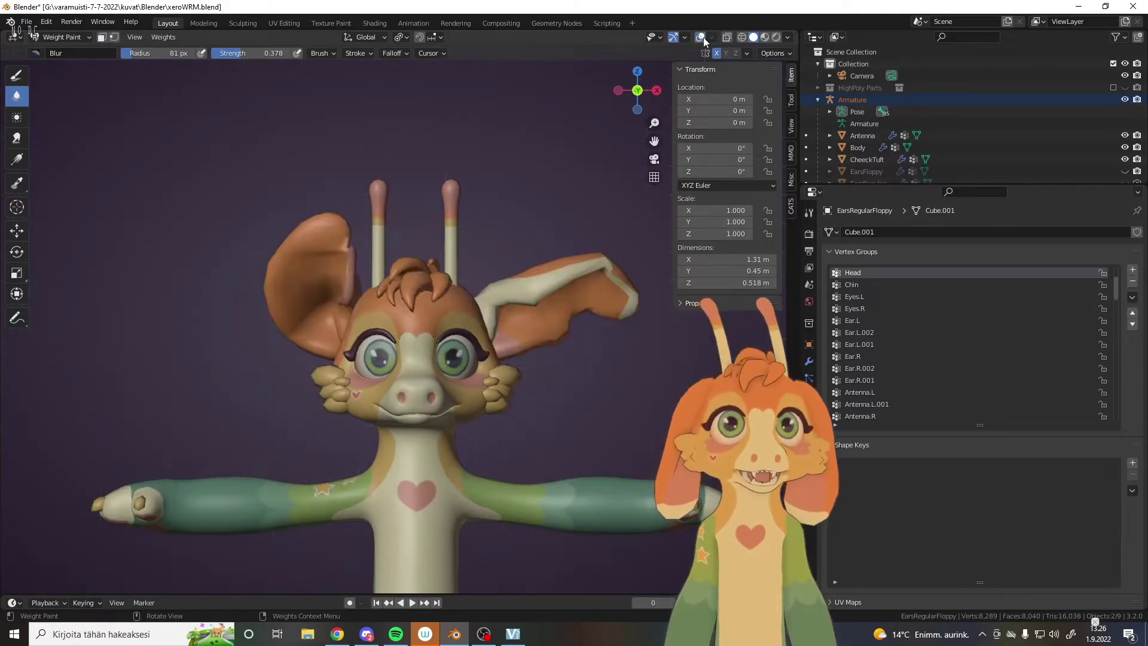
# Smooth the vertex weights of the selected pose bones and show the viewport overlays again
pyautogui.click(164, 37)
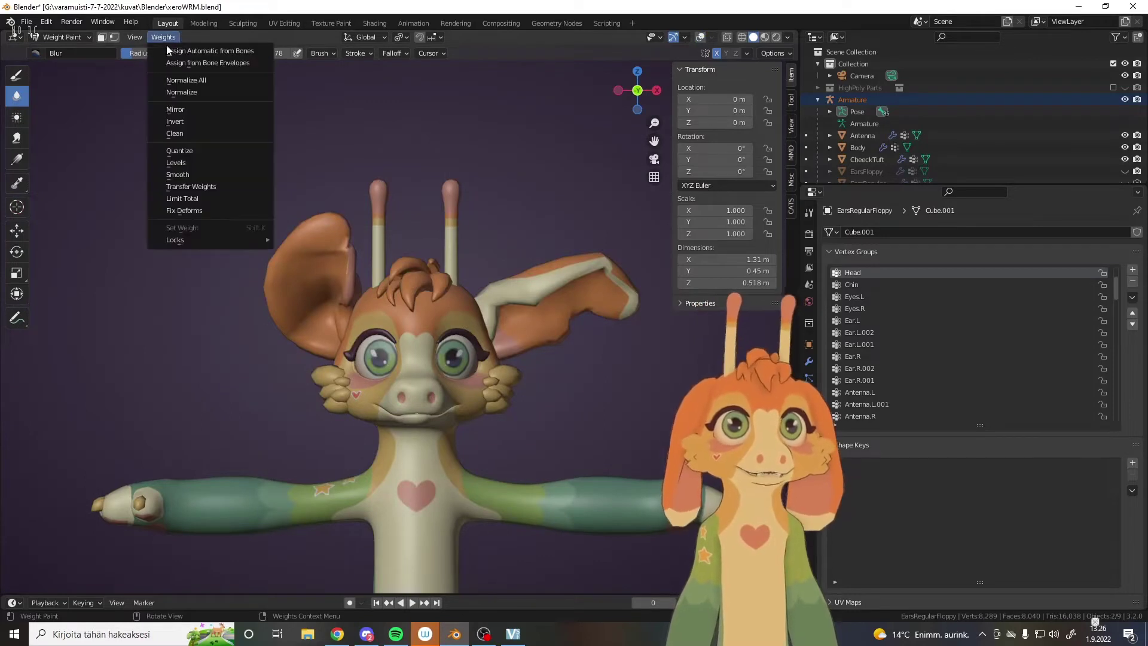
pyautogui.click(205, 175)
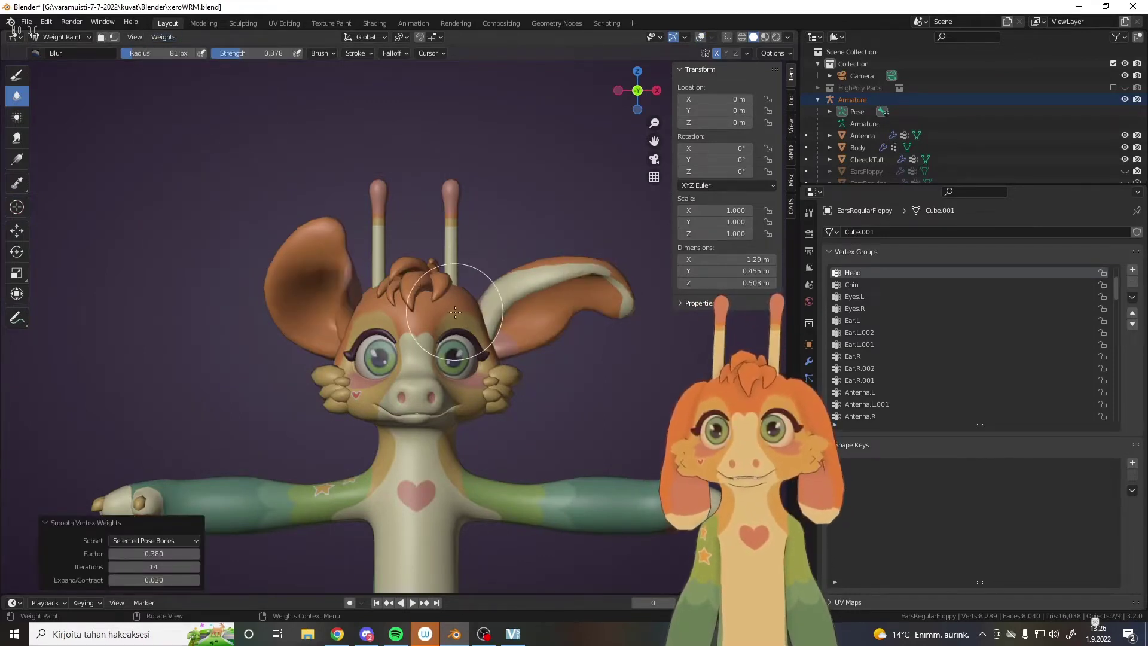
pyautogui.moveTo(456, 312)
pyautogui.mouseDown(button='middle')
pyautogui.moveTo(450, 335)
pyautogui.moveTo(441, 304)
pyautogui.mouseUp(button='middle')
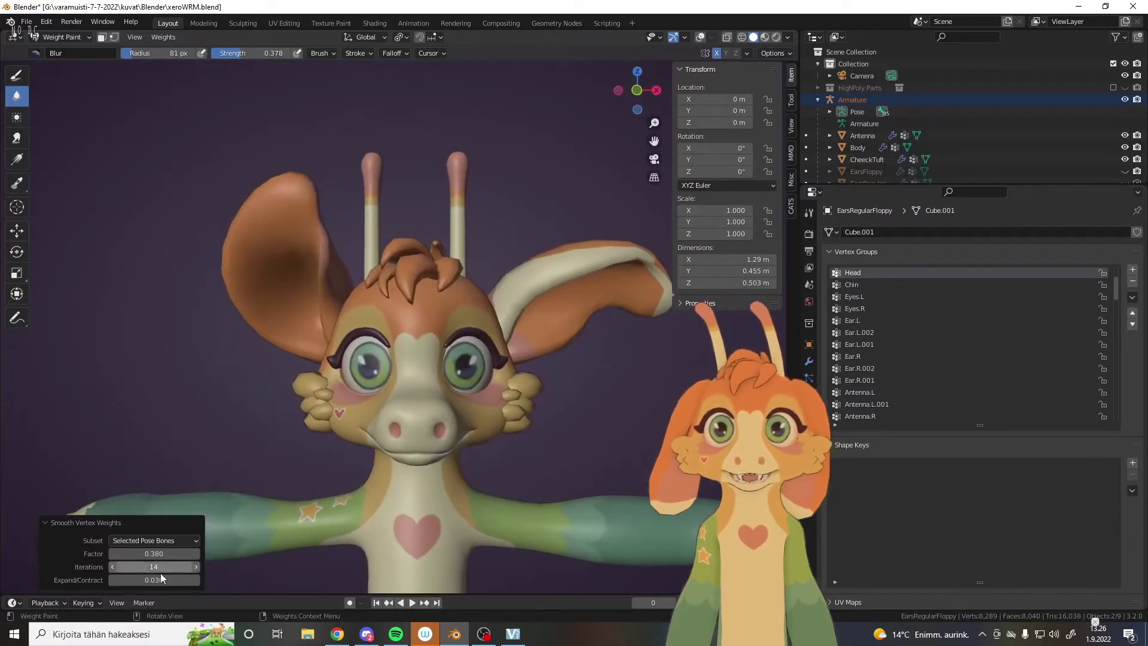
pyautogui.click(701, 37)
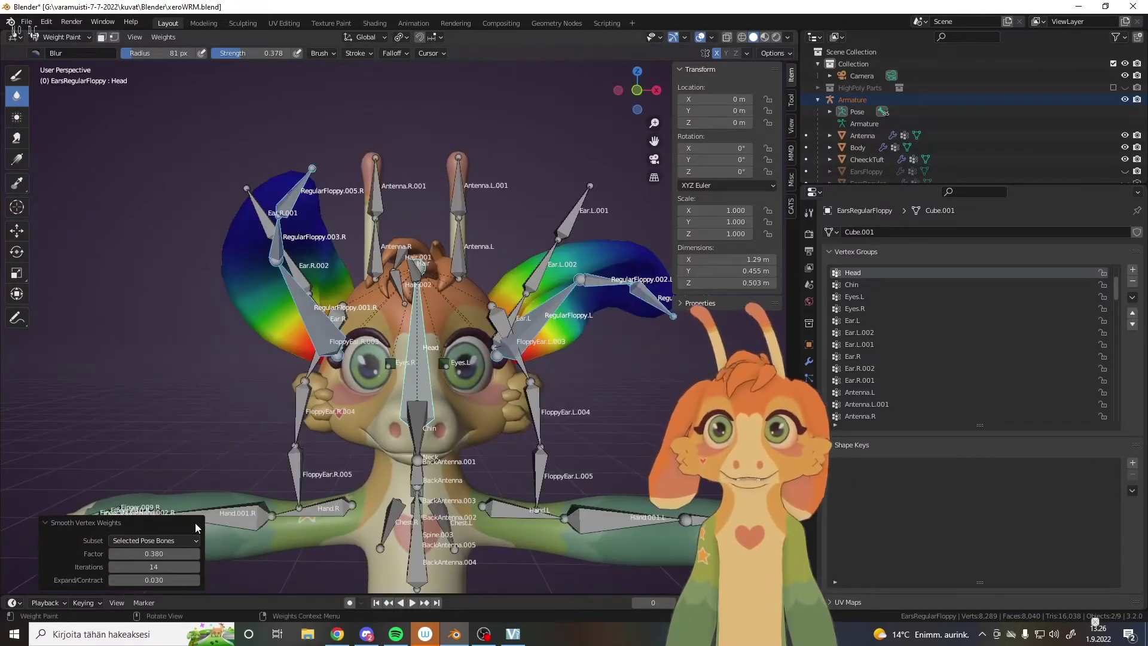
# Try the weight smoothing with a factor of 0.220, 18 iterations and an expand/contract of 0
pyautogui.moveTo(154, 553)
pyautogui.mouseDown()
pyautogui.moveTo(36, 554)
pyautogui.moveTo(173, 567)
pyautogui.moveTo(141, 567)
pyautogui.moveTo(160, 567)
pyautogui.mouseUp()
pyautogui.moveTo(257, 510); pyautogui.dragTo(232, 483, button='middle')
pyautogui.moveTo(149, 580); pyautogui.dragTo(157, 554)
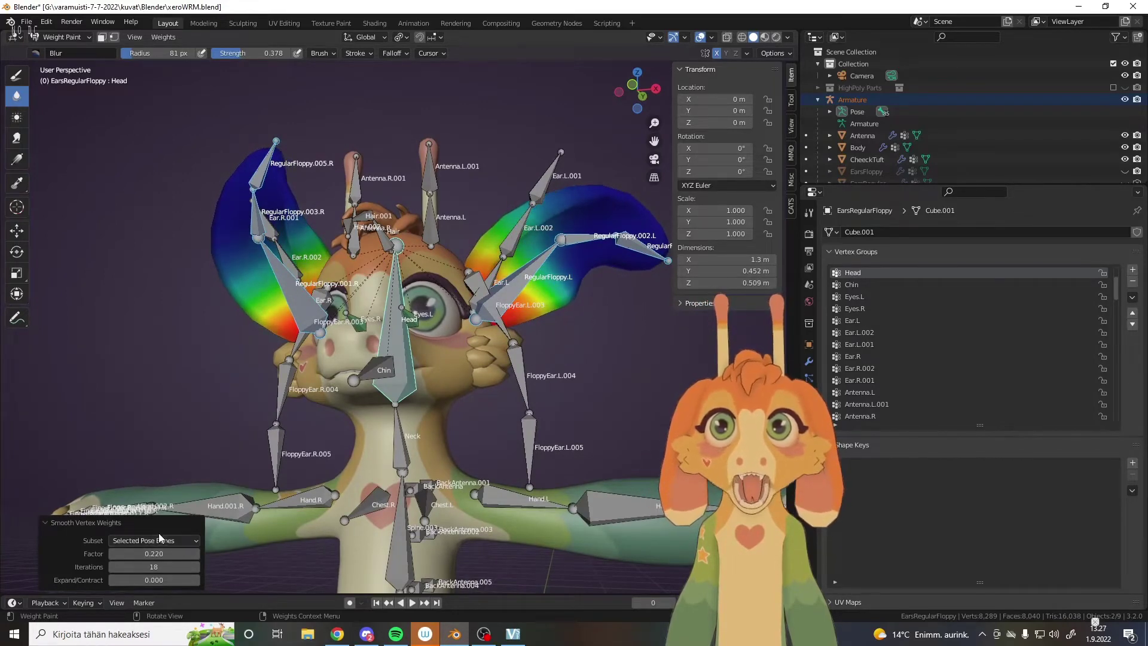
# Keep the smoothing subset on Selected Pose Bones and set factor 0.250, 11 iterations and expand/contract -0.190
pyautogui.click(181, 540)
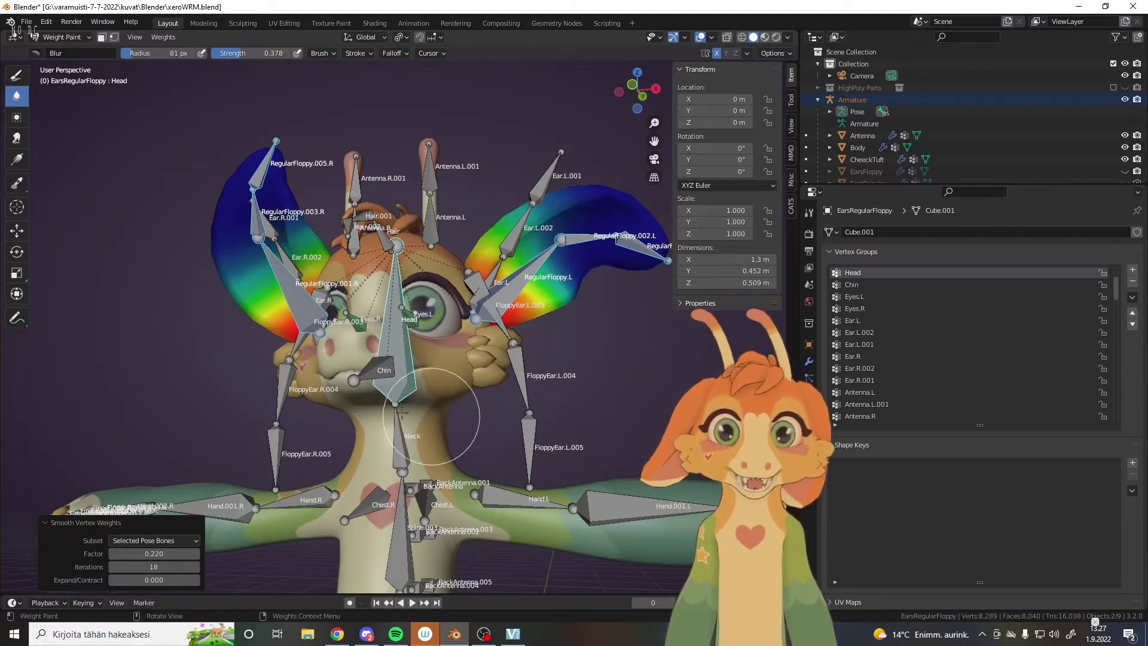
pyautogui.click(172, 540)
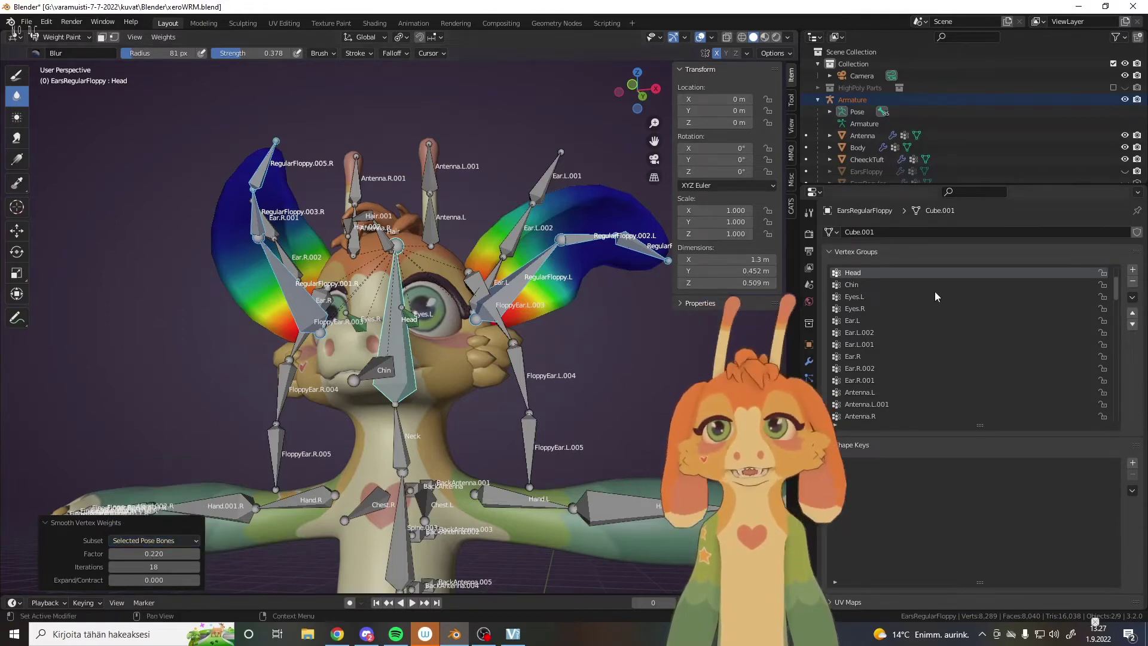
pyautogui.click(174, 541)
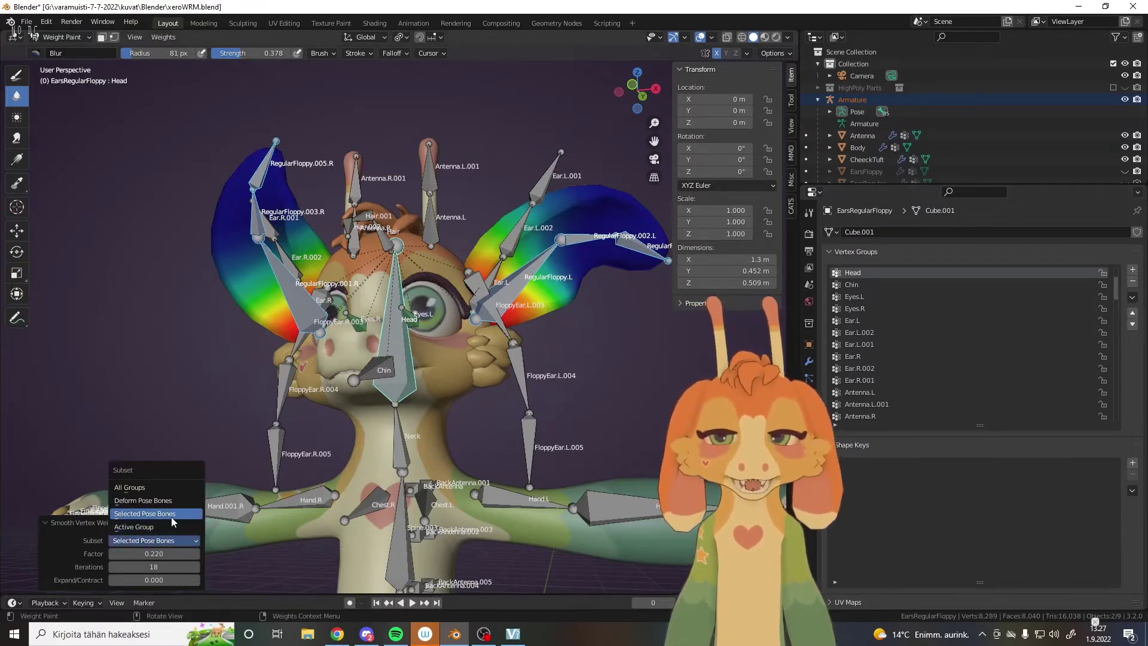
pyautogui.click(170, 516)
pyautogui.moveTo(352, 439); pyautogui.dragTo(363, 458, button='middle')
pyautogui.moveTo(156, 554); pyautogui.dragTo(136, 580)
pyautogui.moveTo(257, 508)
pyautogui.mouseDown(button='middle')
pyautogui.moveTo(214, 486)
pyautogui.moveTo(628, 413)
pyautogui.mouseUp(button='middle')
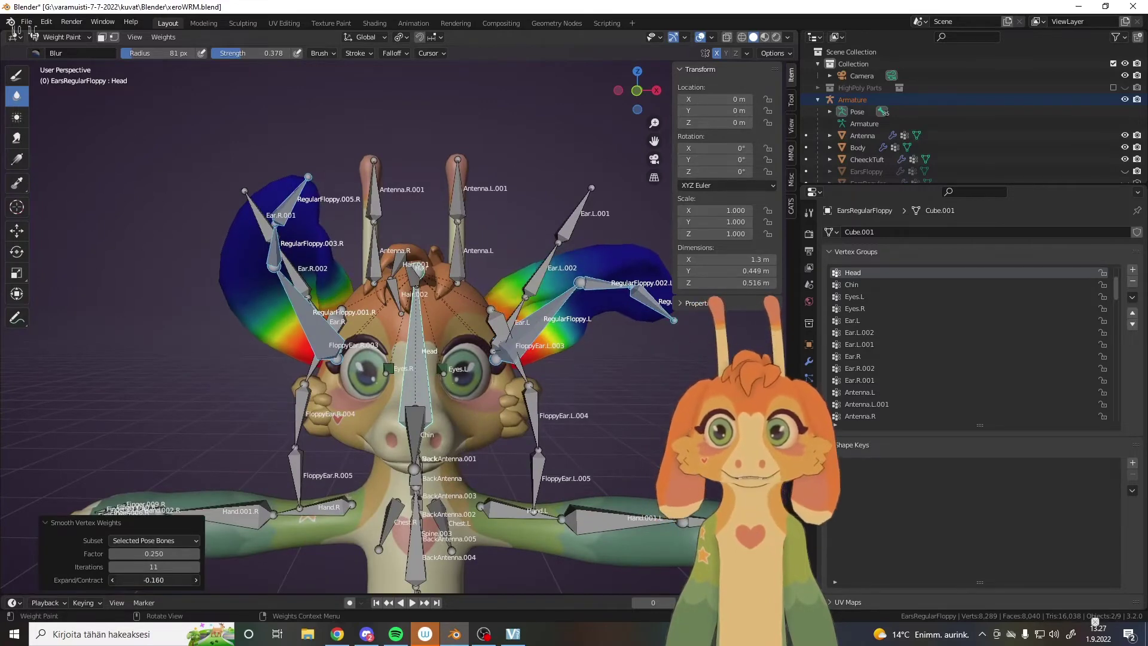
# Refine the weight smoothing to 26 iterations with a factor of 0.230
pyautogui.moveTo(168, 566); pyautogui.dragTo(195, 567)
pyautogui.moveTo(442, 467); pyautogui.dragTo(442, 421, button='middle')
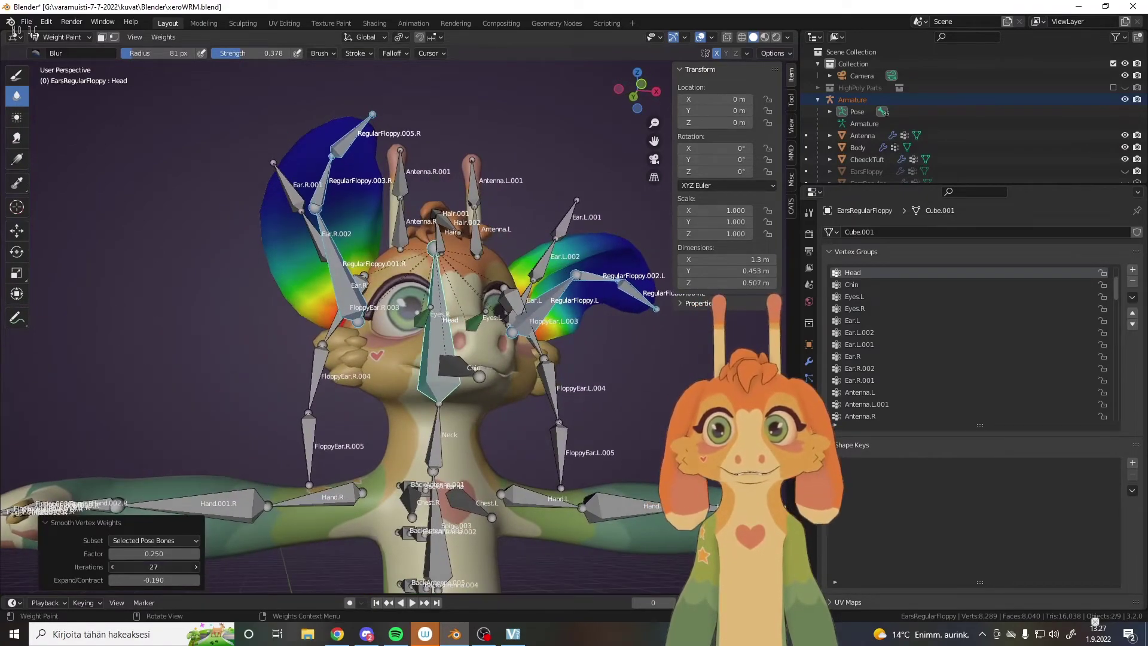
pyautogui.moveTo(157, 566); pyautogui.dragTo(153, 567)
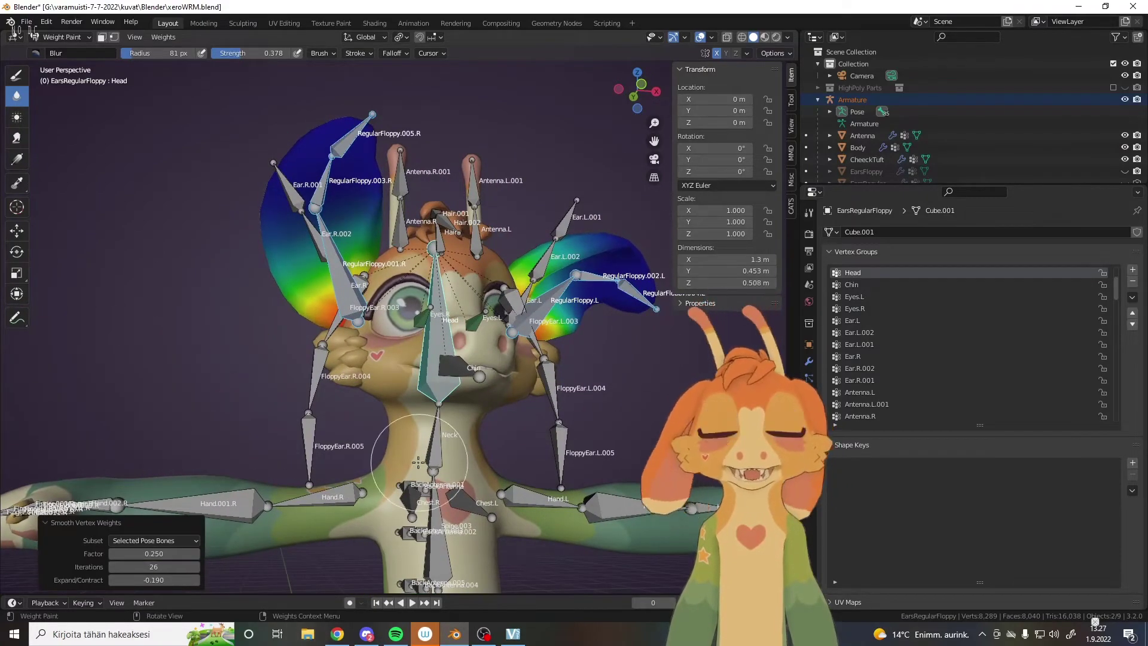
pyautogui.moveTo(407, 469); pyautogui.dragTo(351, 477, button='middle')
pyautogui.moveTo(155, 555)
pyautogui.mouseDown()
pyautogui.moveTo(180, 555)
pyautogui.moveTo(127, 554)
pyautogui.moveTo(173, 554)
pyautogui.moveTo(153, 555)
pyautogui.mouseUp()
pyautogui.moveTo(269, 435); pyautogui.dragTo(314, 458, button='middle')
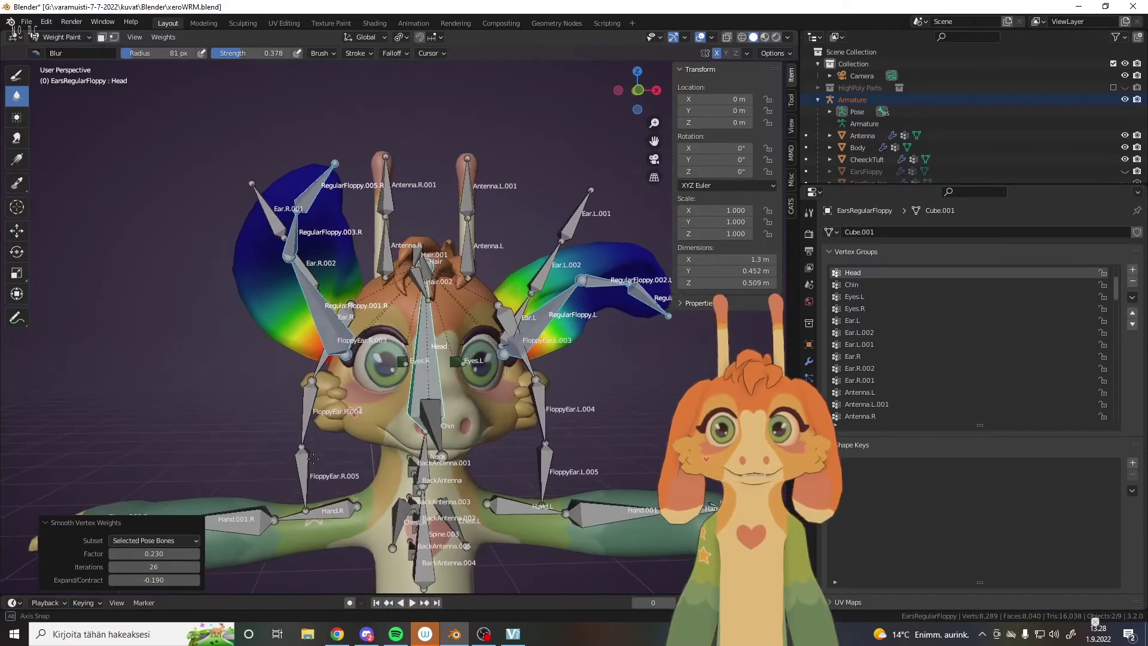
# Hide the viewport overlays and examine the smoothed ears from several angles
pyautogui.scroll(-5, 317, 454)
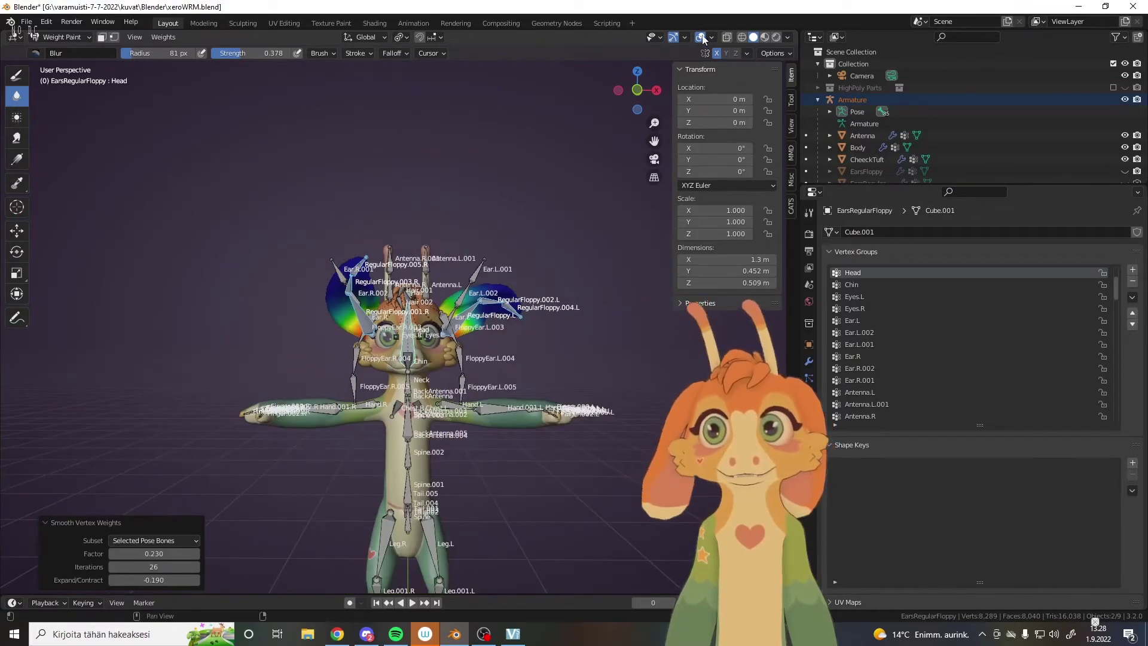
pyautogui.click(700, 40)
pyautogui.scroll(4, 551, 231)
pyautogui.moveTo(551, 231)
pyautogui.mouseDown(button='middle')
pyautogui.moveTo(317, 325)
pyautogui.moveTo(164, 310)
pyautogui.mouseUp(button='middle')
pyautogui.scroll(-1, 163, 309)
pyautogui.moveTo(495, 425)
pyautogui.mouseDown(button='middle')
pyautogui.moveTo(456, 428)
pyautogui.moveTo(472, 432)
pyautogui.mouseUp(button='middle')
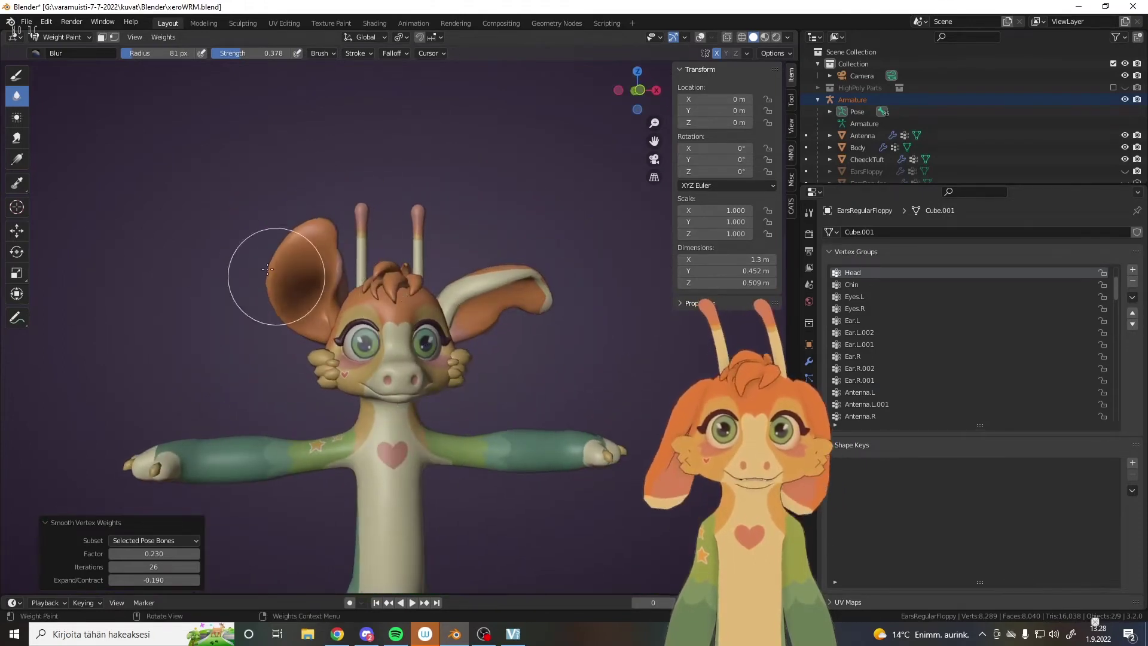
# Leave Weight Paint for Object Mode, show the overlays, and put the armature into Pose Mode
pyautogui.click(47, 38)
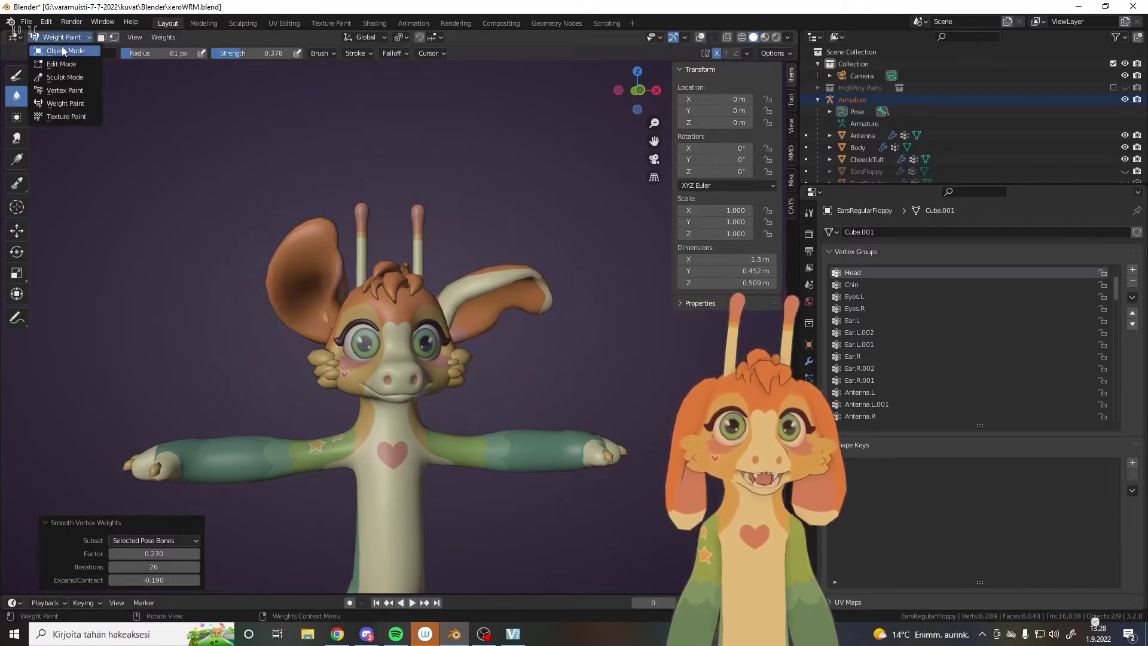
pyautogui.click(64, 51)
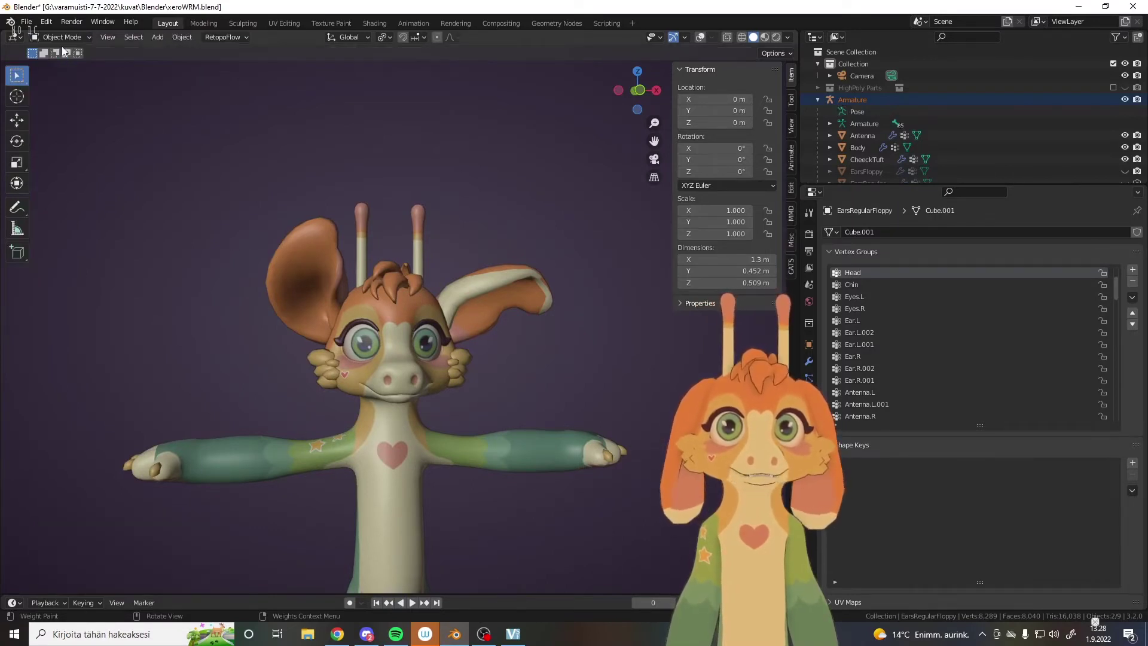
pyautogui.click(700, 38)
pyautogui.click(465, 280)
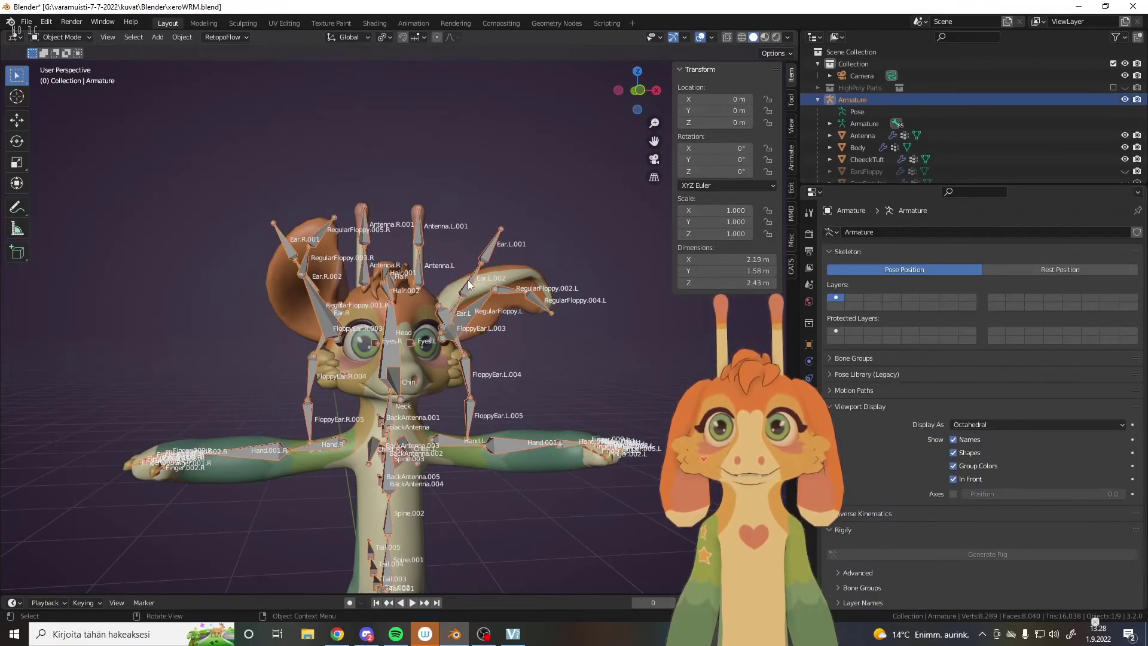
pyautogui.click(62, 77)
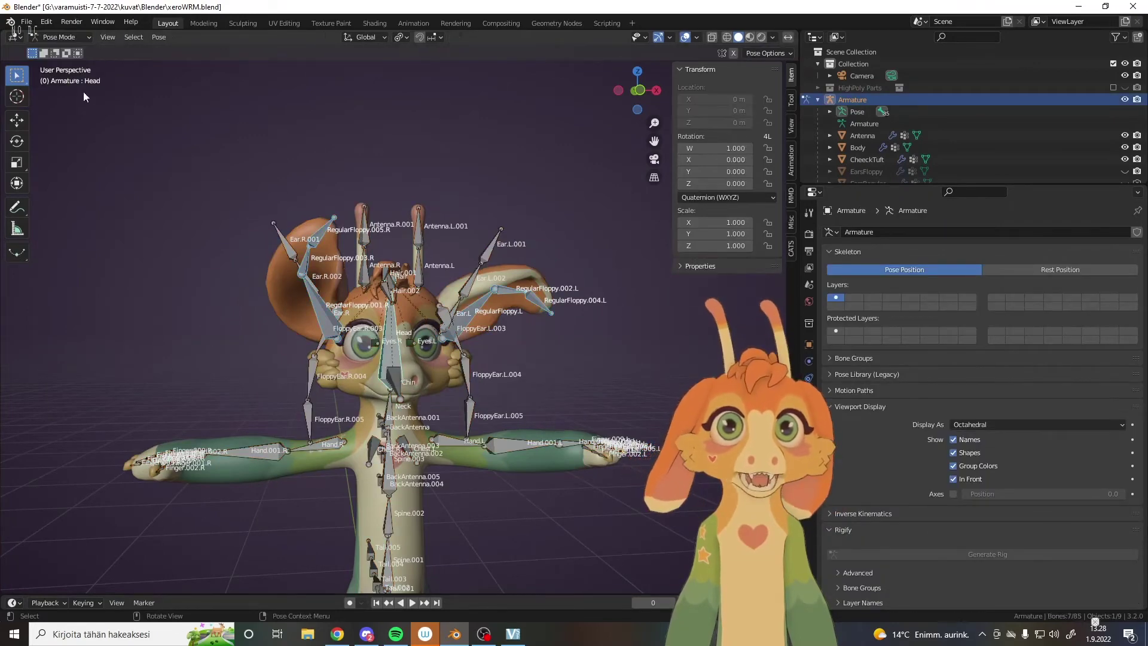
# Clear all transforms on every bone of the armature to reset the pose, leaving no bones selected
pyautogui.press('a')
pyautogui.click(157, 37)
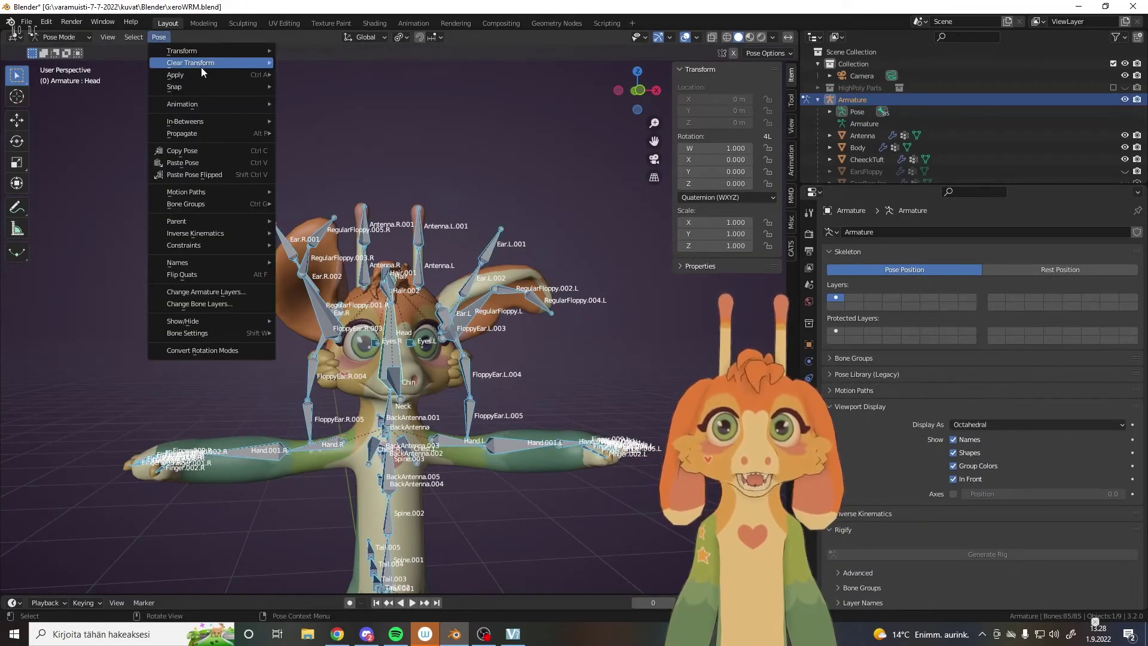
pyautogui.moveTo(203, 67)
pyautogui.click(327, 67)
pyautogui.hotkey('alt', 'a')
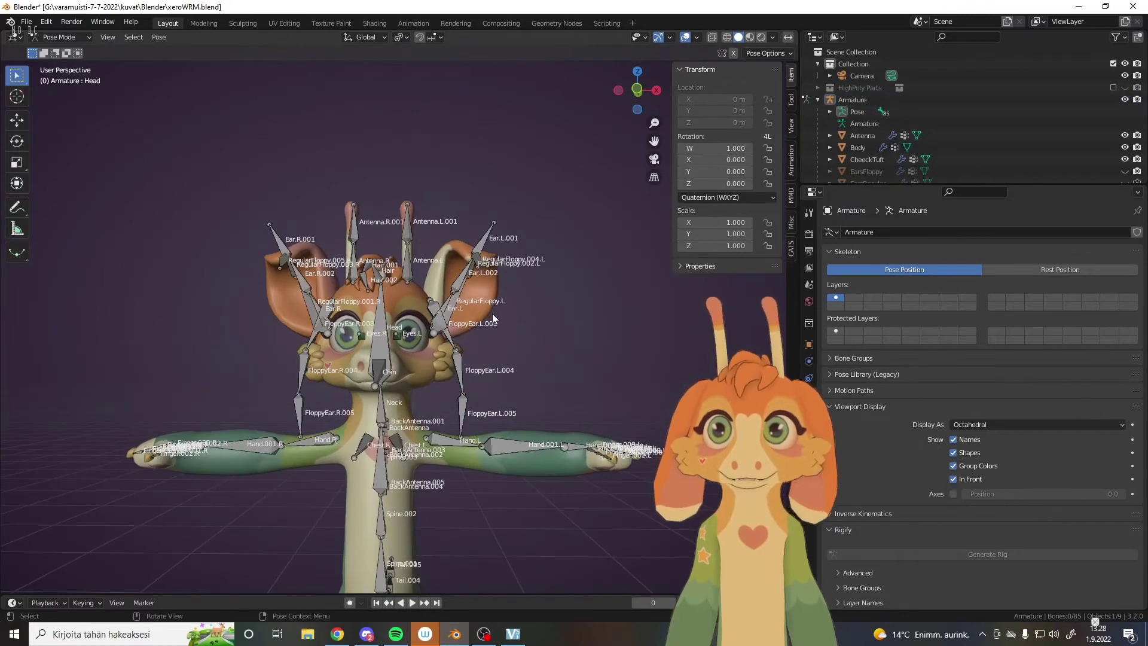
pyautogui.scroll(4, 493, 317)
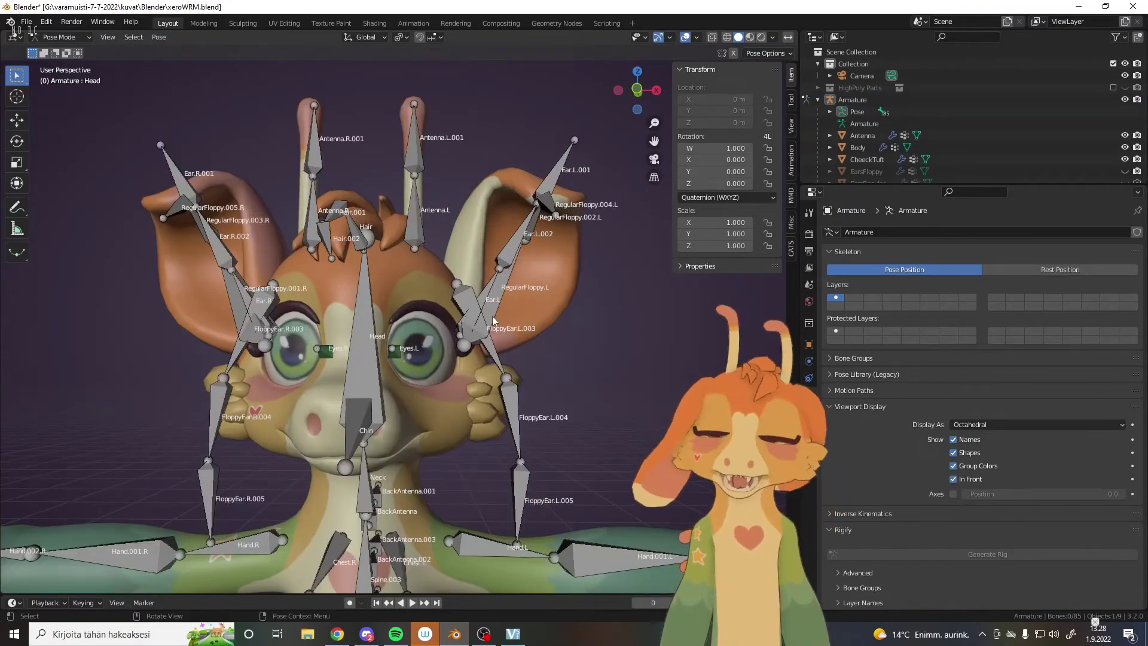